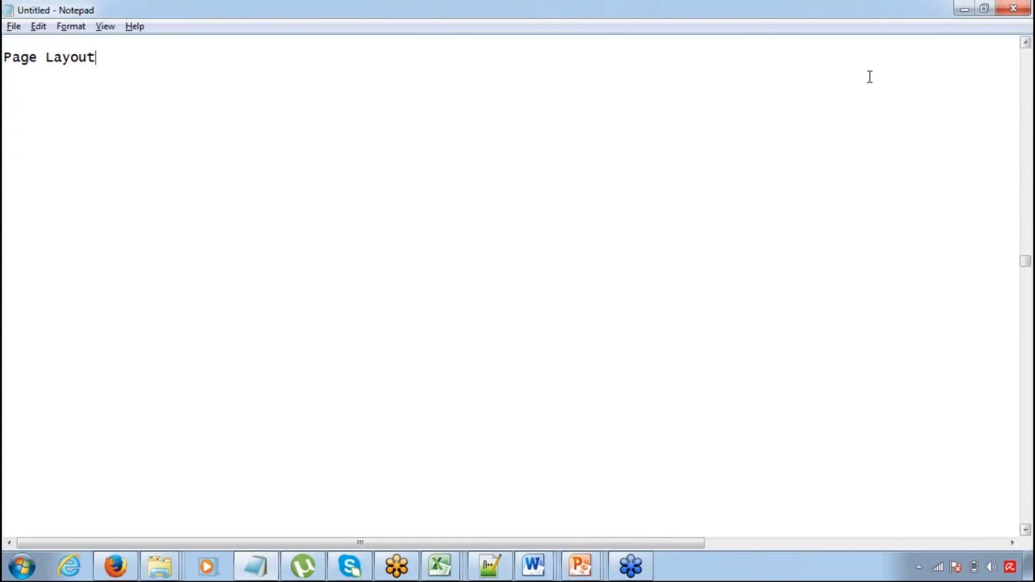
{"action": "left_click", "coordinate": [1022, 53]}
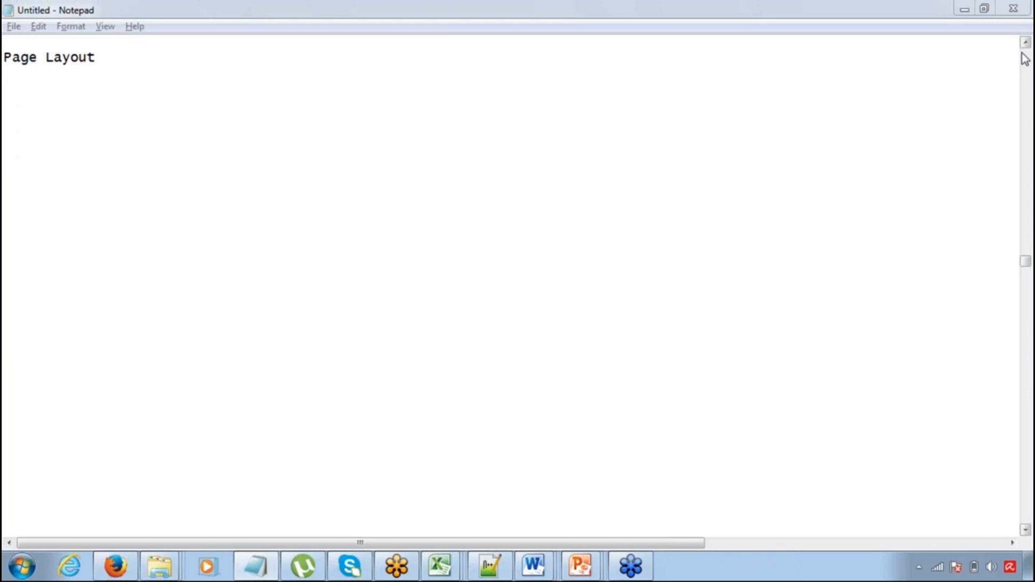
{"action": "left_click", "coordinate": [813, 54]}
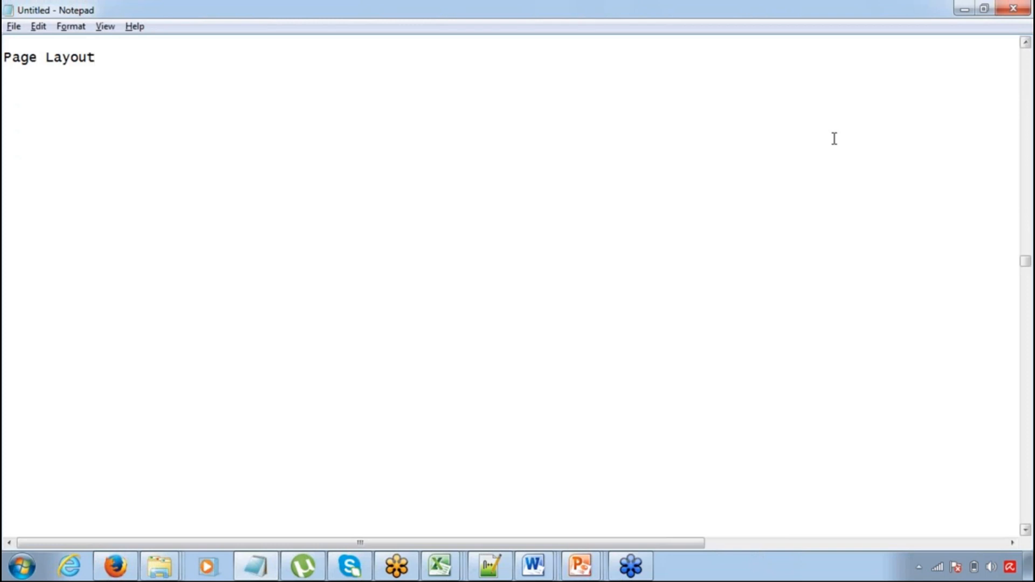
{"action": "left_click", "coordinate": [1021, 144]}
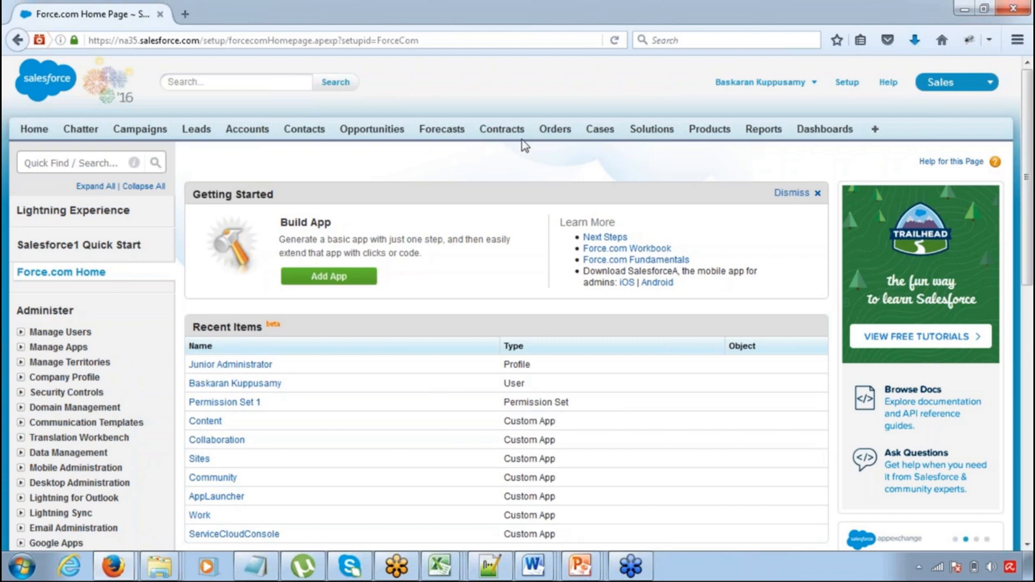
Switch from the Sales app to the Project Manager App and open its Projects home page.
{"action": "left_click", "coordinate": [949, 82]}
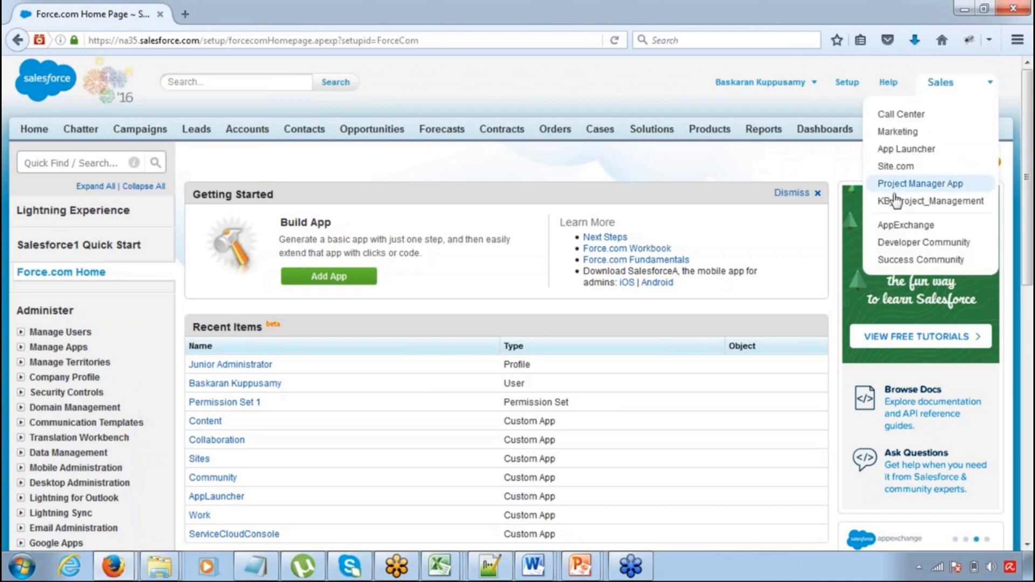
{"action": "left_click", "coordinate": [896, 186]}
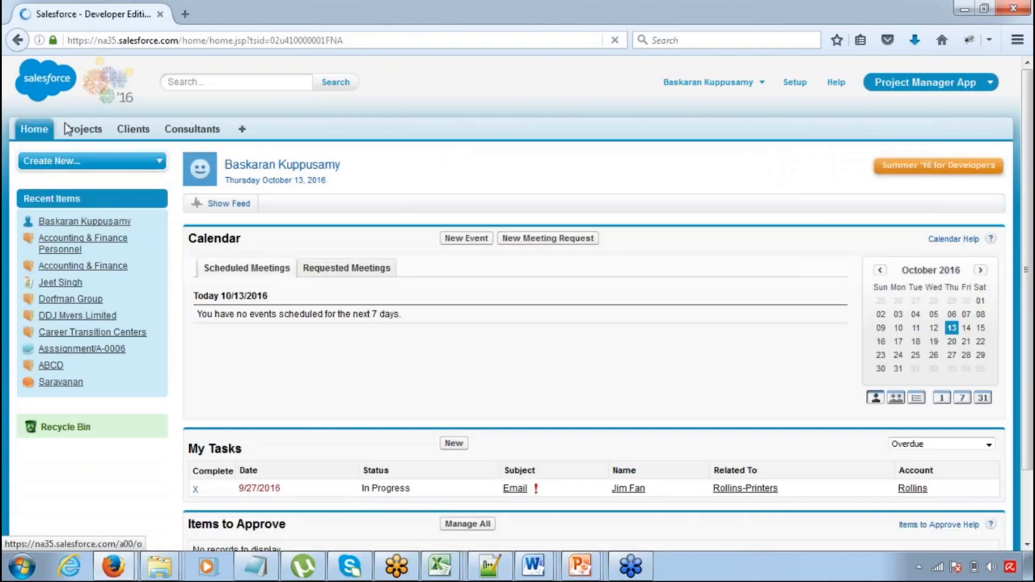
{"action": "left_click", "coordinate": [76, 136]}
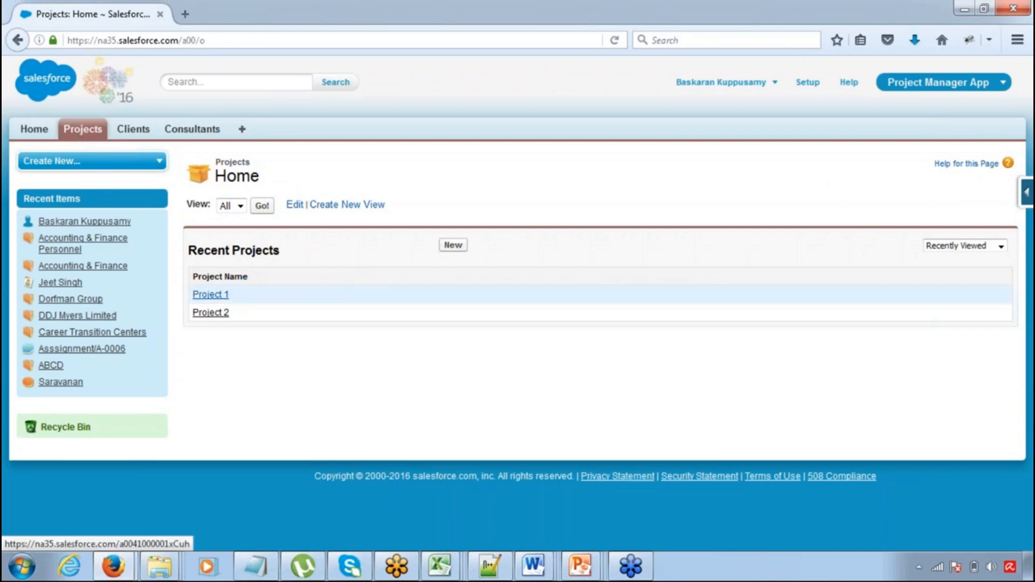
View the blank new project form, return without saving, and open the Project 1 record.
{"action": "left_click", "coordinate": [447, 250]}
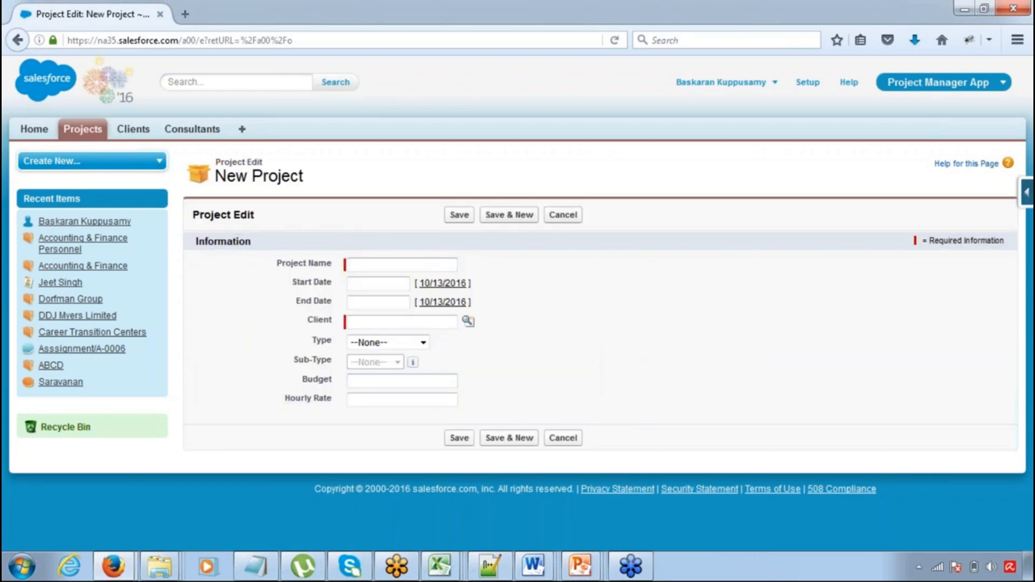
{"action": "left_click", "coordinate": [18, 40]}
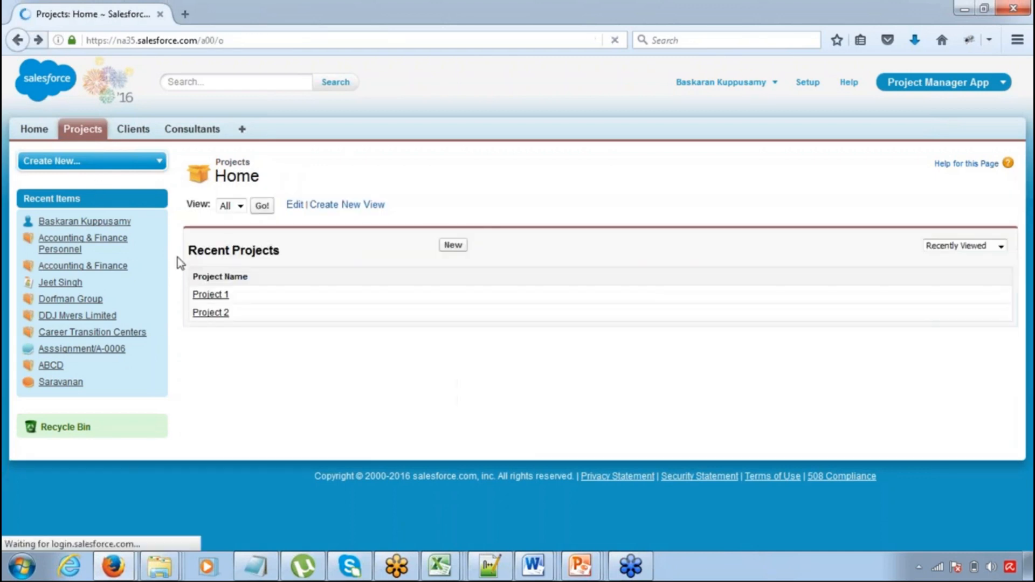
{"action": "left_click", "coordinate": [211, 294]}
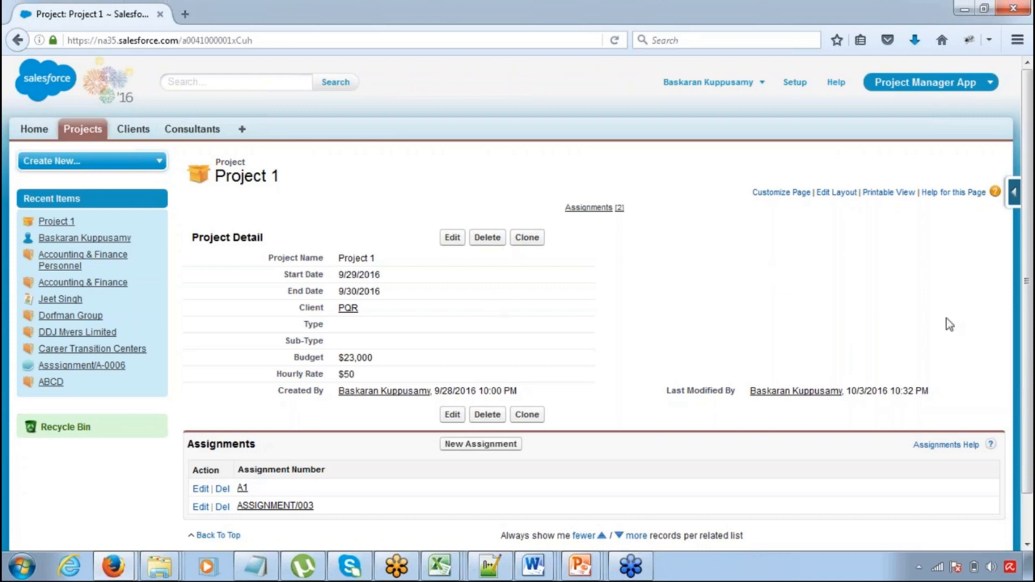
Draw two freehand yellow outlines over the blank area beside the project's detail fields.
{"action": "left_click", "coordinate": [1025, 262]}
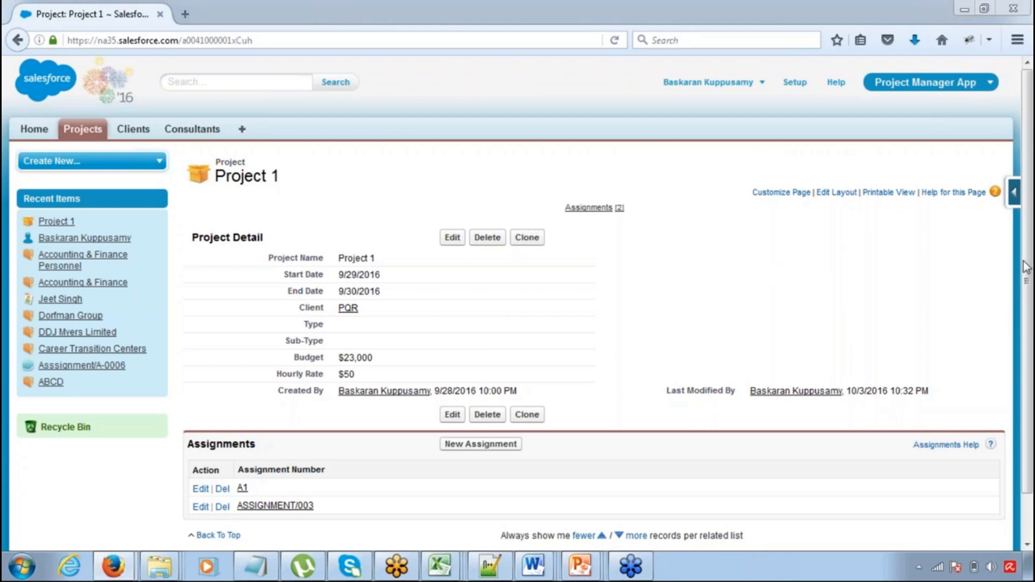
{"action": "left_click", "coordinate": [920, 295]}
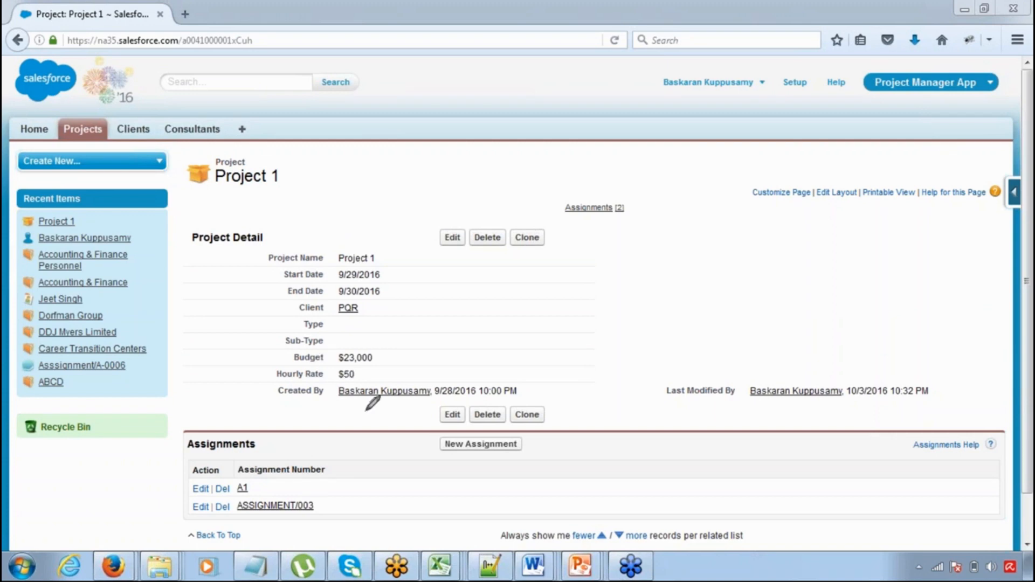
{"action": "mouse_move", "coordinate": [740, 273]}
{"action": "left_mouse_down"}
{"action": "mouse_move", "coordinate": [759, 344]}
{"action": "mouse_move", "coordinate": [771, 276]}
{"action": "mouse_move", "coordinate": [728, 298]}
{"action": "left_mouse_up"}
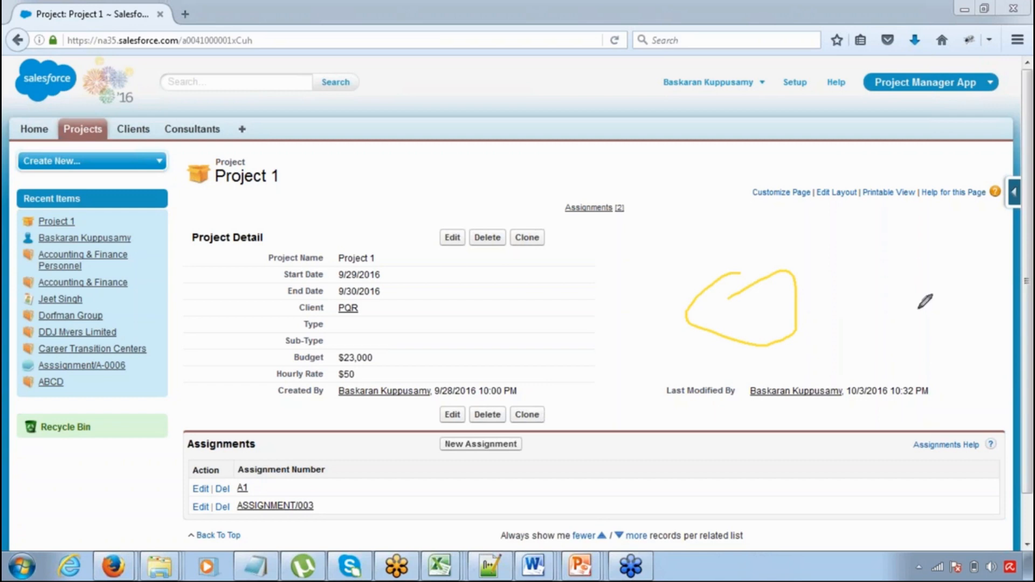
{"action": "mouse_move", "coordinate": [899, 277]}
{"action": "left_mouse_down"}
{"action": "mouse_move", "coordinate": [861, 356]}
{"action": "mouse_move", "coordinate": [906, 278]}
{"action": "left_mouse_up"}
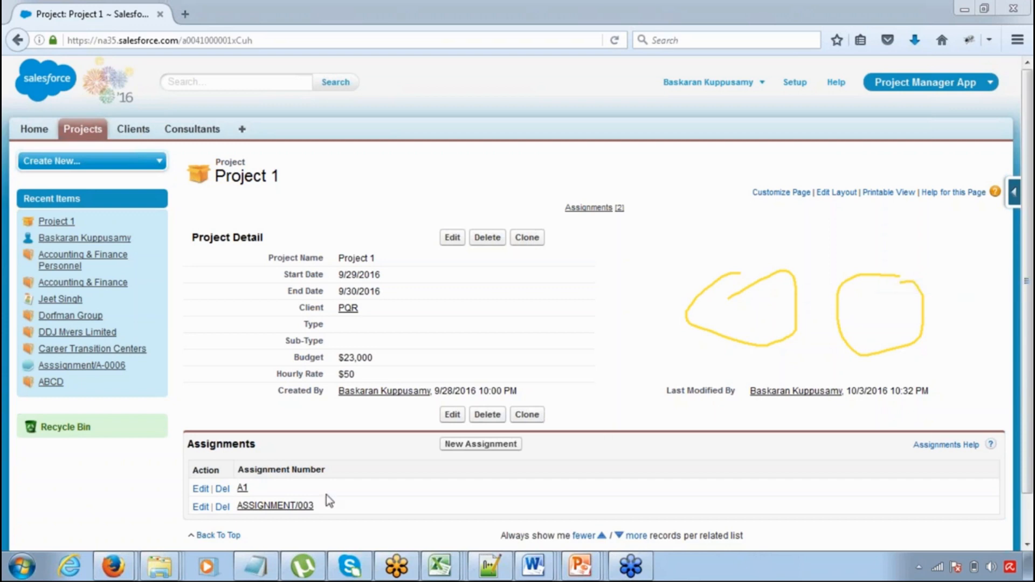
Switch to the Notepad notes, add a colon after "Page Layout" and write "1> Set postion of Fields" indented below it.
{"action": "left_click", "coordinate": [249, 573]}
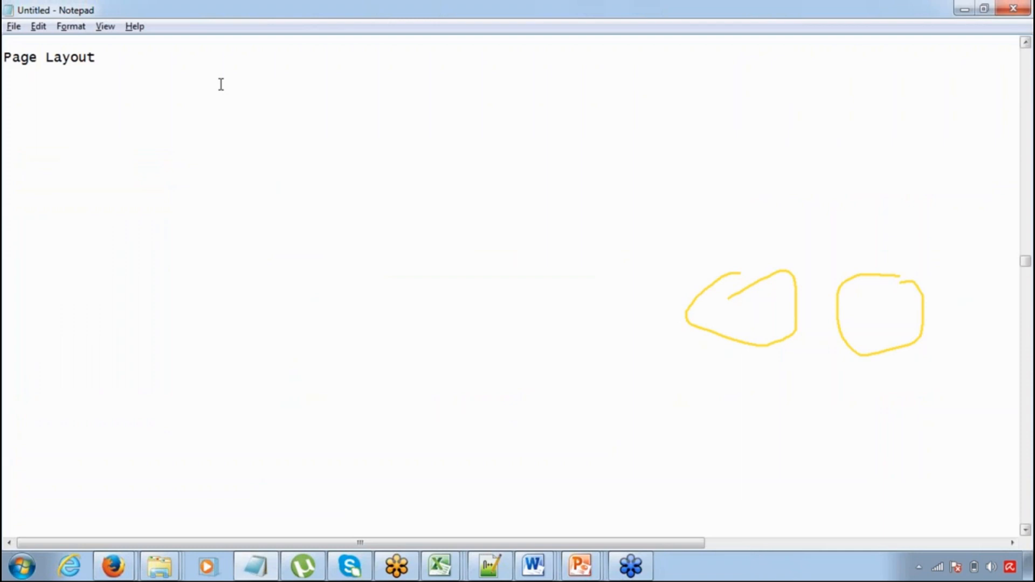
{"action": "type", "text": ":"}
{"action": "key", "text": "Return"}
{"action": "key", "text": "Tab"}
{"action": "type", "text": "1> Set posti"}
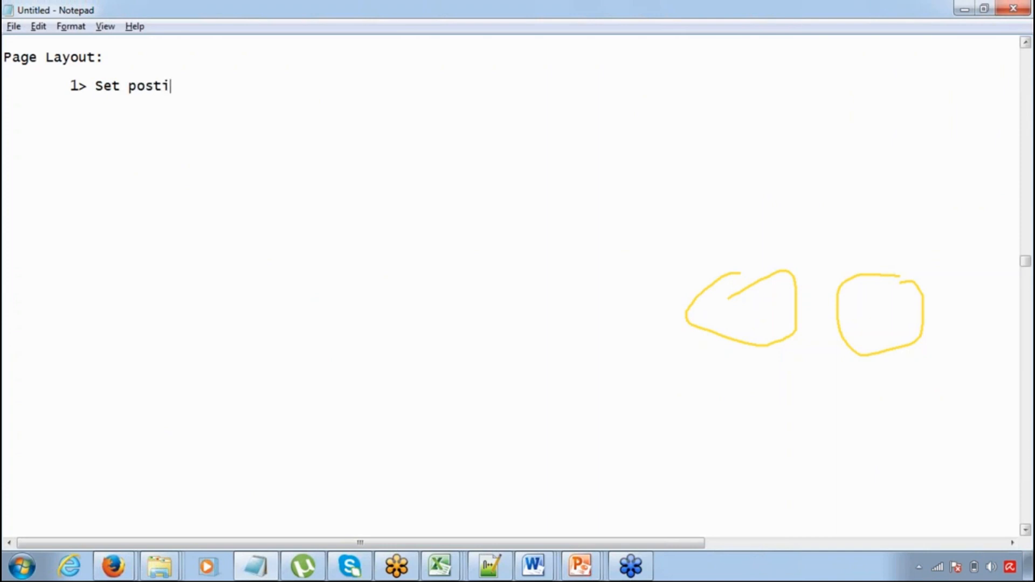
{"action": "type", "text": "on of FIelds"}
{"action": "key", "text": "Left"}
{"action": "key", "text": "Left"}
{"action": "key", "text": "Left"}
{"action": "key", "text": "Left"}
{"action": "key", "text": "shift+Left"}
{"action": "type", "text": "i"}
{"action": "key", "text": "End"}
Add the indented points "2> Remove Fields from Page" and "3> Make Fields Required / Read Only" to the notes.
{"action": "key", "text": "Return"}
{"action": "key", "text": "Tab"}
{"action": "type", "text": "2> Re"}
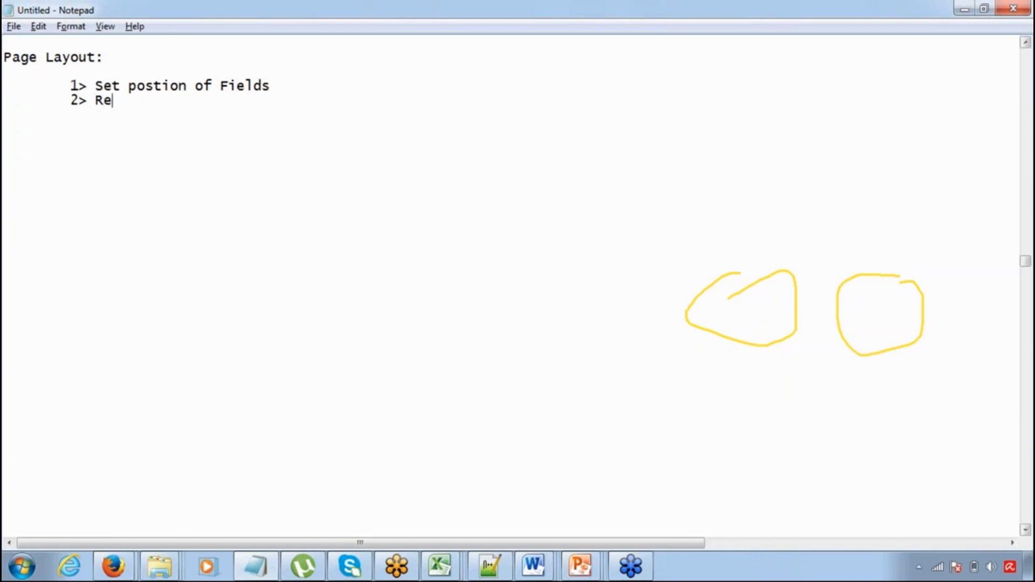
{"action": "type", "text": "move Fields from Page"}
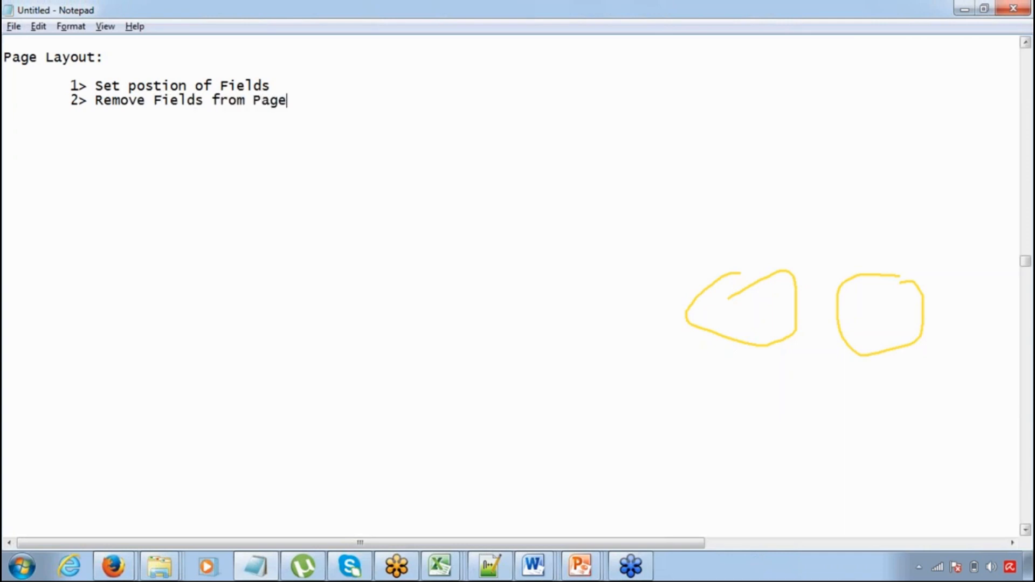
{"action": "key", "text": "Return"}
{"action": "type", "text": "3> Make Fields "}
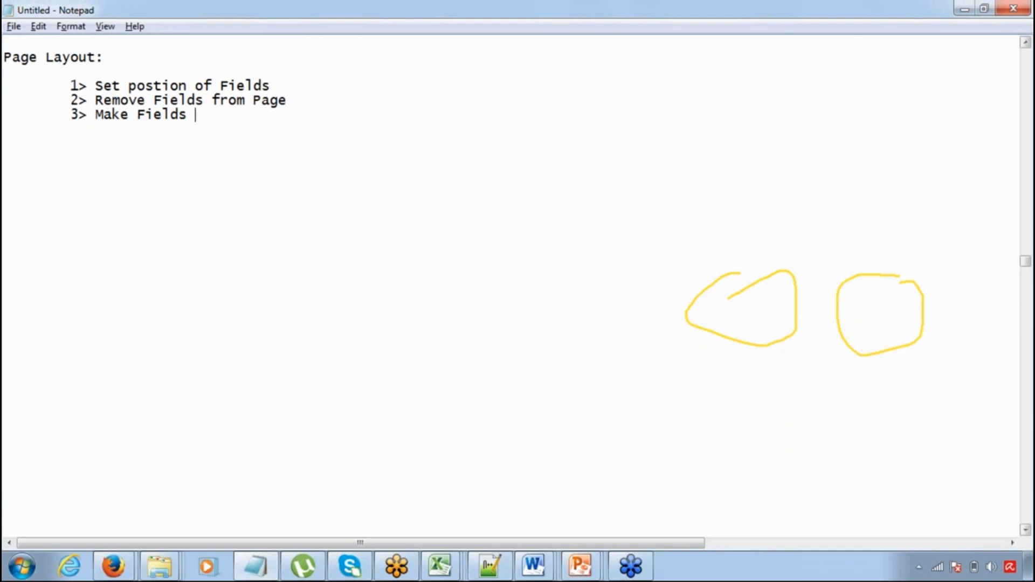
{"action": "type", "text": "Required / Re"}
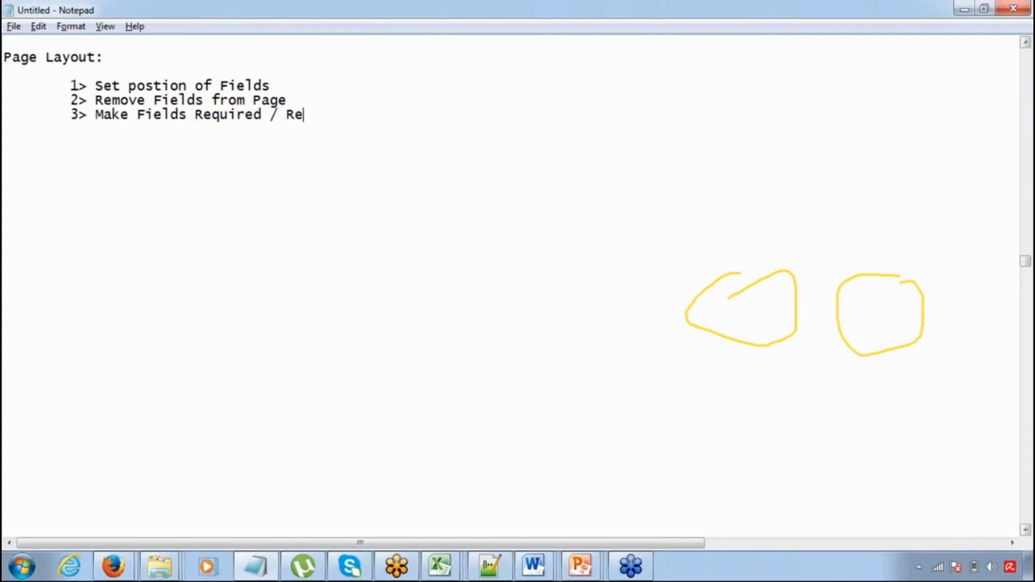
{"action": "type", "text": "ad Only"}
Add the point "4> Set Order of Related Lists" to the notes, separated from the field points by a blank line.
{"action": "key", "text": "Return"}
{"action": "key", "text": "Tab"}
{"action": "type", "text": "4> "}
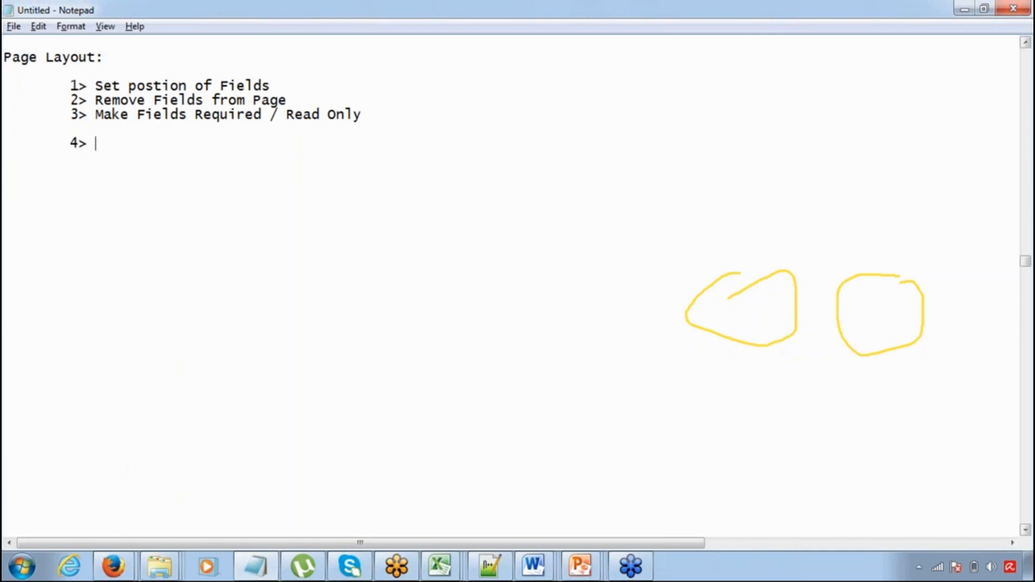
{"action": "type", "text": "Set Order"}
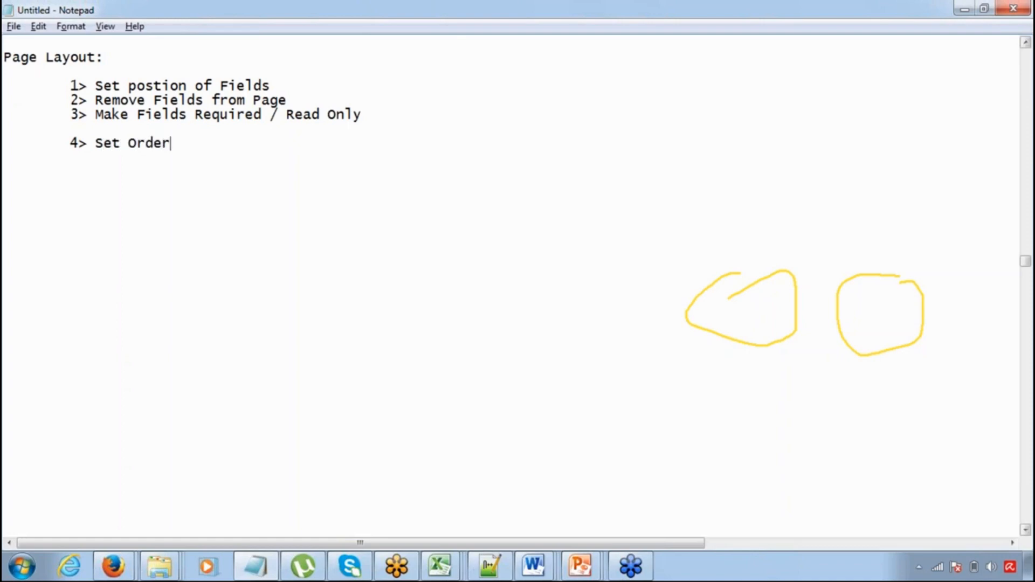
{"action": "type", "text": " of Related Lists"}
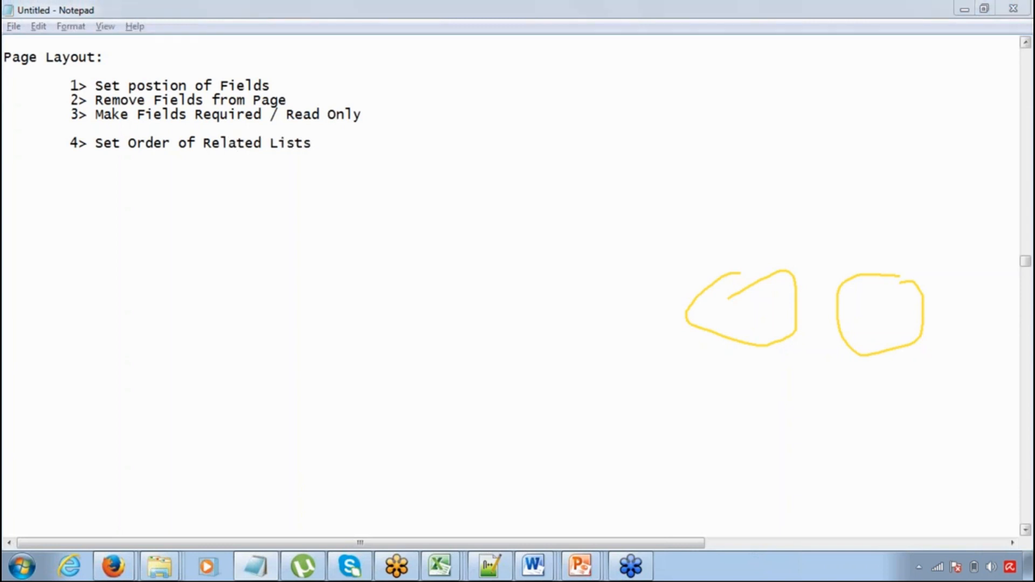
Check the related list on the Project 1 page in Firefox, then add "5> Remove Related Lists" to the Notepad notes.
{"action": "key", "text": "alt+Tab"}
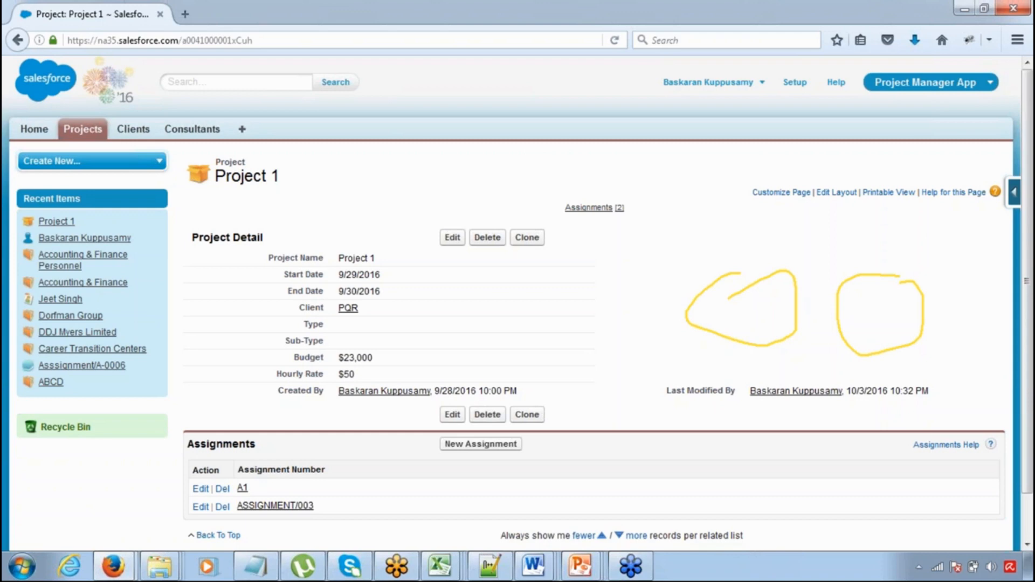
{"action": "left_click", "coordinate": [290, 517]}
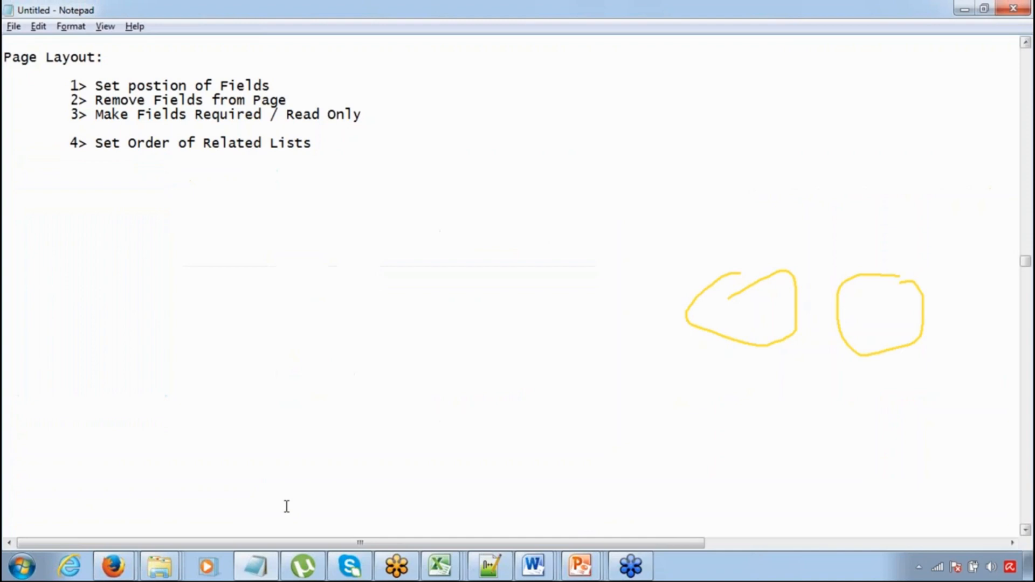
{"action": "key", "text": "Return"}
{"action": "key", "text": "Tab"}
{"action": "type", "text": "5> Remove Re"}
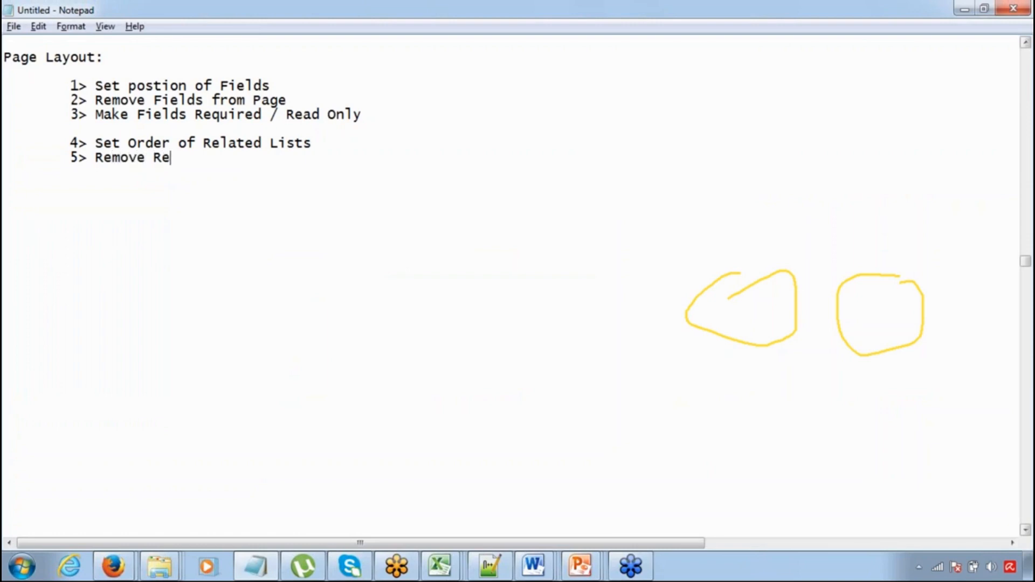
{"action": "type", "text": "lated Lists"}
Add the indented point "6> Choose the Fields of Related Lists" as the last line of the notes.
{"action": "key", "text": "Return"}
{"action": "key", "text": "Tab"}
{"action": "type", "text": "6> S"}
{"action": "key", "text": "BackSpace"}
{"action": "type", "text": "D"}
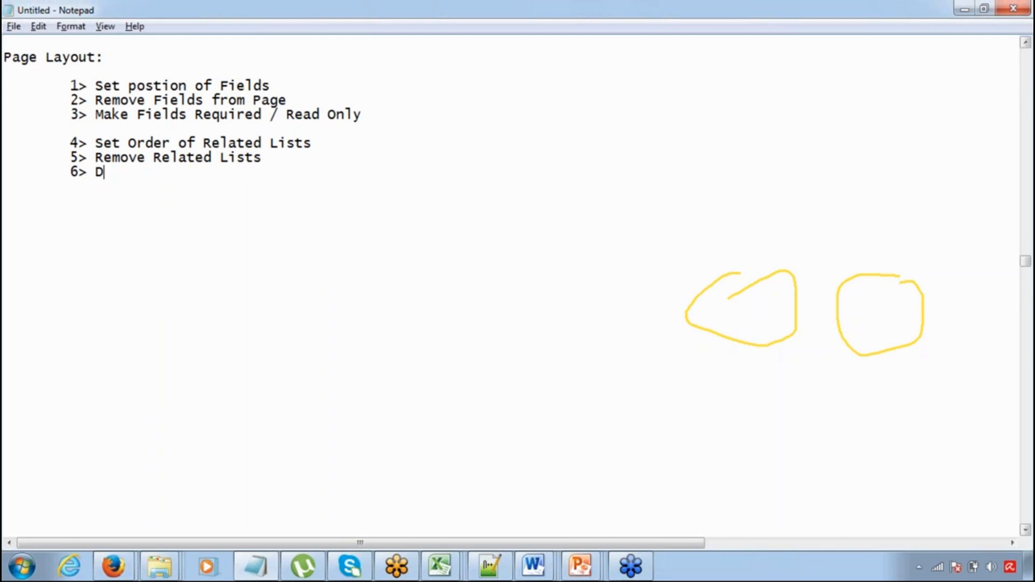
{"action": "type", "text": "ispla"}
{"action": "key", "text": "BackSpace"}
{"action": "key", "text": "BackSpace"}
{"action": "key", "text": "BackSpace"}
{"action": "key", "text": "BackSpace"}
{"action": "key", "text": "BackSpace"}
{"action": "key", "text": "BackSpace"}
{"action": "type", "text": "Choose the Fields of Re"}
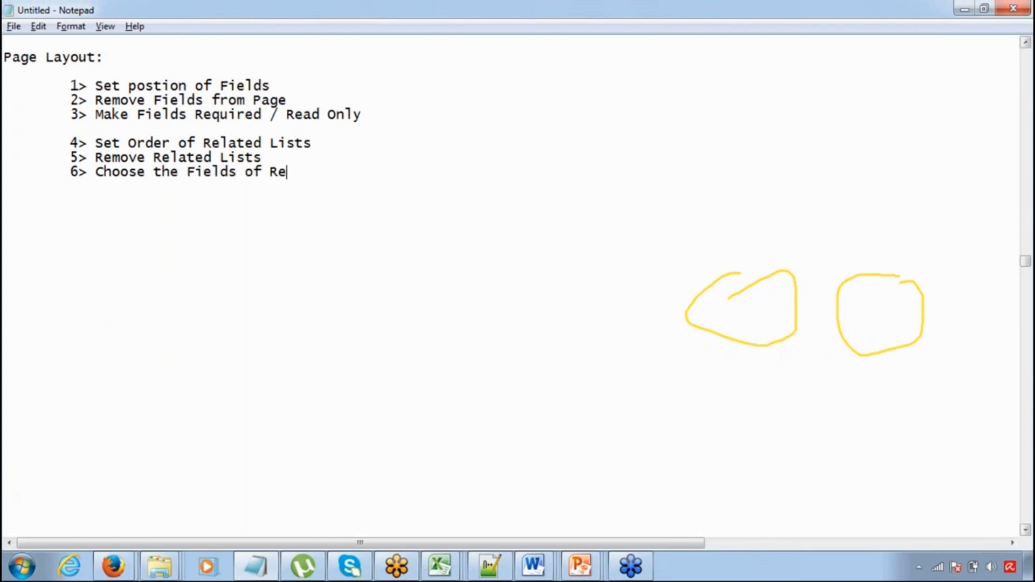
{"action": "type", "text": "lated Lists"}
Switch to the Project 1 page in Firefox and examine which columns its Assignments related list shows.
{"action": "key", "text": "alt+Tab"}
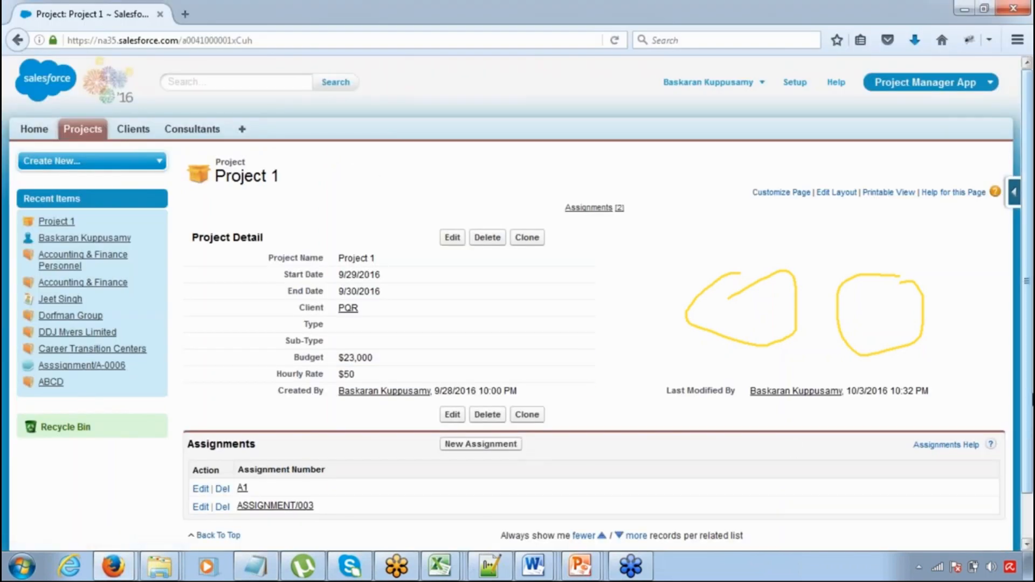
{"action": "scroll", "coordinate": [1027, 302], "scroll_direction": "down", "scroll_amount": 2}
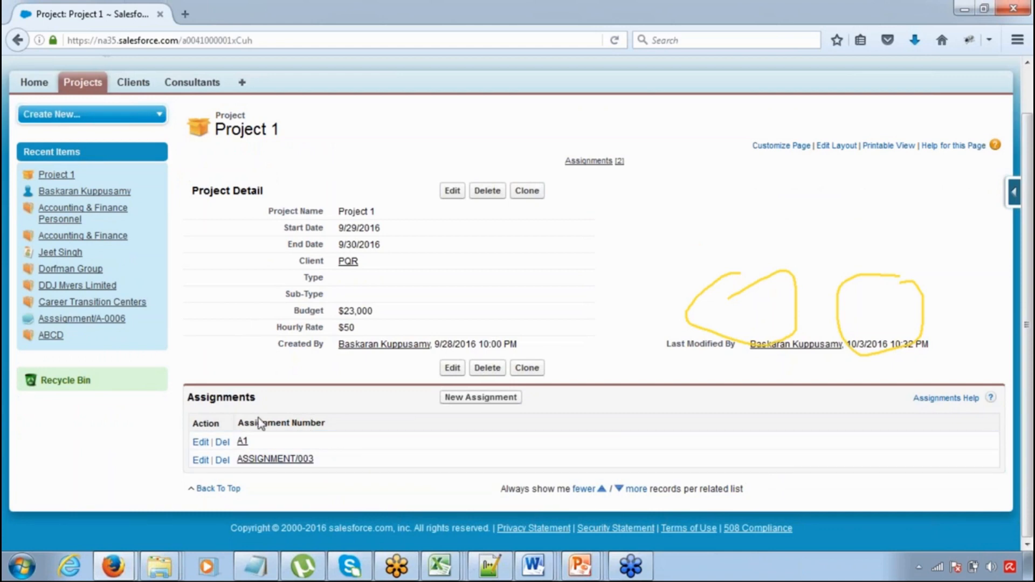
{"action": "left_click_drag", "start_coordinate": [258, 419], "coordinate": [325, 424]}
{"action": "key", "text": "alt+Tab"}
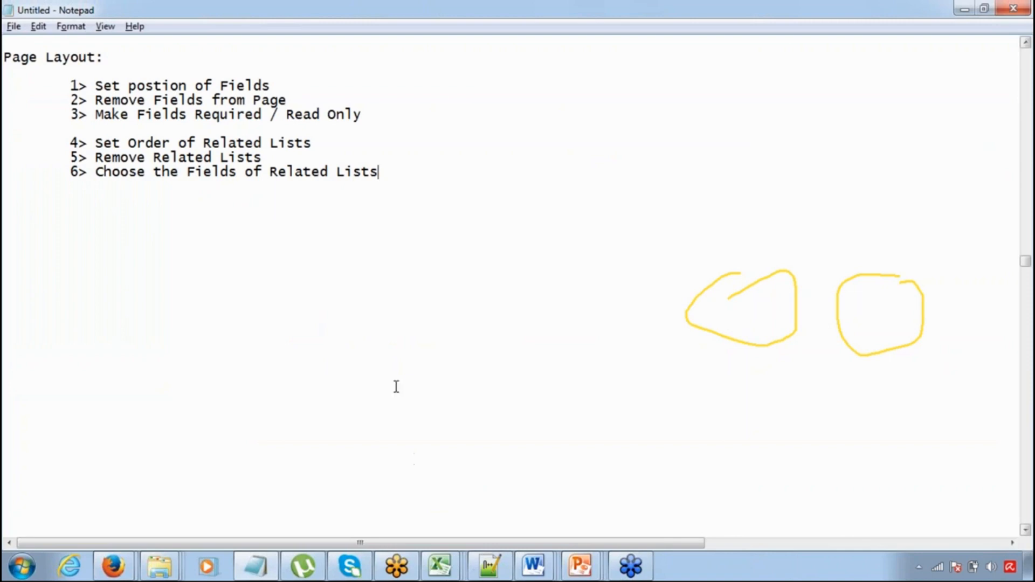
{"action": "key", "text": "alt+Tab"}
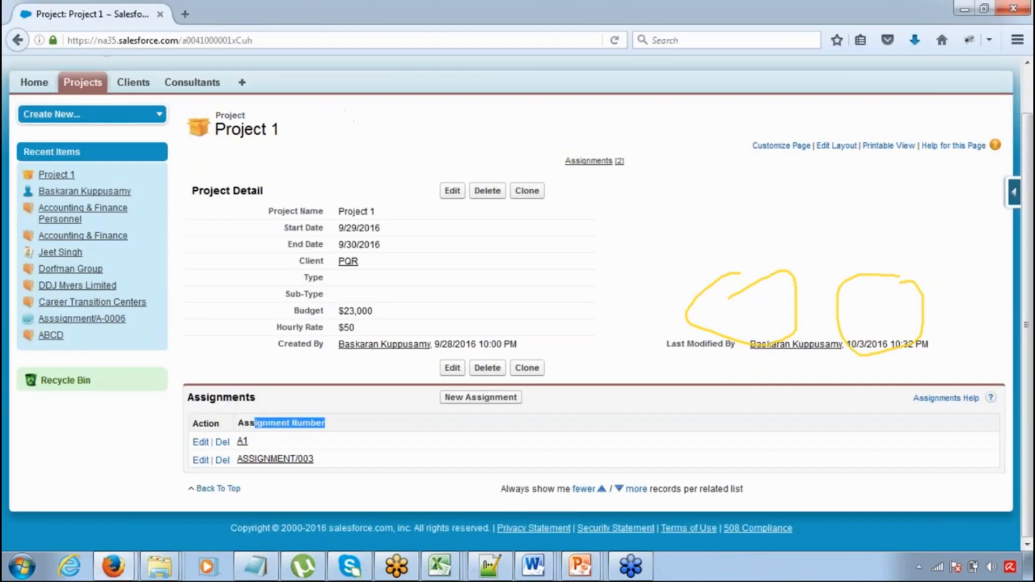
Clear the yellow outlines drawn over the project page.
{"action": "left_click", "coordinate": [1024, 268]}
{"action": "key", "text": "Escape"}
{"action": "left_click_drag", "start_coordinate": [1026, 404], "coordinate": [1009, 265]}
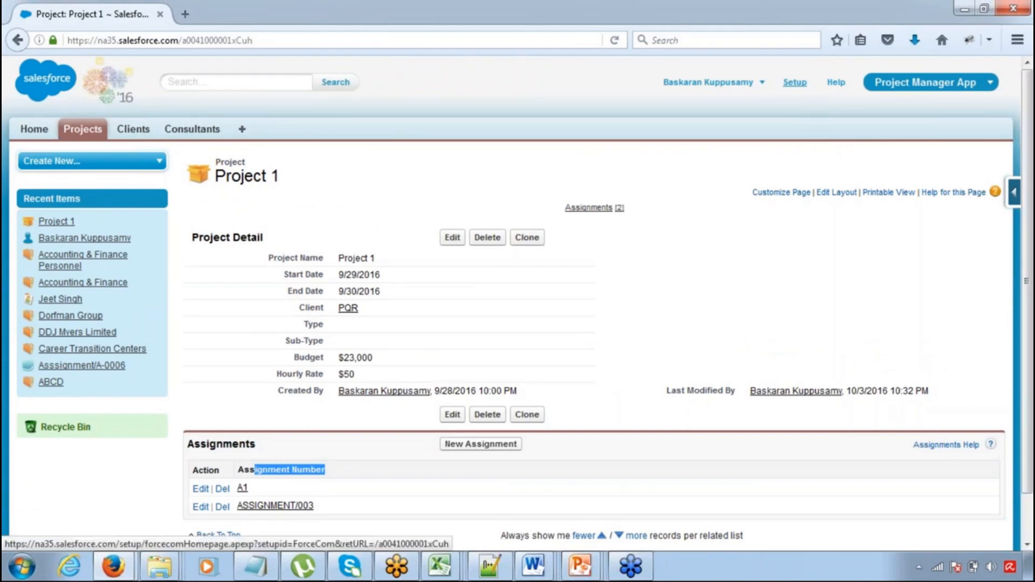
Open Setup, dismiss the outdated Adobe Flash plugin notice and bring the Build section into view.
{"action": "left_click", "coordinate": [795, 83]}
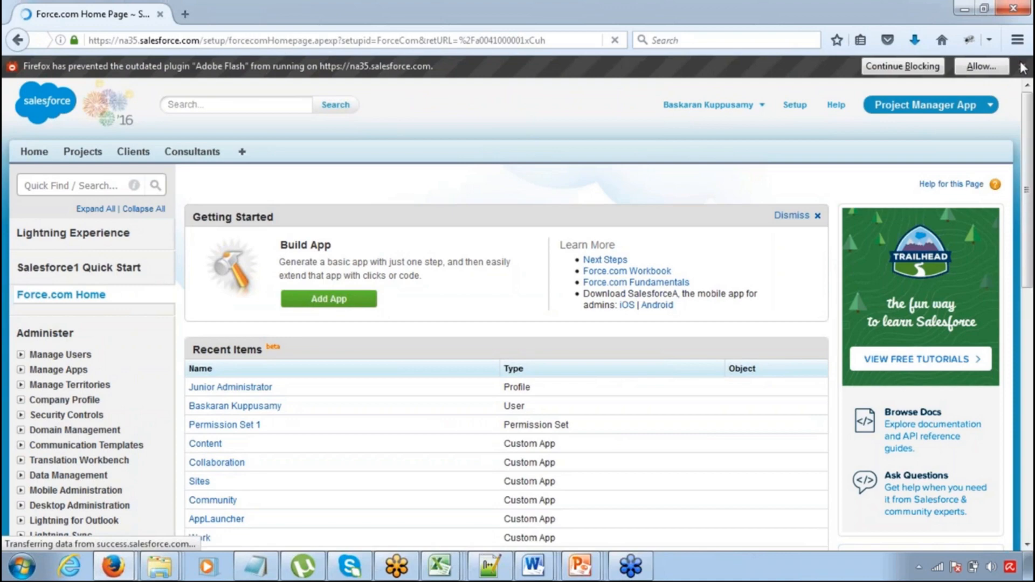
{"action": "left_click", "coordinate": [1021, 67]}
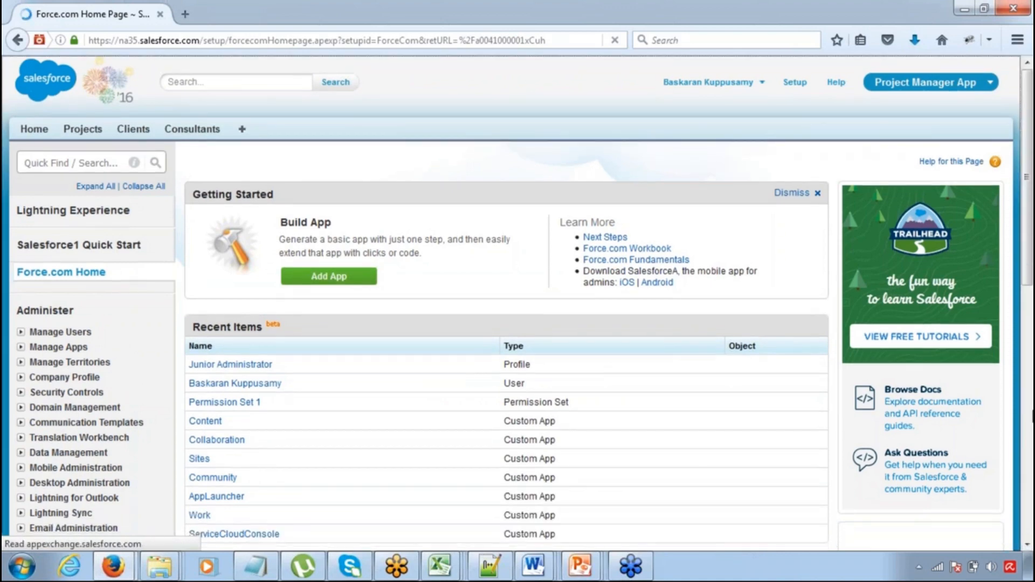
{"action": "scroll", "coordinate": [1029, 552], "scroll_direction": "down", "scroll_amount": 10}
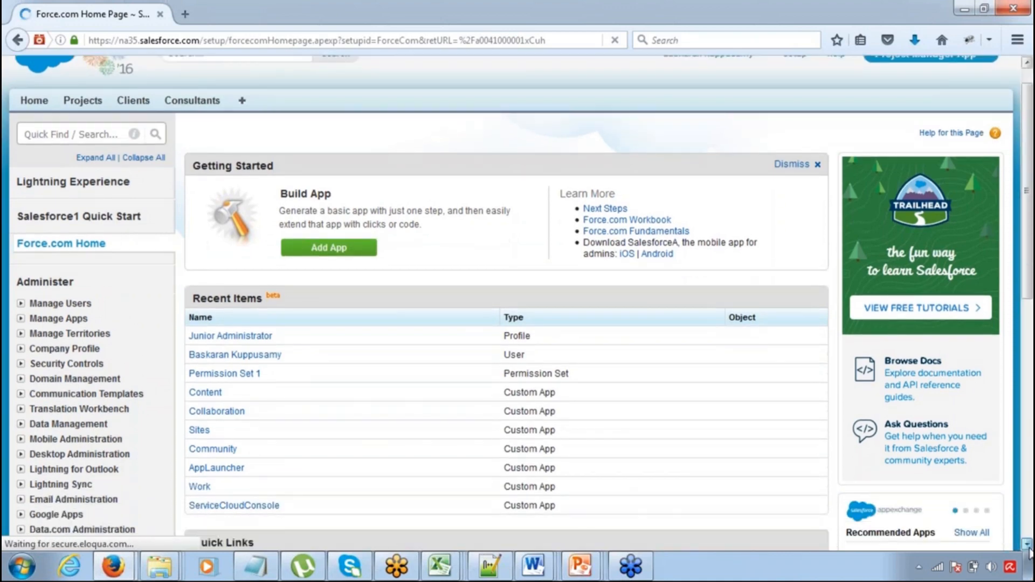
{"action": "scroll", "coordinate": [1029, 552], "scroll_direction": "down", "scroll_amount": 1}
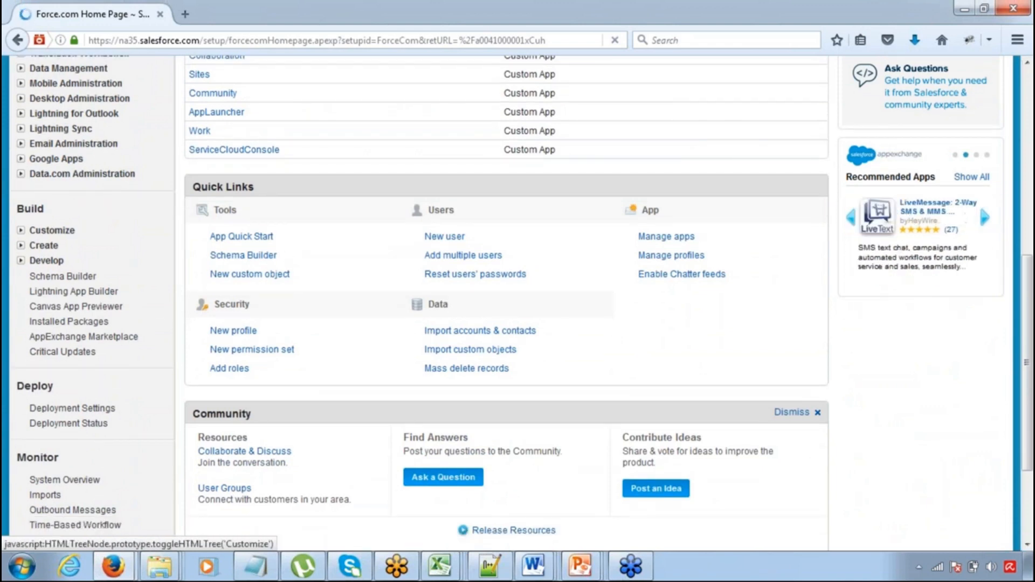
Check which standard objects are listed under Customize in the Build section of Setup.
{"action": "left_click", "coordinate": [52, 230]}
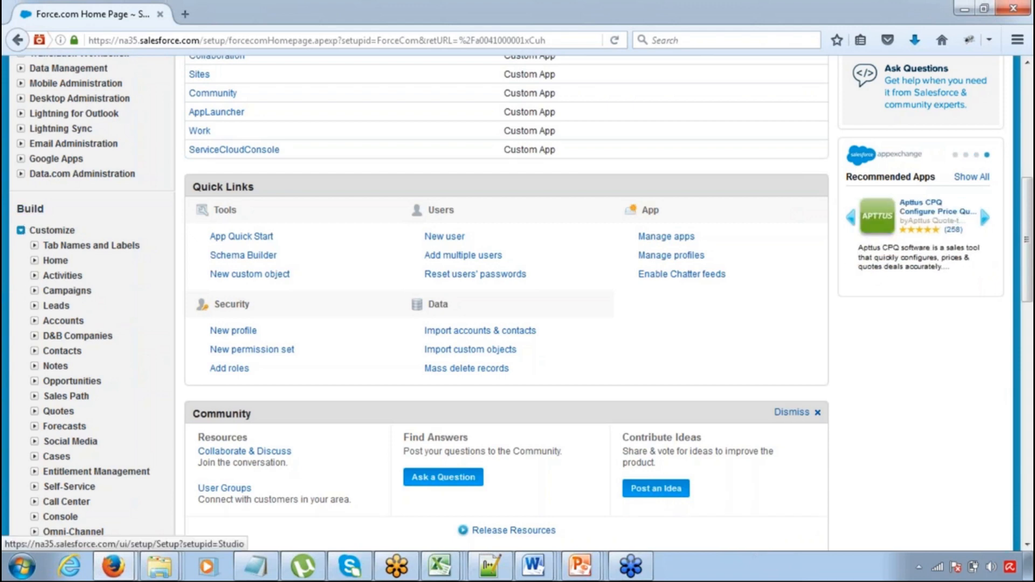
{"action": "left_click", "coordinate": [20, 231]}
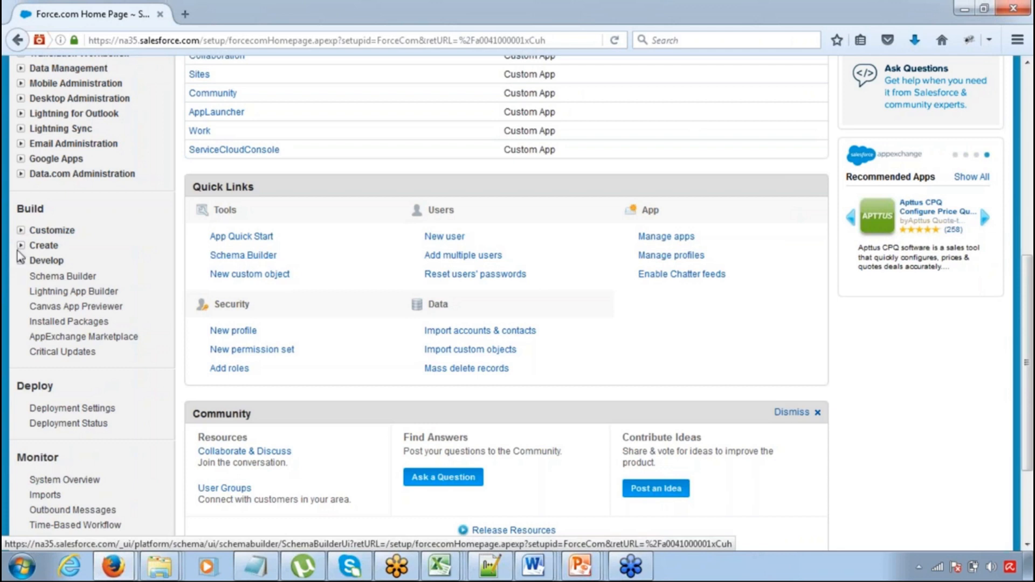
{"action": "left_click", "coordinate": [21, 231]}
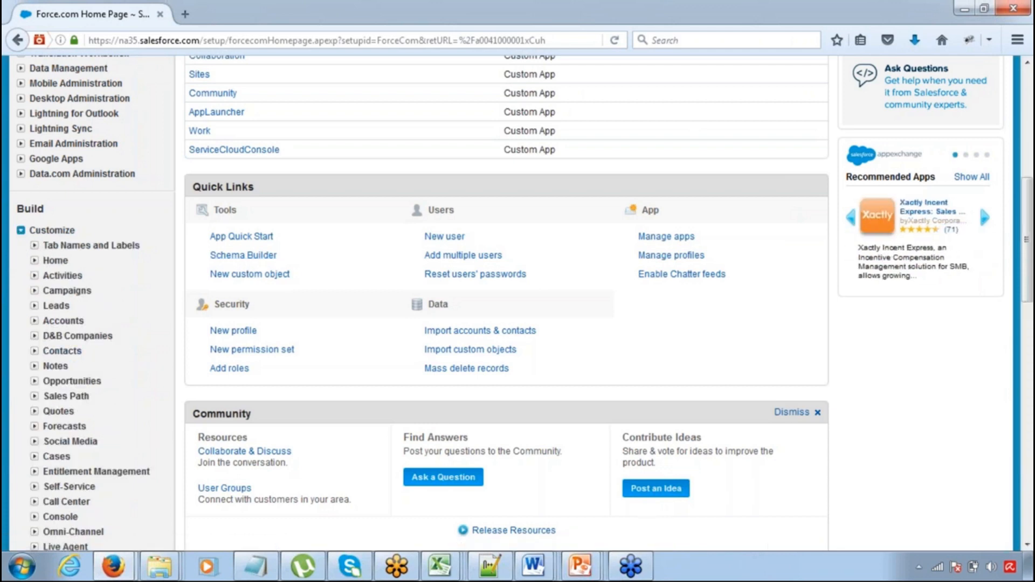
{"action": "left_click", "coordinate": [21, 231]}
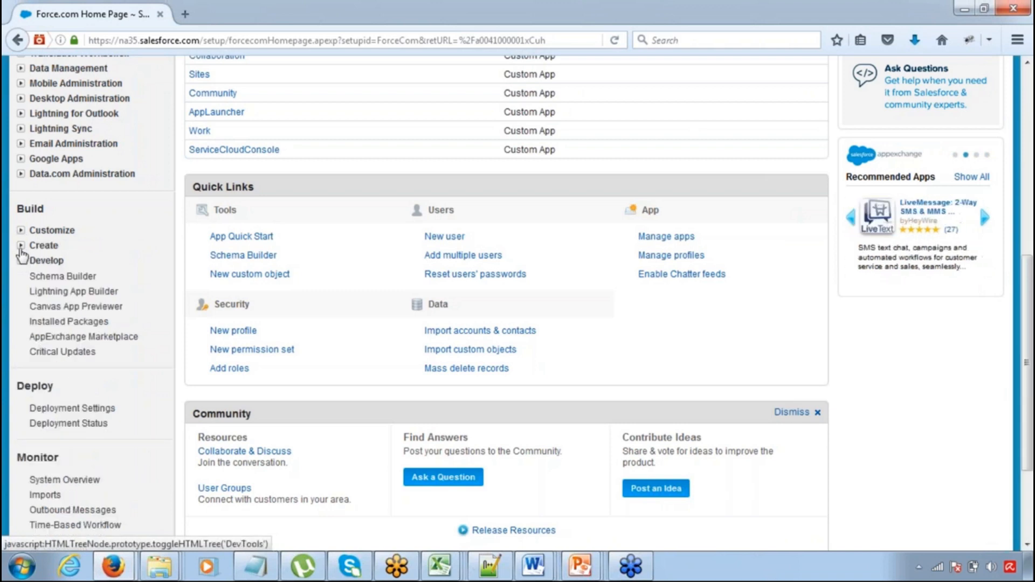
Open the Project object's definition from the custom objects under Create.
{"action": "left_click", "coordinate": [21, 245]}
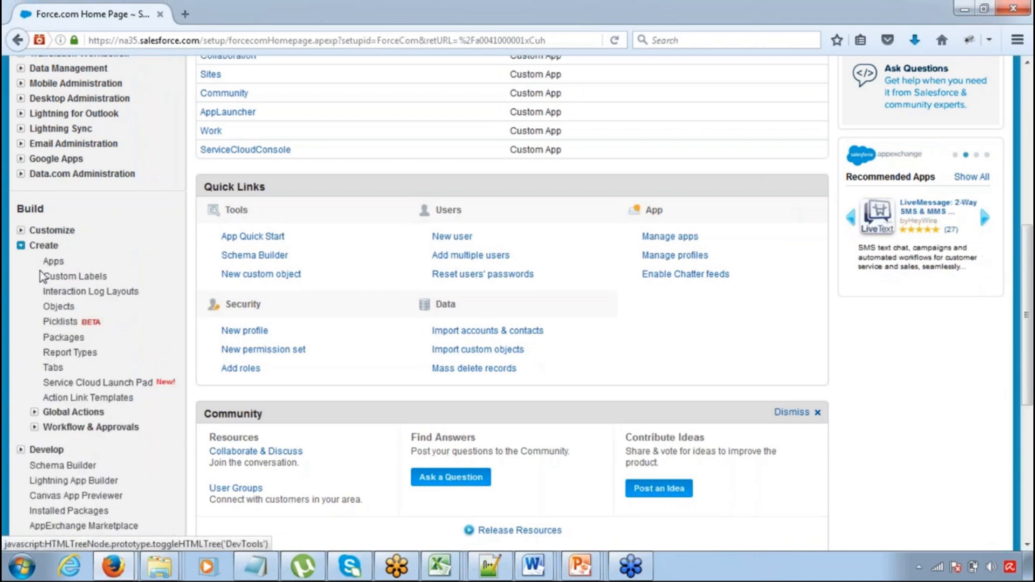
{"action": "left_click", "coordinate": [59, 306]}
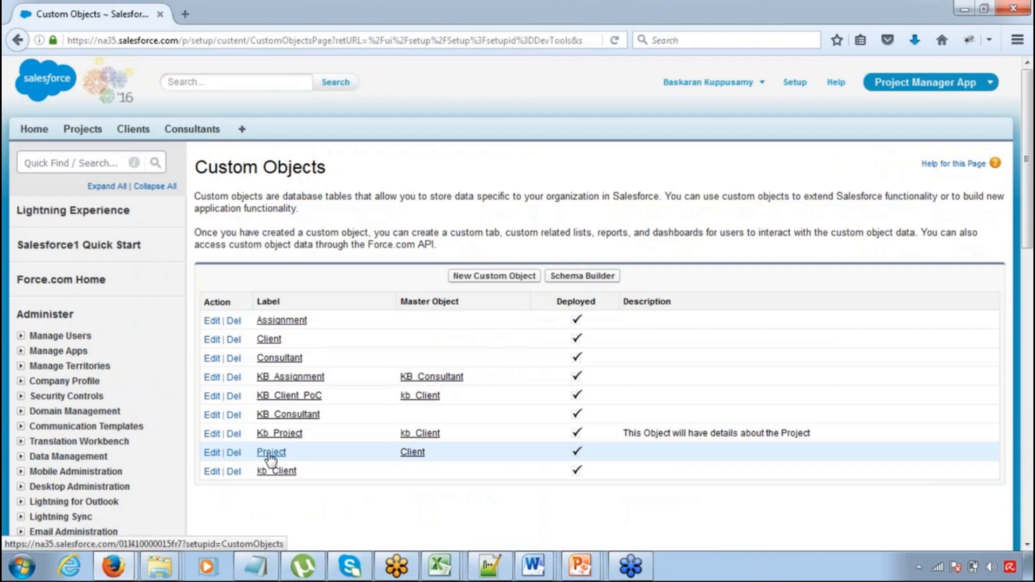
{"action": "left_click", "coordinate": [271, 453]}
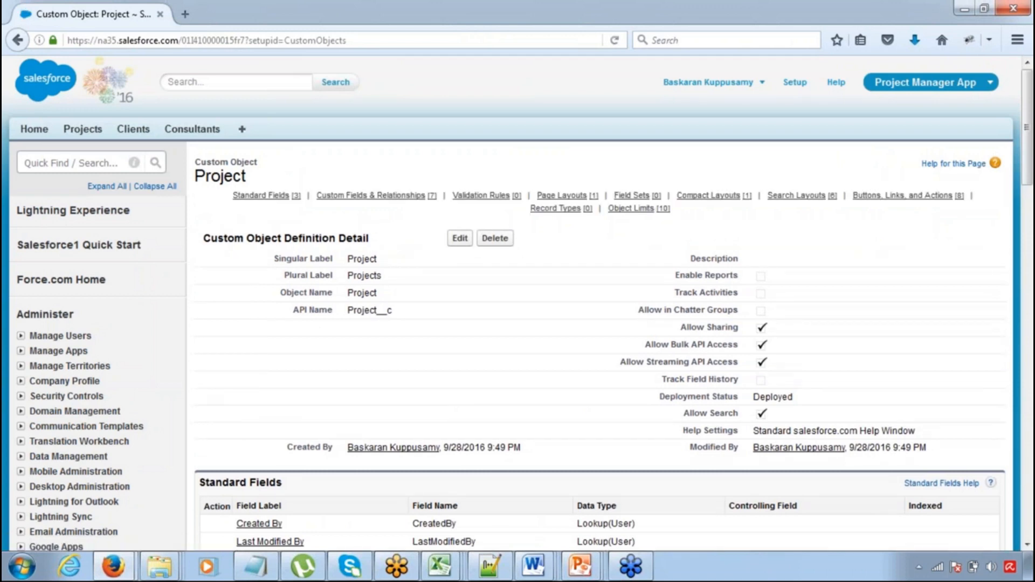
Search the Project object's definition for "page" to locate its Page Layouts section.
{"action": "key", "text": "ctrl+f"}
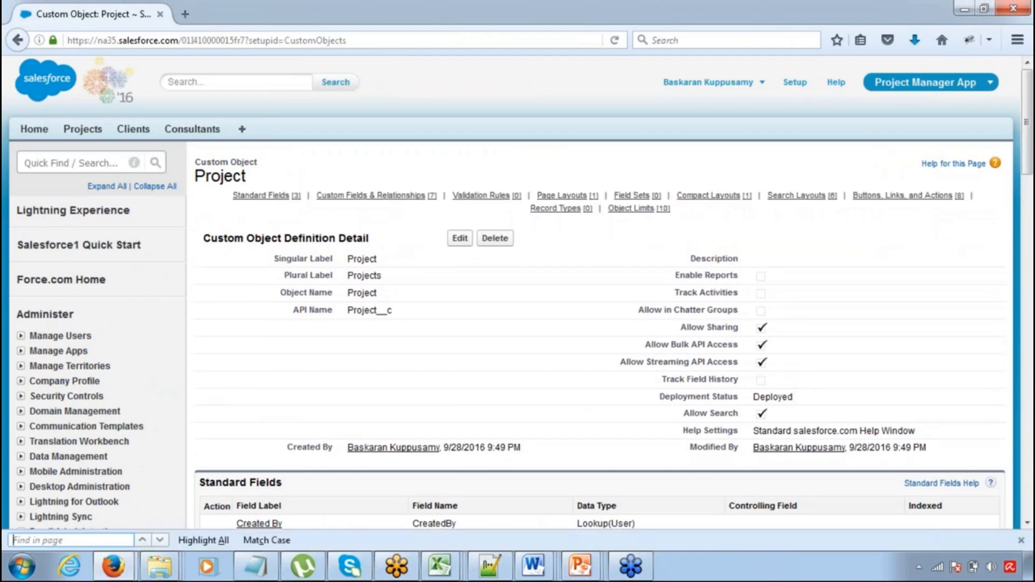
{"action": "type", "text": "proje"}
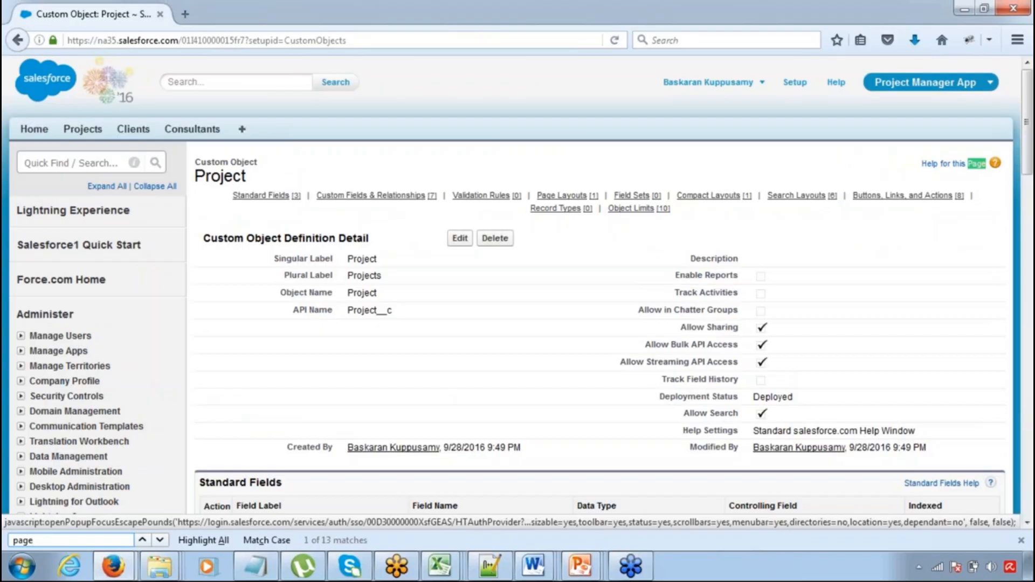
{"action": "key", "text": "Return"}
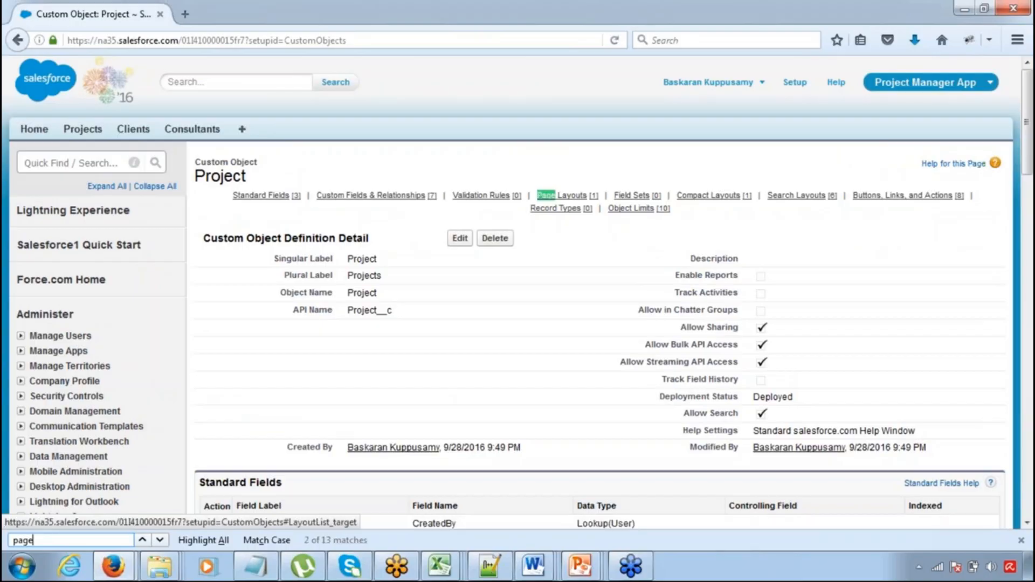
{"action": "key", "text": "Return"}
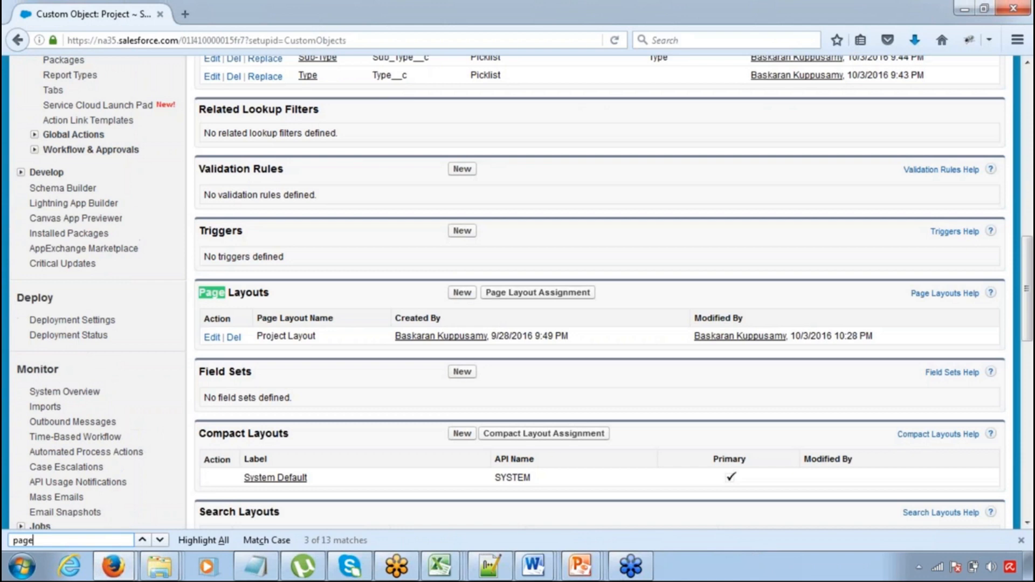
{"action": "left_click_drag", "start_coordinate": [205, 291], "coordinate": [271, 296]}
{"action": "left_click_drag", "start_coordinate": [202, 291], "coordinate": [275, 293]}
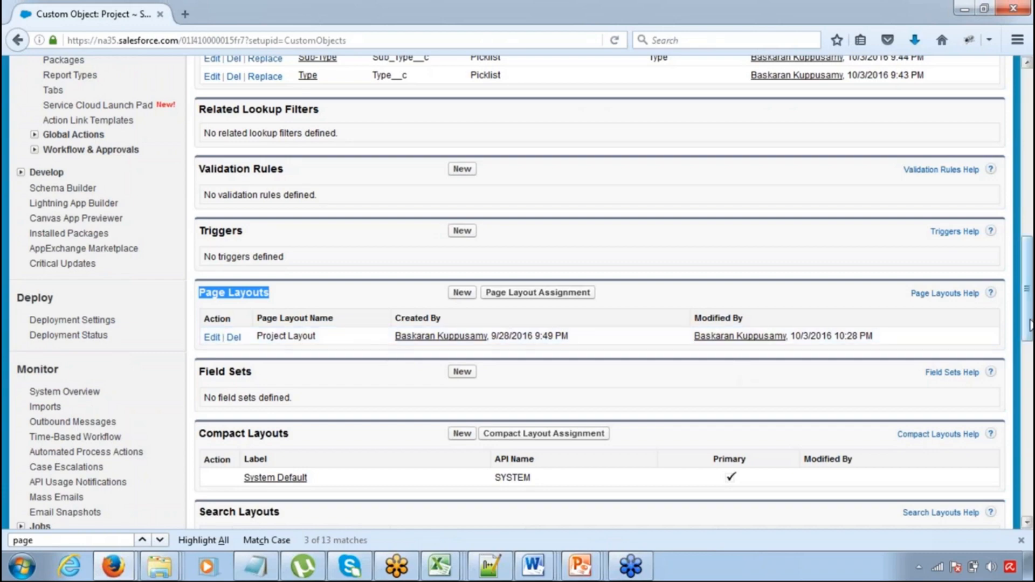
{"action": "left_click_drag", "start_coordinate": [1030, 326], "coordinate": [1030, 365]}
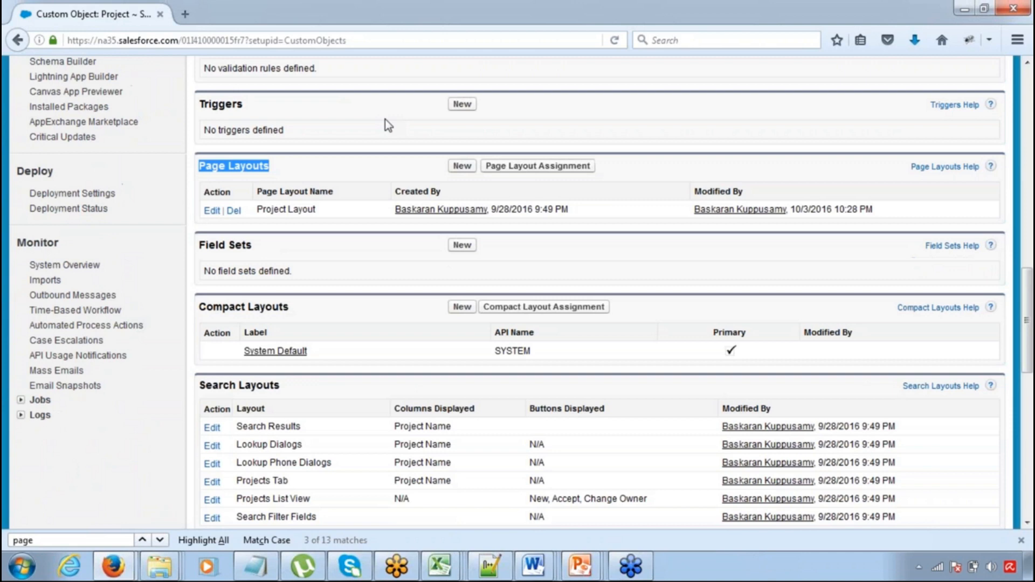
{"action": "left_click", "coordinate": [247, 172]}
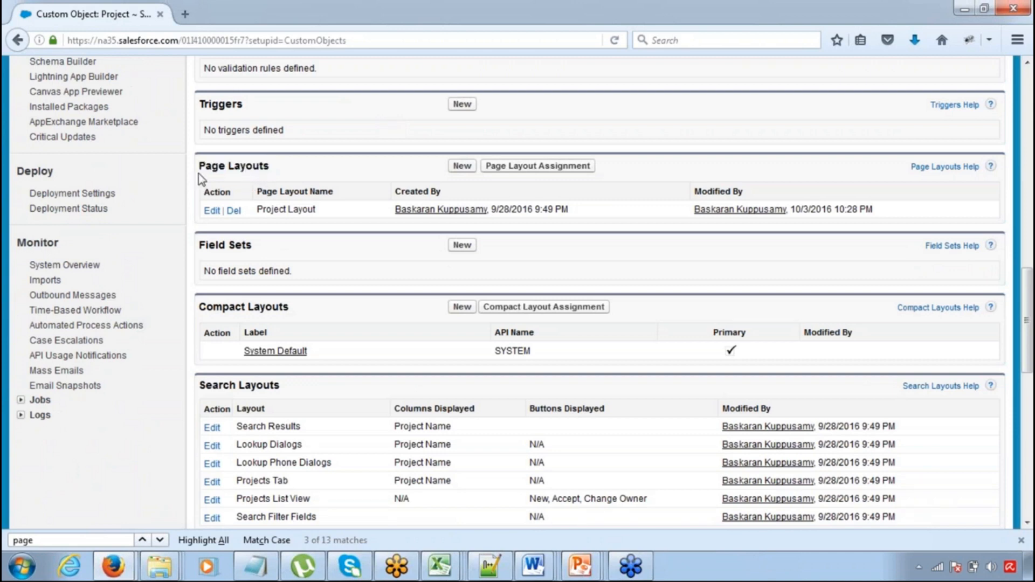
Open Project Layout for editing and dismiss the report charts tip, the Flash plugin notice and the page search.
{"action": "left_click", "coordinate": [212, 212]}
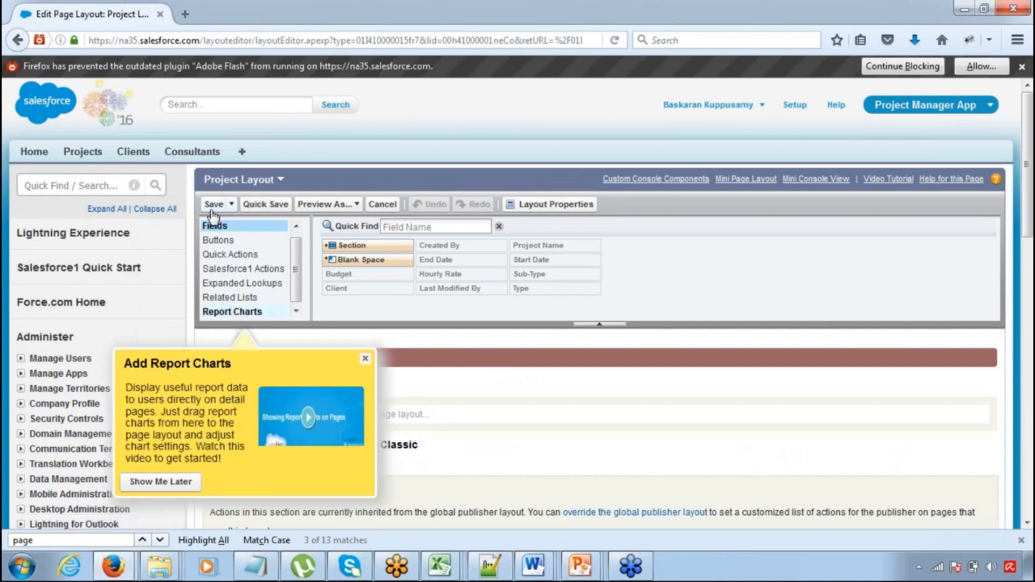
{"action": "left_click", "coordinate": [365, 359]}
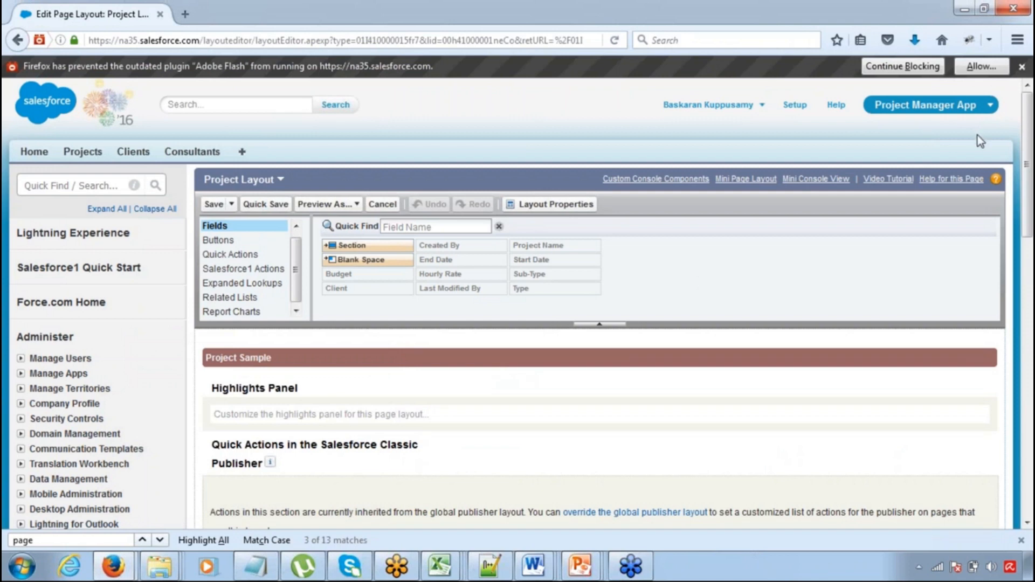
{"action": "left_click", "coordinate": [1023, 67]}
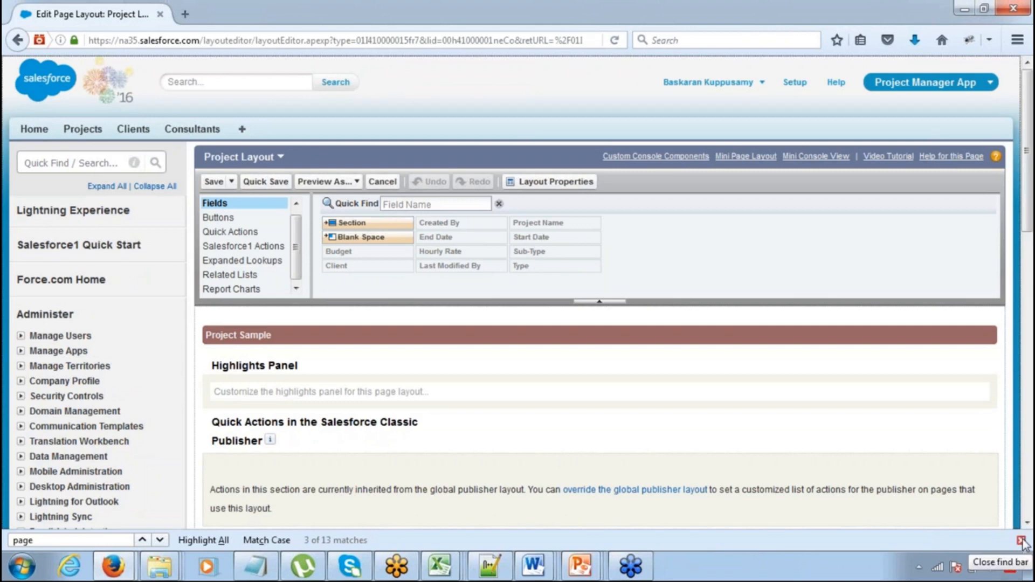
{"action": "left_click", "coordinate": [1022, 541]}
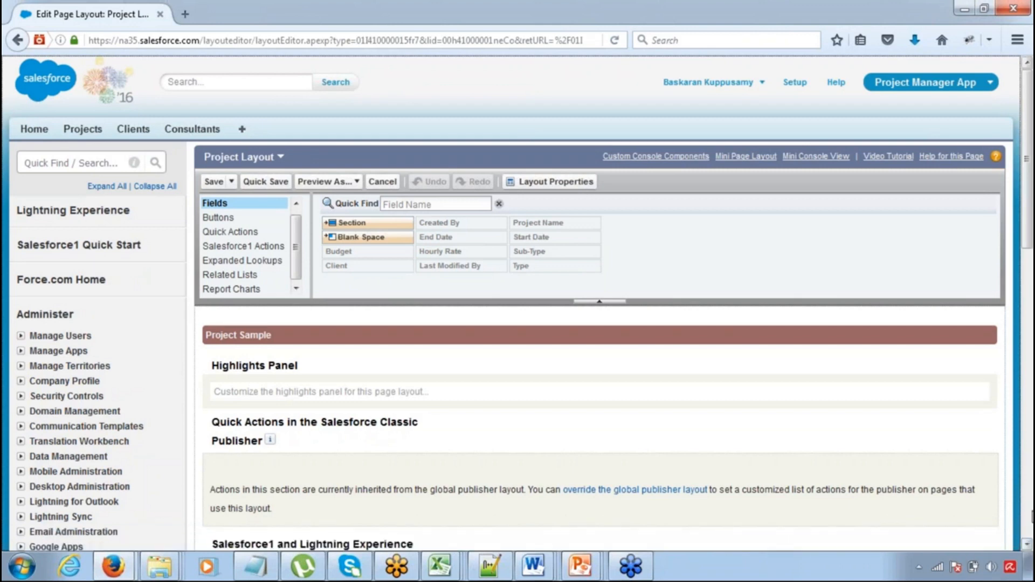
Move the Hourly Rate, Budget and Sub-Type fields, in that order, into the second column of the Information section.
{"action": "left_click", "coordinate": [1028, 545]}
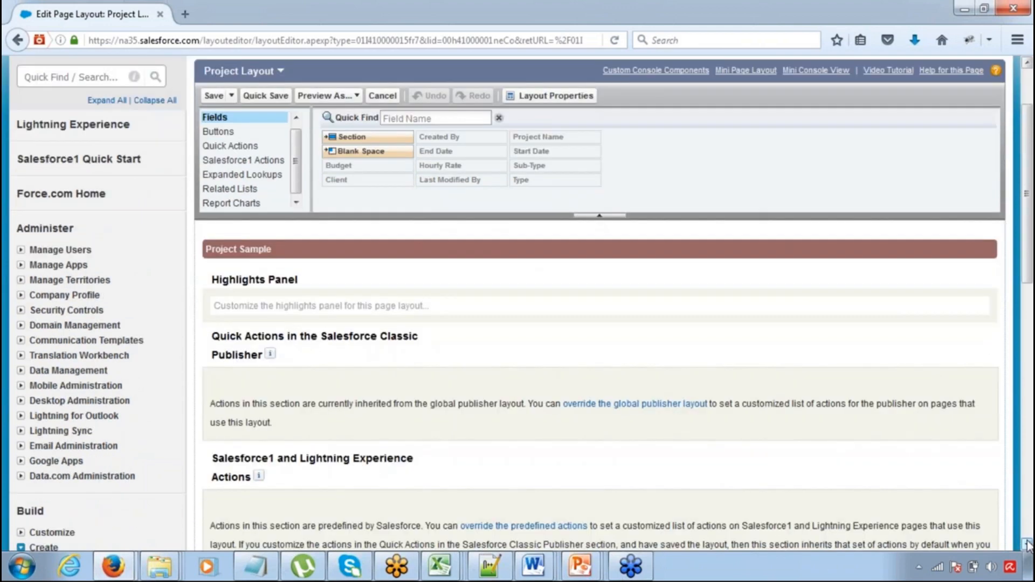
{"action": "left_click", "coordinate": [1027, 545]}
{"action": "left_click", "coordinate": [1028, 545]}
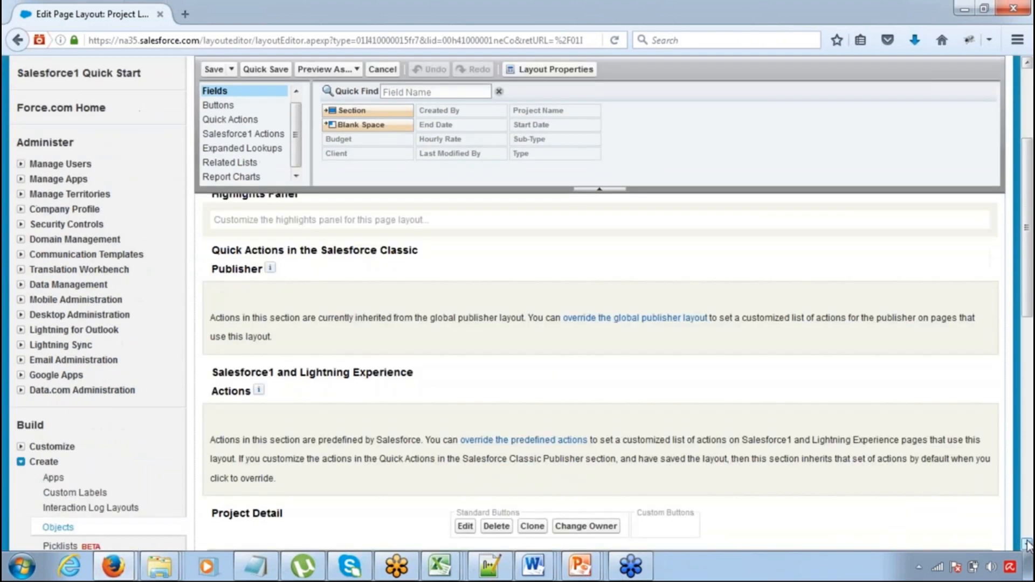
{"action": "left_click", "coordinate": [1028, 544]}
{"action": "left_click", "coordinate": [1028, 545]}
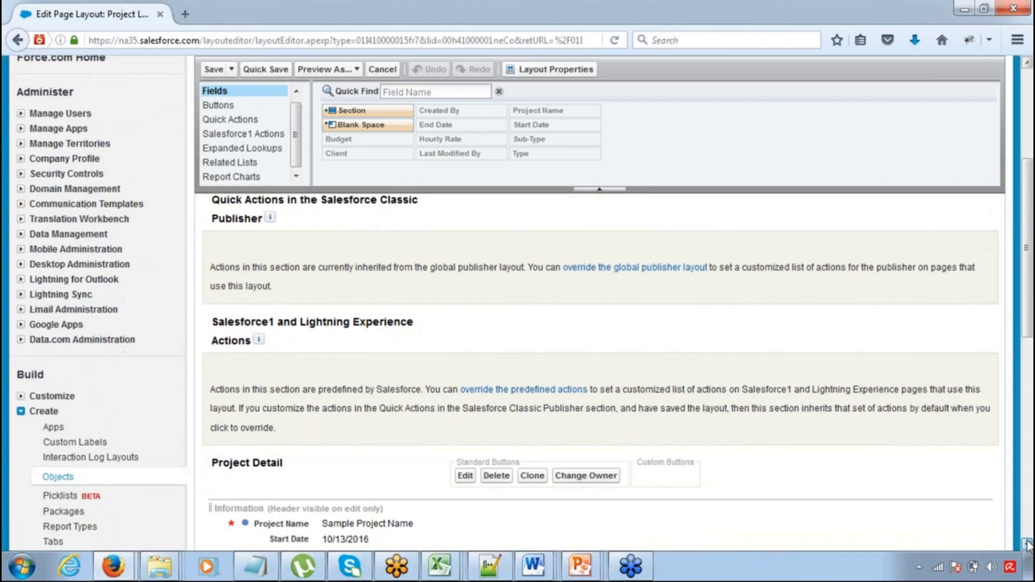
{"action": "left_click", "coordinate": [1028, 545]}
{"action": "left_click", "coordinate": [1028, 544]}
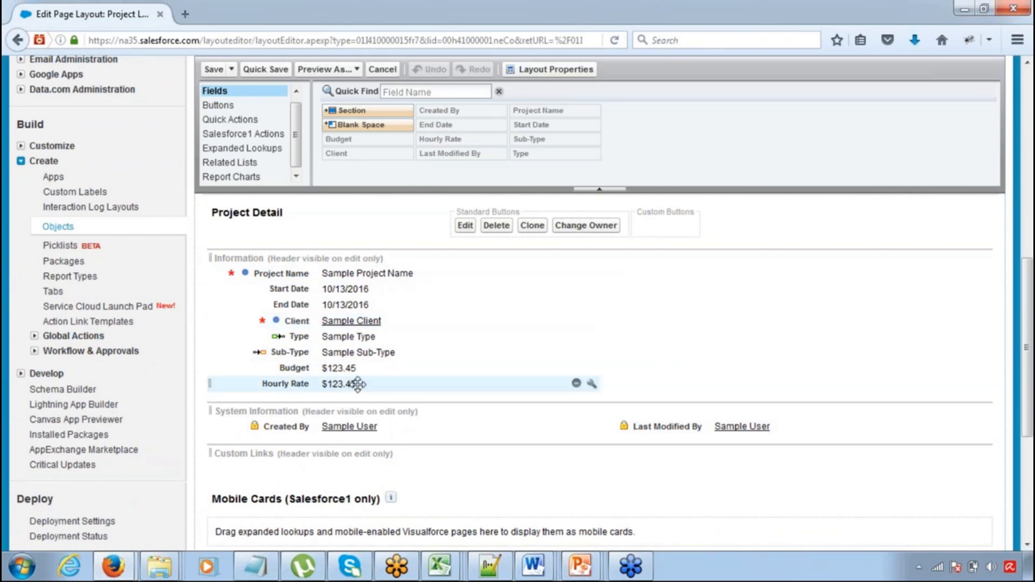
{"action": "left_click_drag", "start_coordinate": [357, 384], "coordinate": [816, 304]}
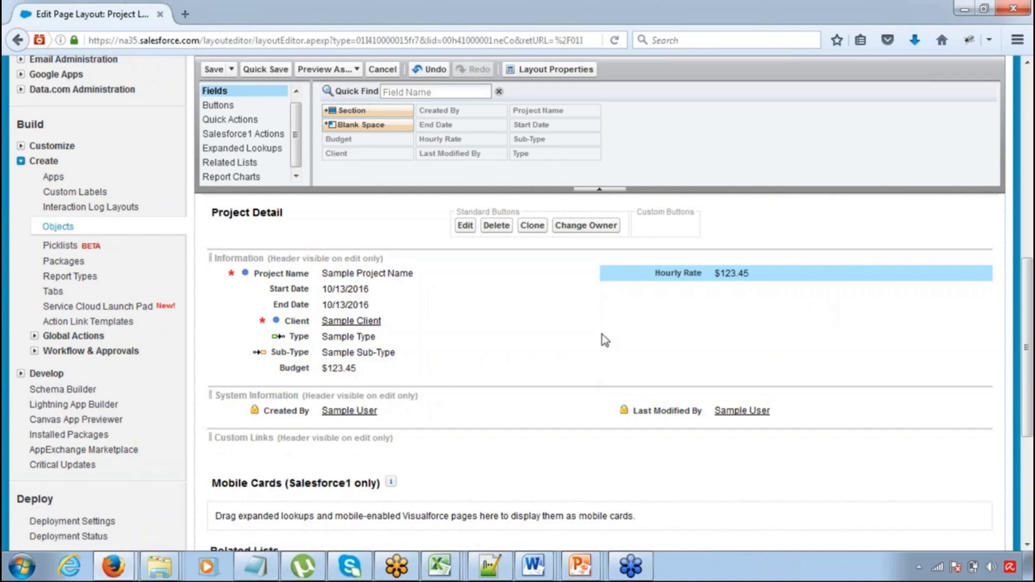
{"action": "left_click_drag", "start_coordinate": [534, 343], "coordinate": [744, 294]}
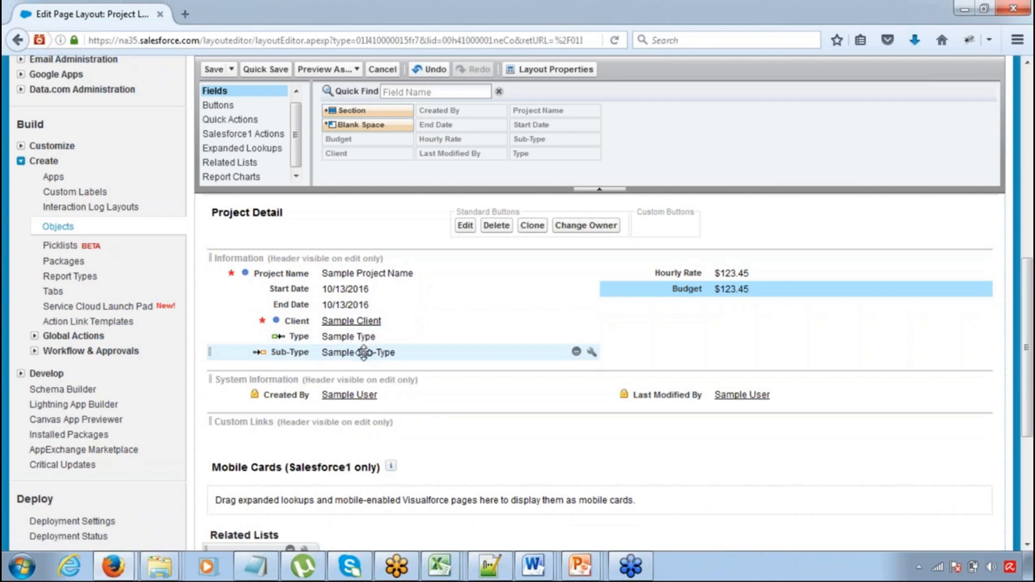
{"action": "left_click_drag", "start_coordinate": [364, 353], "coordinate": [710, 329]}
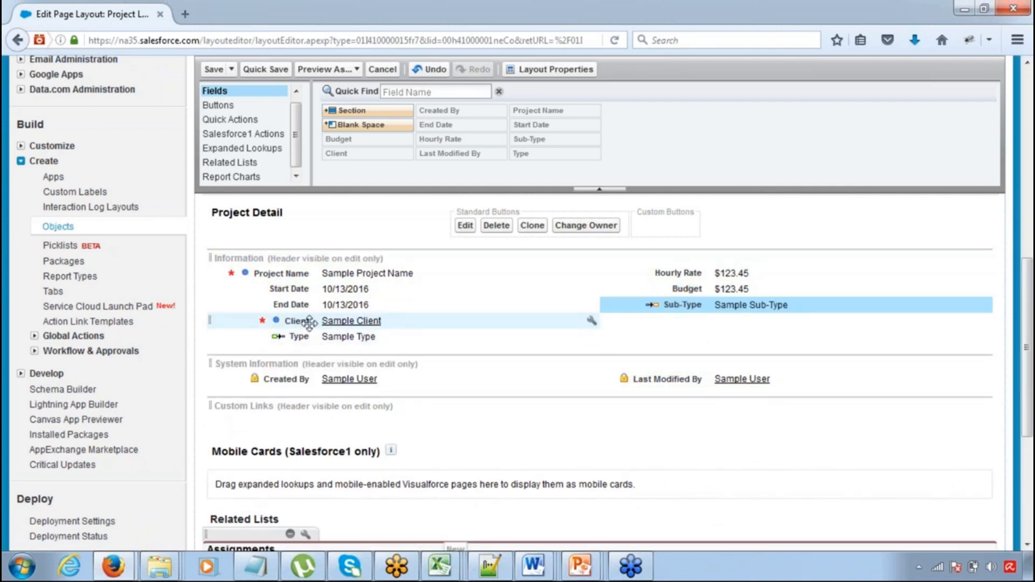
Place Client directly below Project Name and move End Date between Budget and Sub-Type in the second column.
{"action": "left_click_drag", "start_coordinate": [318, 320], "coordinate": [755, 315]}
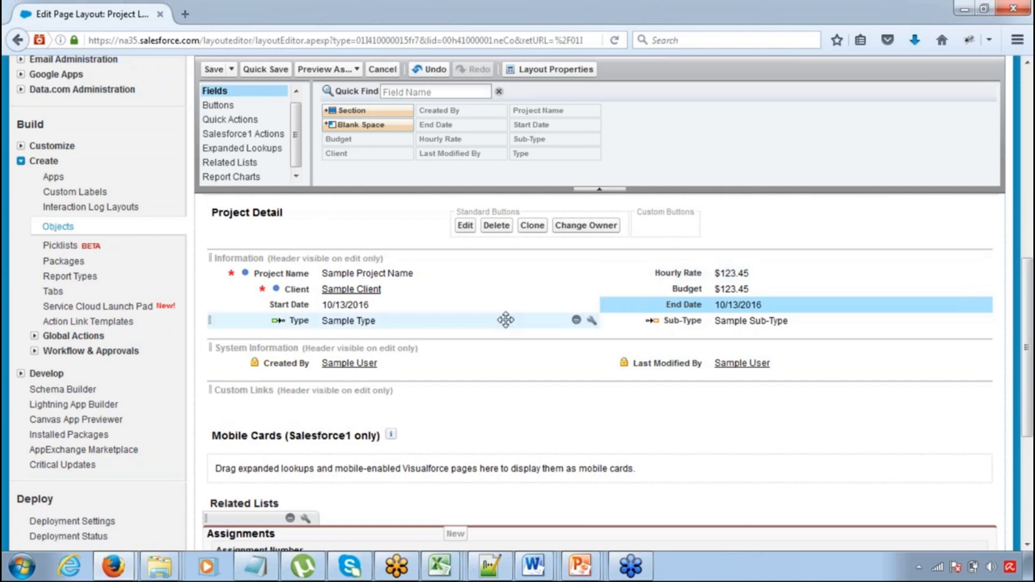
{"action": "left_click", "coordinate": [292, 291]}
{"action": "mouse_move", "coordinate": [292, 291]}
{"action": "left_mouse_down"}
{"action": "mouse_move", "coordinate": [289, 271]}
{"action": "mouse_move", "coordinate": [294, 313]}
{"action": "mouse_move", "coordinate": [284, 290]}
{"action": "left_mouse_up"}
{"action": "left_click_drag", "start_coordinate": [283, 291], "coordinate": [286, 274]}
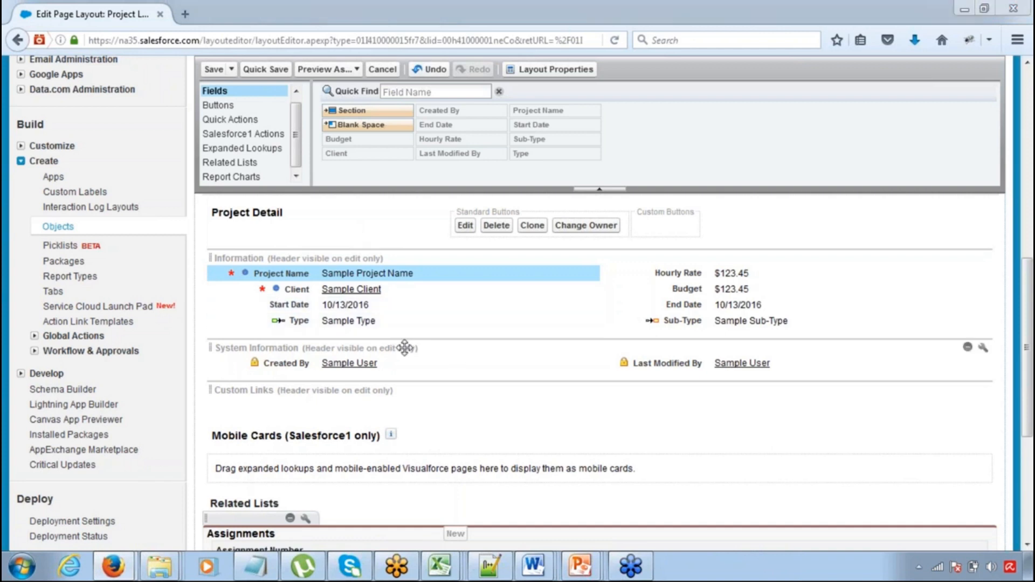
Switch to the Notepad notes and highlight the first point, "Set postion of Fields".
{"action": "key", "text": "alt+Tab"}
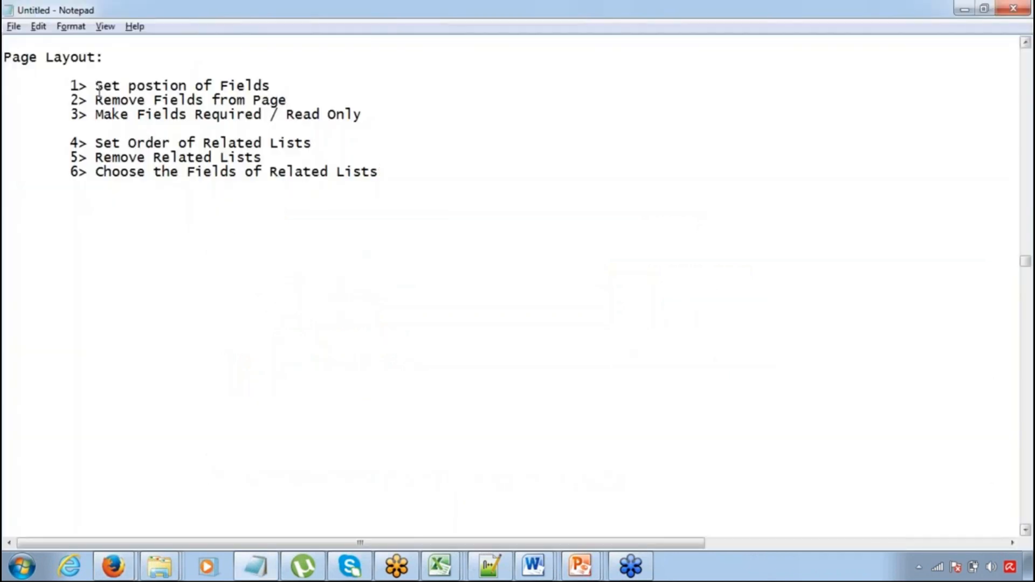
{"action": "left_click", "coordinate": [97, 72]}
{"action": "left_click_drag", "start_coordinate": [95, 85], "coordinate": [265, 85]}
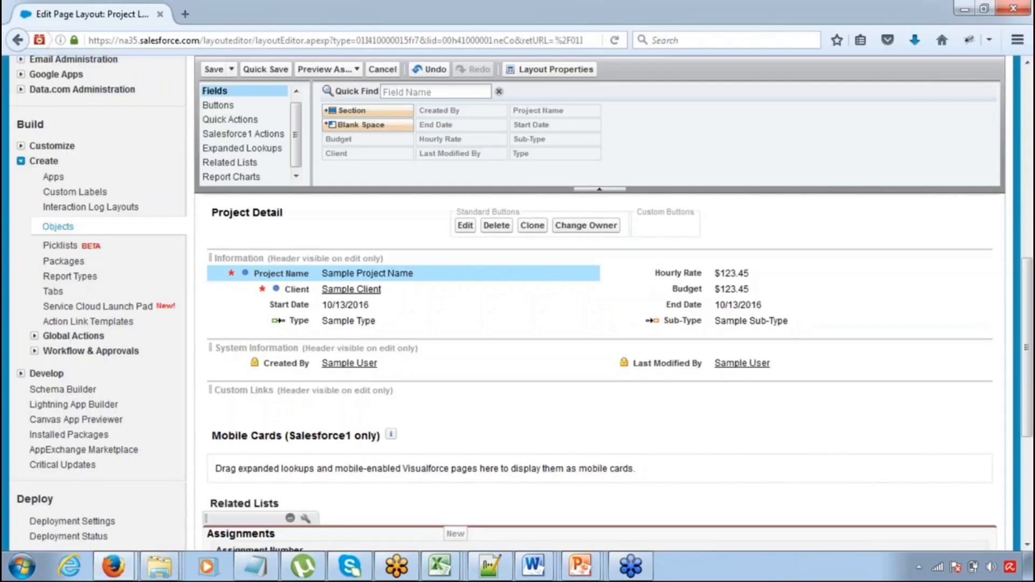
Switch back to the layout editor in Firefox and remove the Budget field from the Information section.
{"action": "mouse_move", "coordinate": [958, 289]}
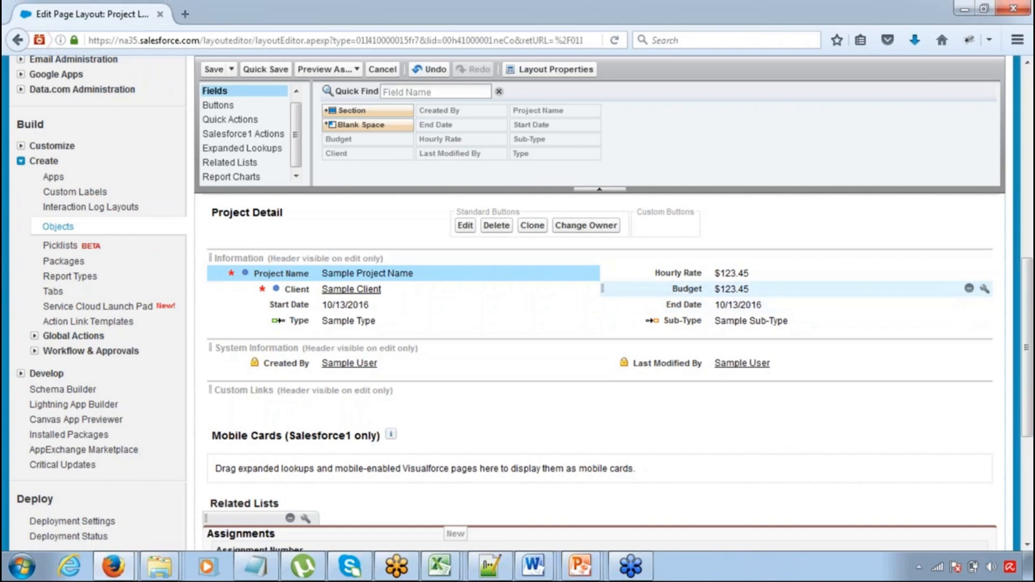
{"action": "left_click", "coordinate": [969, 288]}
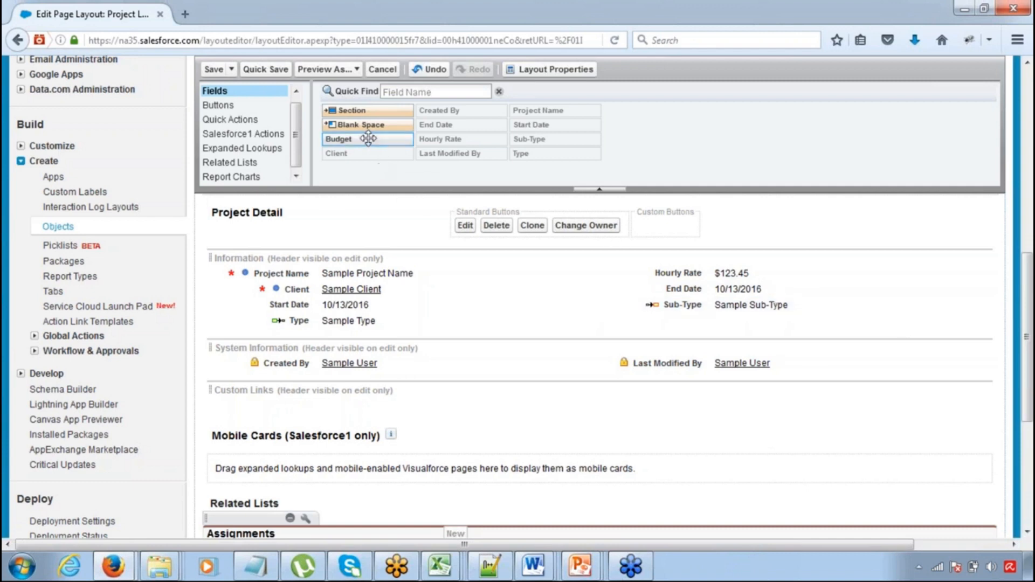
Add the Budget field back to the Information section, between End Date and Sub-Type in the second column.
{"action": "left_click_drag", "start_coordinate": [368, 139], "coordinate": [807, 305]}
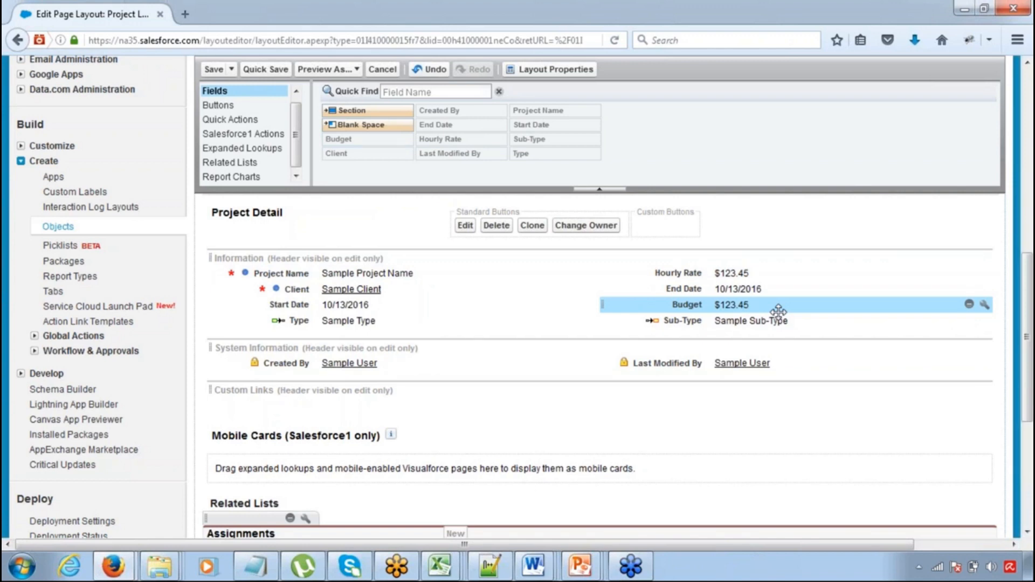
Switch to the Notepad notes, highlight "Make Fields Required / Read" in the third point, and return to the layout editor in Firefox.
{"action": "left_click", "coordinate": [255, 570]}
{"action": "left_click_drag", "start_coordinate": [95, 114], "coordinate": [322, 116]}
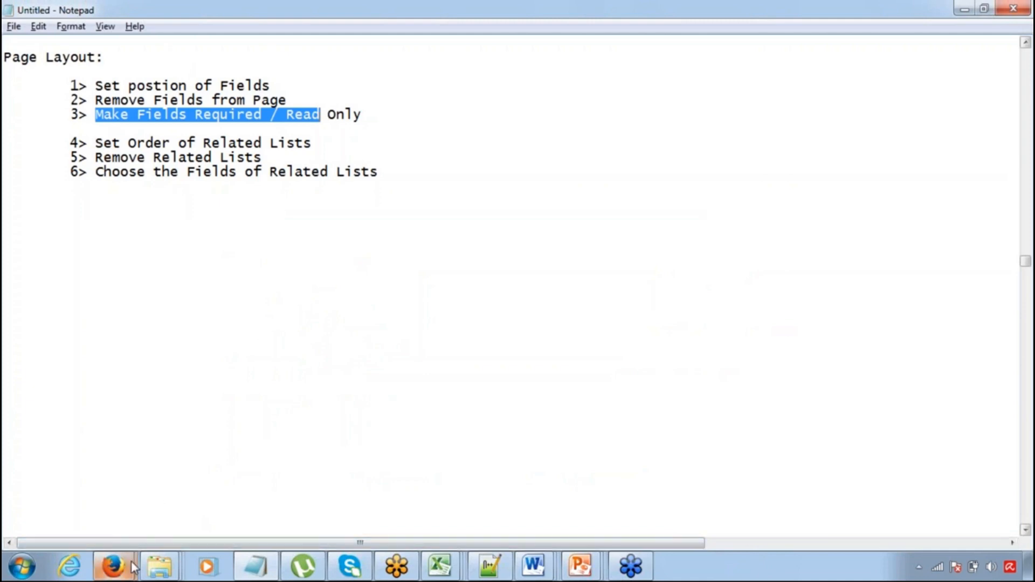
{"action": "mouse_move", "coordinate": [114, 566]}
{"action": "left_click", "coordinate": [212, 516]}
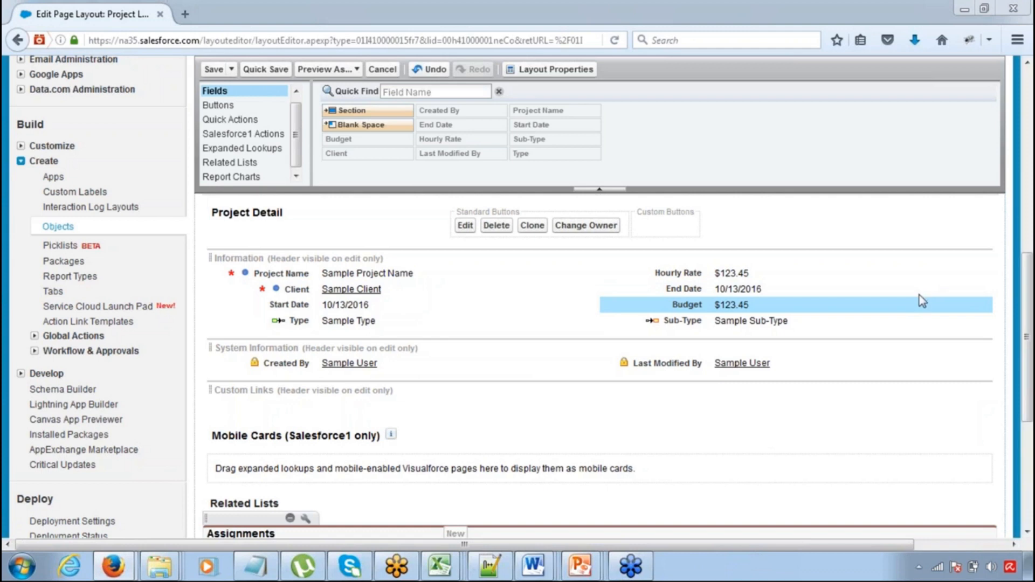
{"action": "mouse_move", "coordinate": [227, 264]}
{"action": "left_mouse_down"}
{"action": "mouse_move", "coordinate": [221, 280]}
{"action": "mouse_move", "coordinate": [237, 284]}
{"action": "mouse_move", "coordinate": [231, 265]}
{"action": "mouse_move", "coordinate": [268, 296]}
{"action": "mouse_move", "coordinate": [263, 280]}
{"action": "left_mouse_up"}
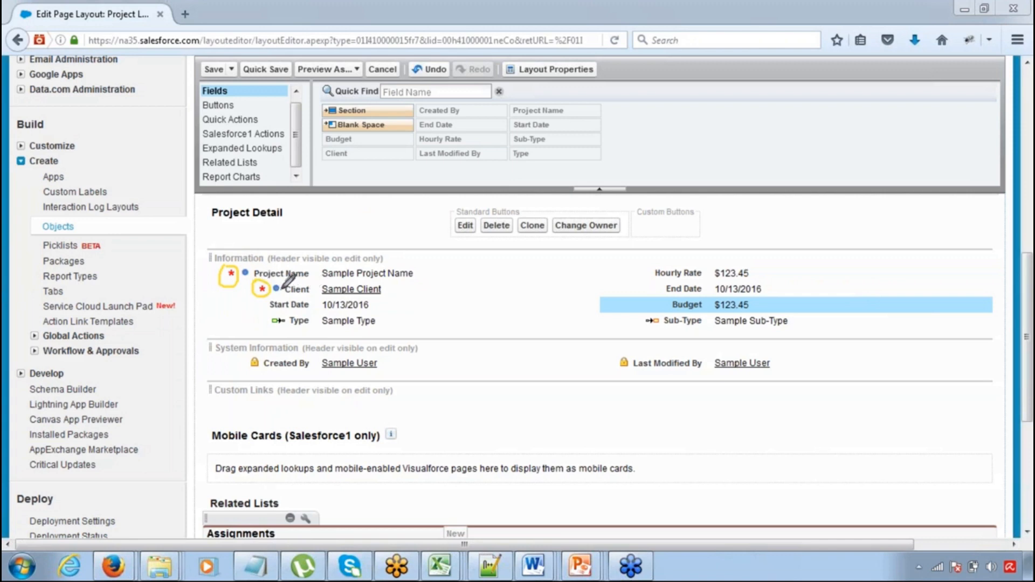
{"action": "left_click_drag", "start_coordinate": [413, 270], "coordinate": [424, 263]}
{"action": "mouse_move", "coordinate": [384, 286]}
{"action": "left_mouse_down"}
{"action": "mouse_move", "coordinate": [389, 293]}
{"action": "mouse_move", "coordinate": [402, 278]}
{"action": "left_mouse_up"}
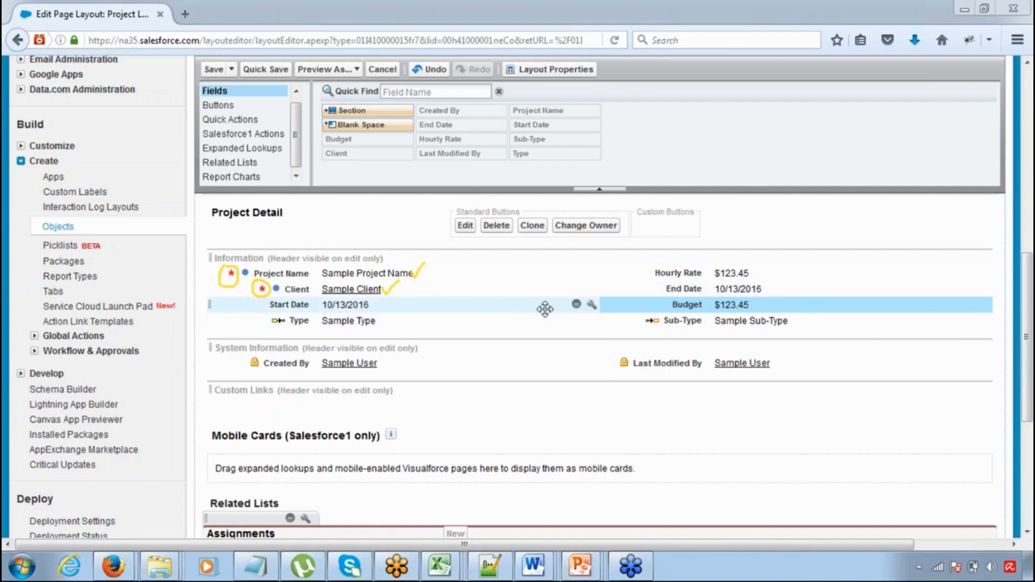
Make the Start Date field required on the Project layout and save the layout.
{"action": "left_click", "coordinate": [591, 305]}
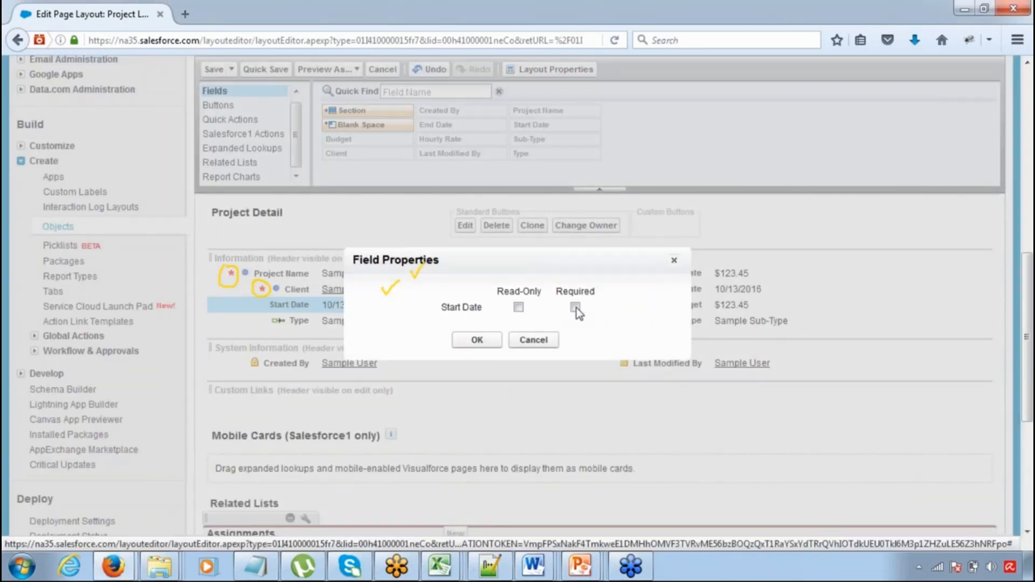
{"action": "left_click", "coordinate": [575, 307]}
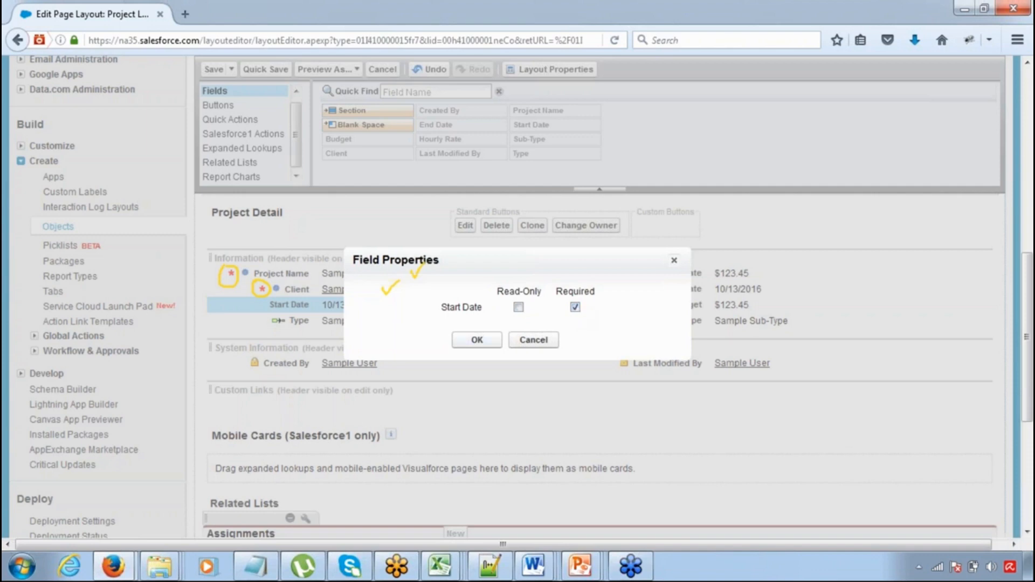
{"action": "left_click", "coordinate": [476, 340]}
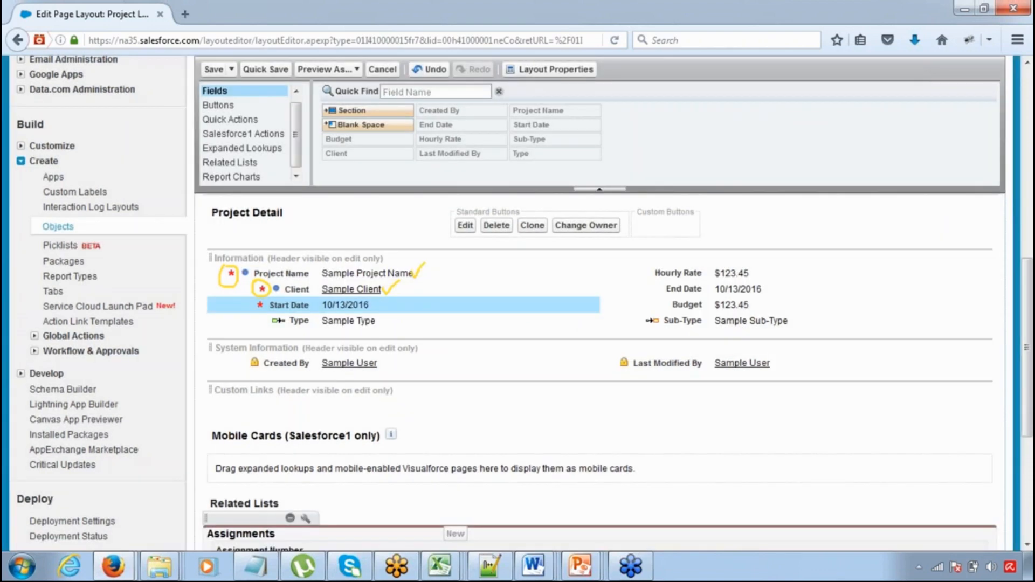
{"action": "left_click", "coordinate": [214, 71]}
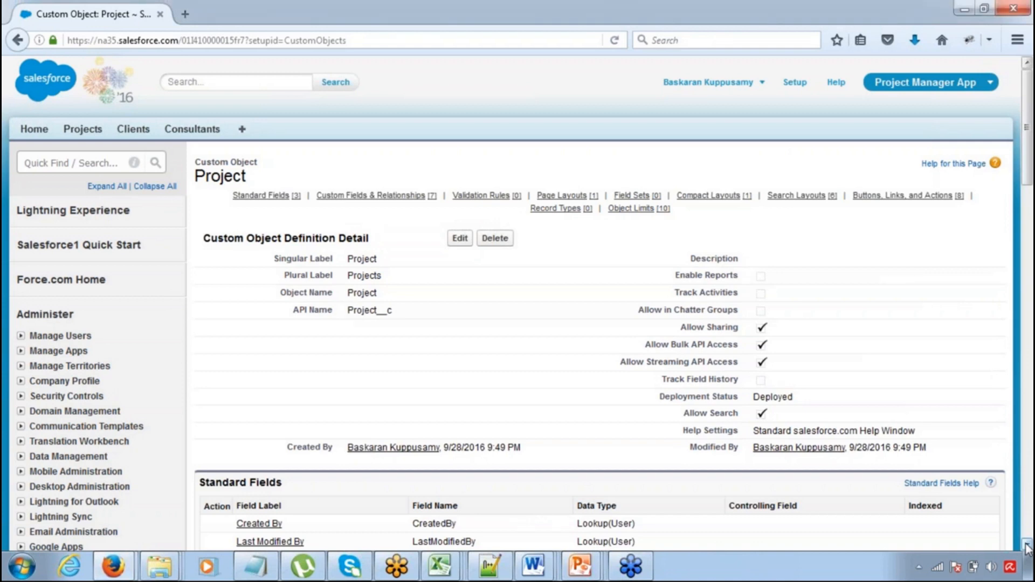
{"action": "scroll", "coordinate": [1027, 547], "scroll_direction": "down", "scroll_amount": 3}
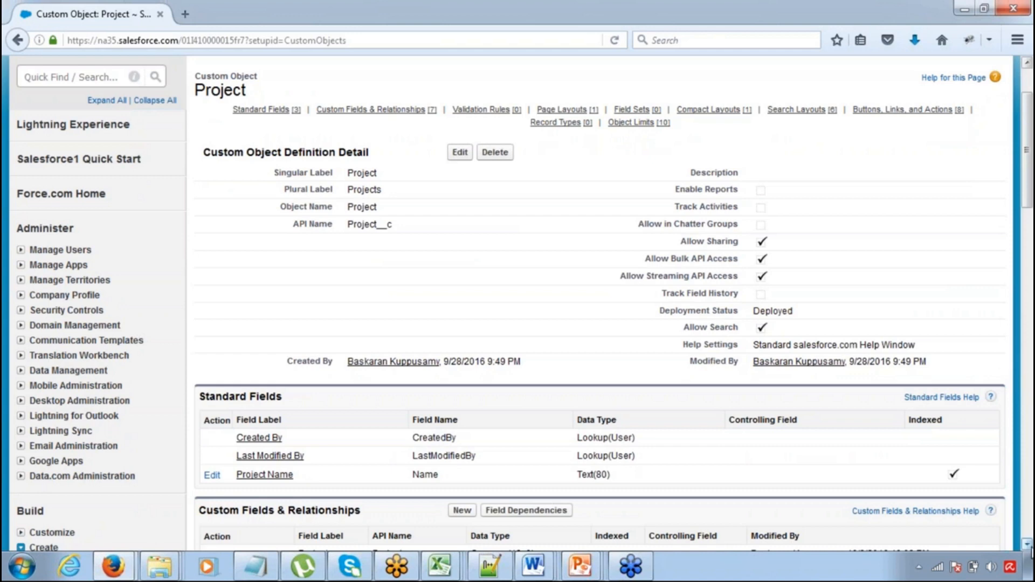
{"action": "scroll", "coordinate": [1030, 553], "scroll_direction": "down", "scroll_amount": 3}
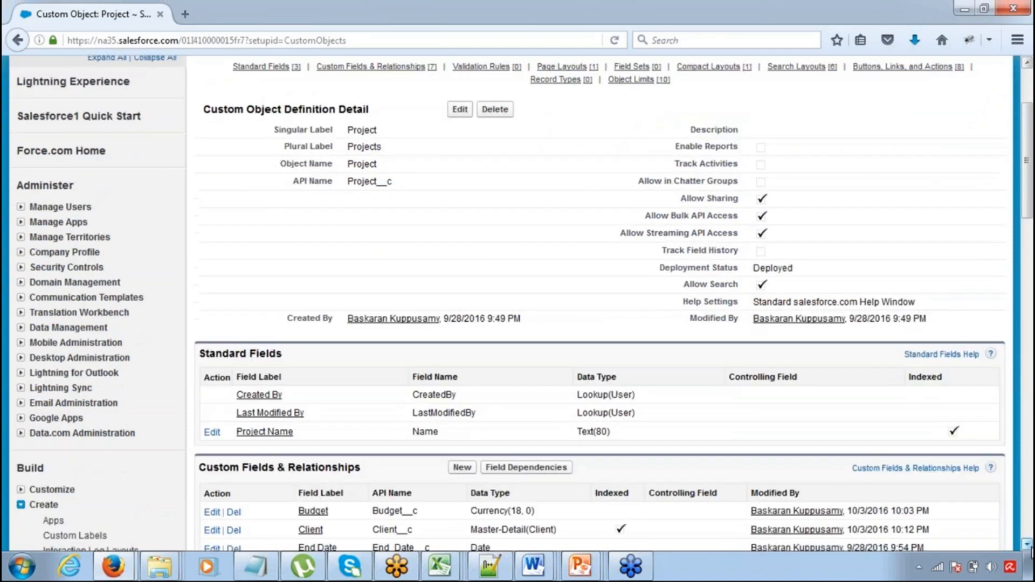
{"action": "scroll", "coordinate": [1031, 552], "scroll_direction": "down", "scroll_amount": 4}
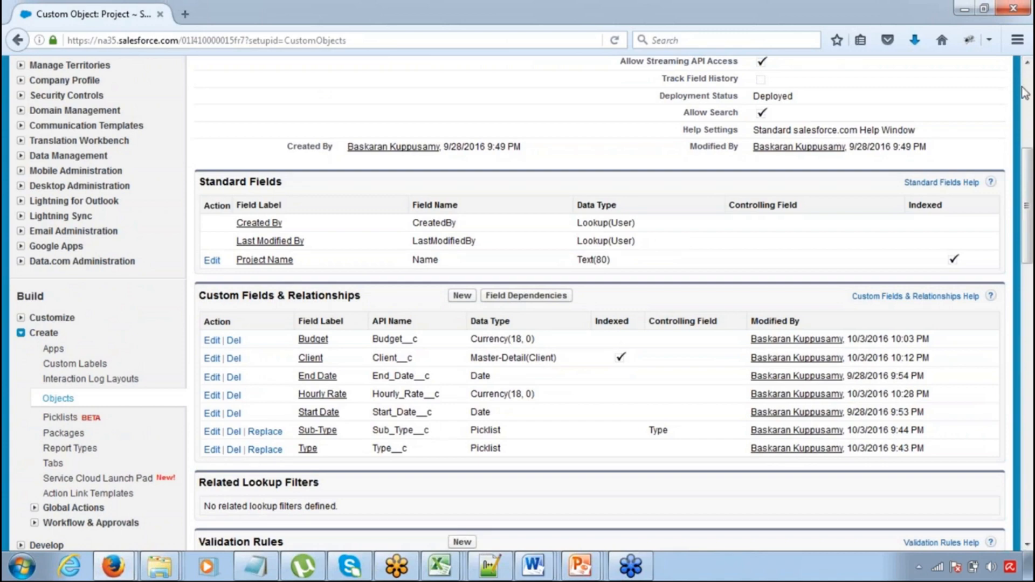
{"action": "left_click", "coordinate": [1028, 63]}
{"action": "left_click", "coordinate": [1029, 66]}
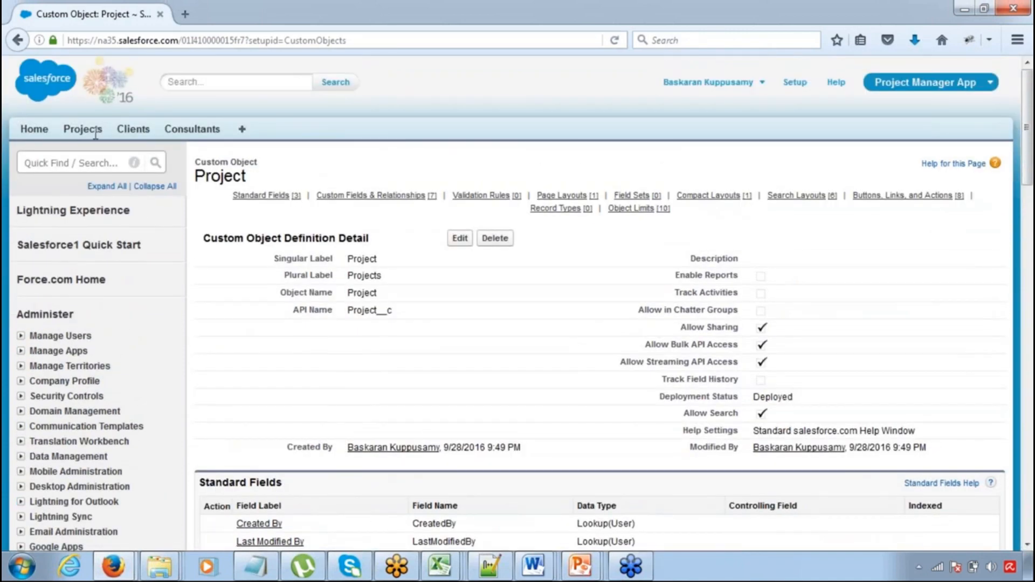
Open a blank new Project record form and highlight the Start Date label to check its required marker.
{"action": "left_click", "coordinate": [83, 129]}
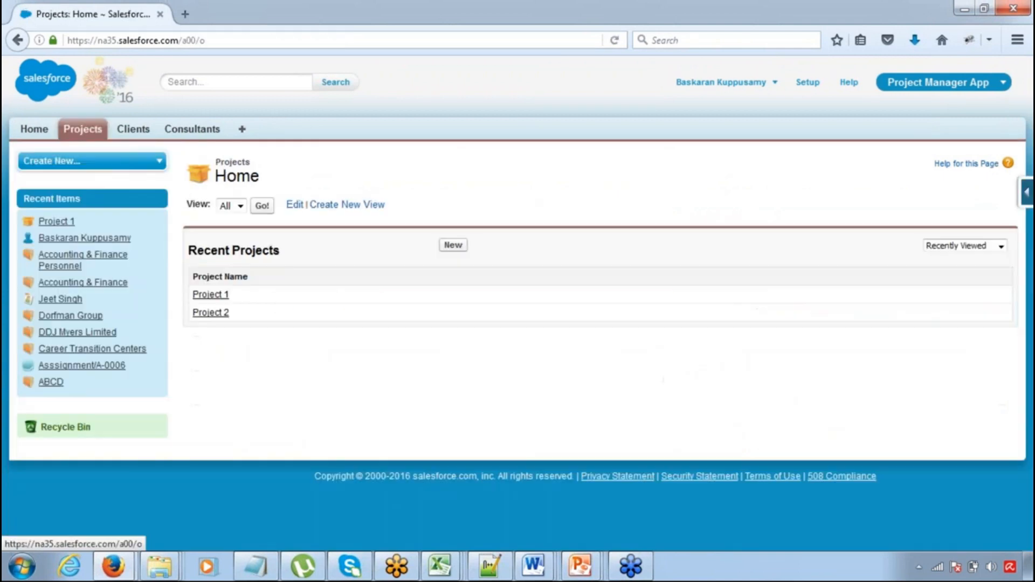
{"action": "left_click", "coordinate": [456, 245]}
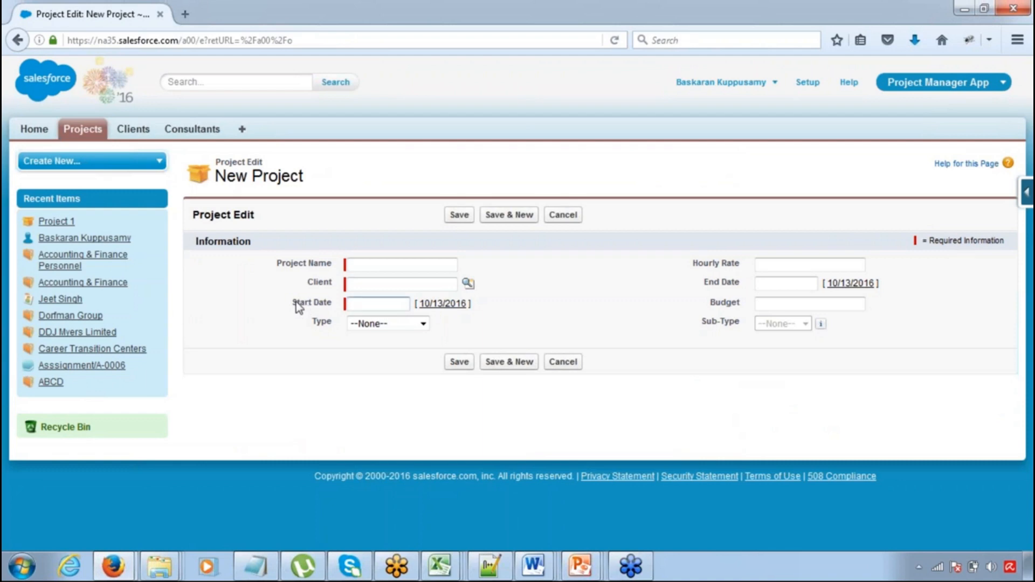
{"action": "left_click_drag", "start_coordinate": [292, 302], "coordinate": [343, 312]}
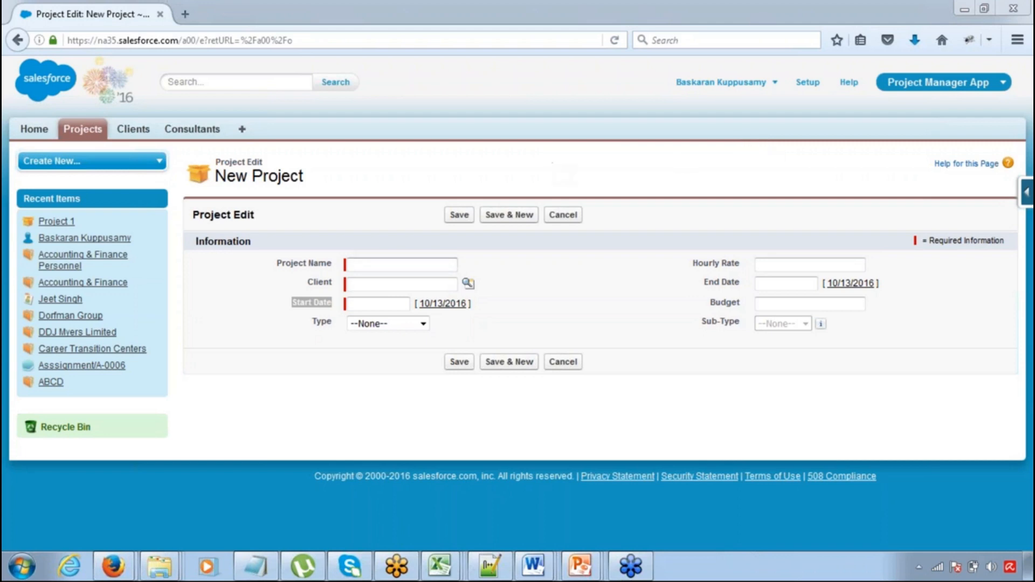
{"action": "left_click", "coordinate": [312, 305]}
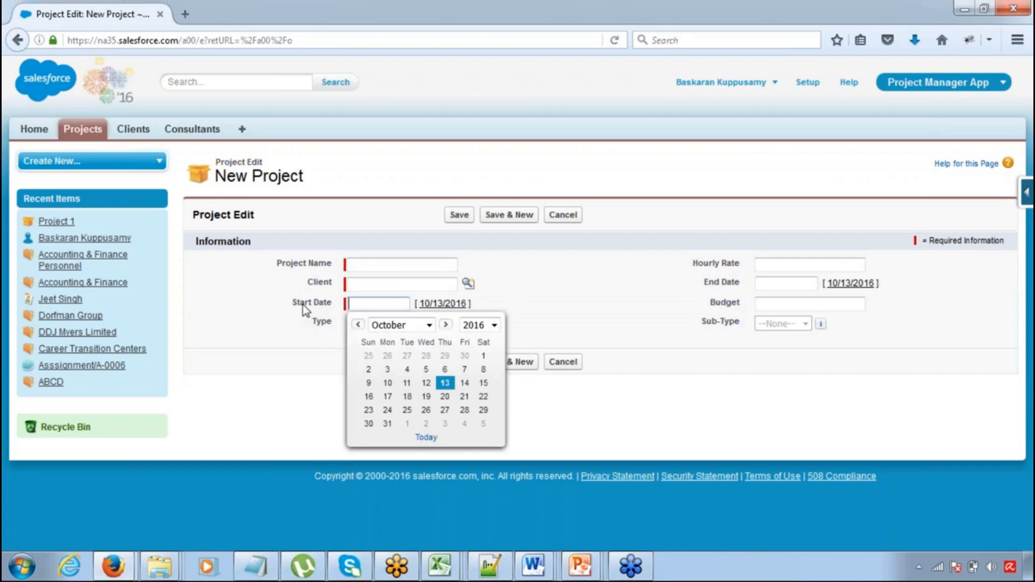
{"action": "left_click_drag", "start_coordinate": [293, 303], "coordinate": [337, 305]}
{"action": "left_click", "coordinate": [393, 179]}
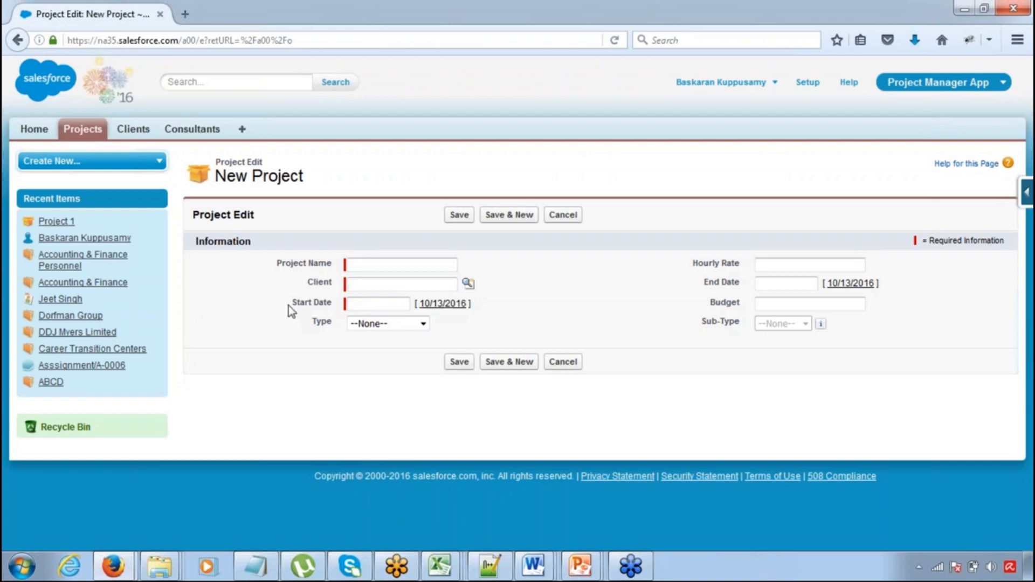
{"action": "left_click_drag", "start_coordinate": [290, 305], "coordinate": [338, 304]}
Check the third point in the Notepad notes and switch back to the New Project form in Firefox.
{"action": "left_click", "coordinate": [274, 566]}
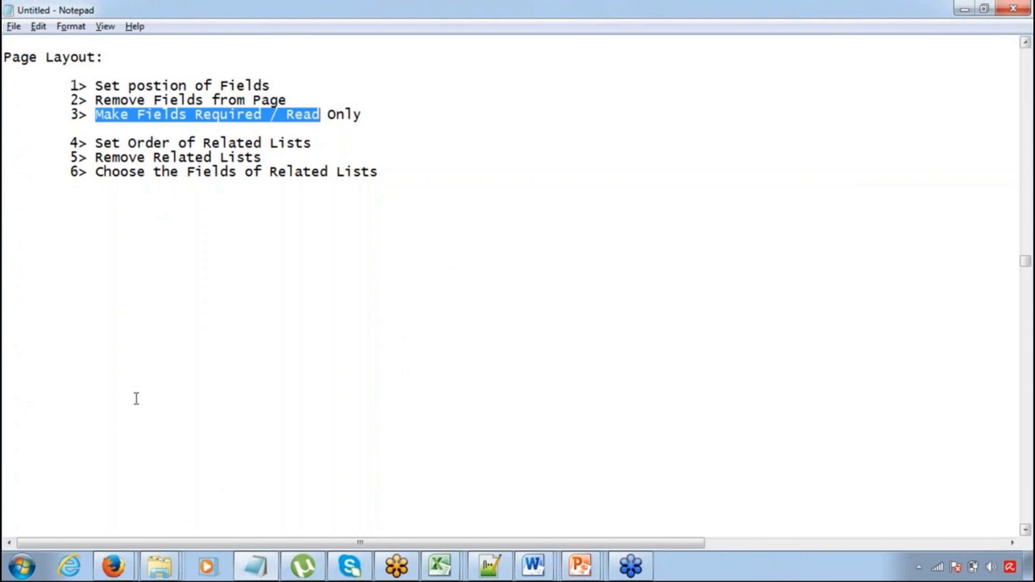
{"action": "mouse_move", "coordinate": [114, 566]}
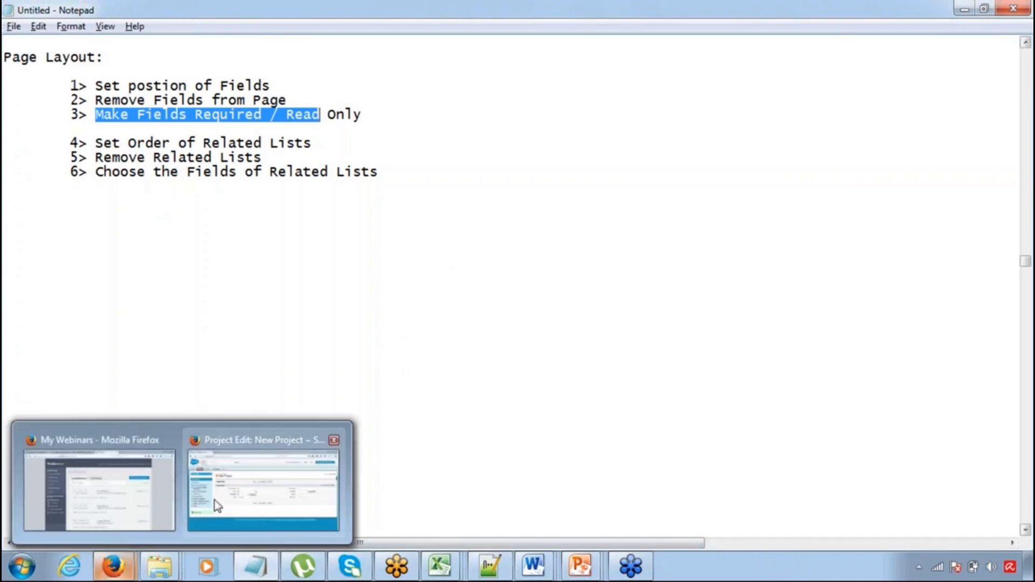
{"action": "left_click", "coordinate": [264, 468]}
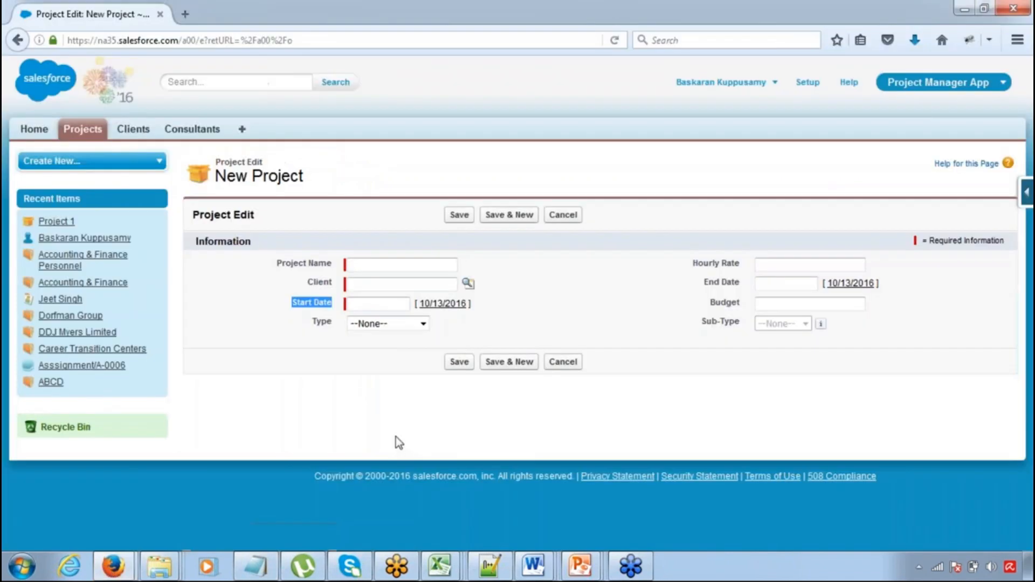
{"action": "left_click", "coordinate": [606, 181]}
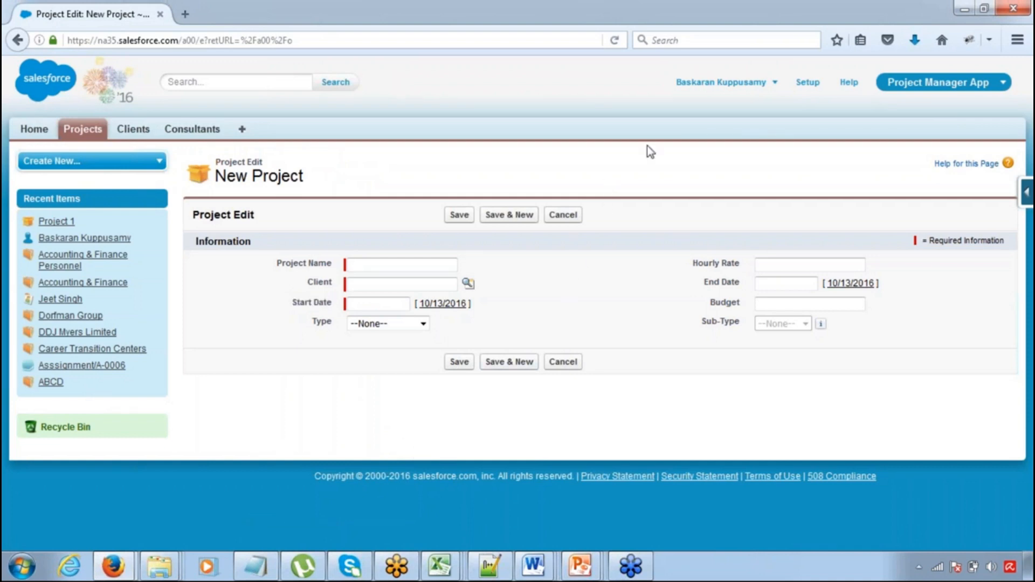
Go to Setup and open the definition of the Project custom object.
{"action": "left_click", "coordinate": [811, 85]}
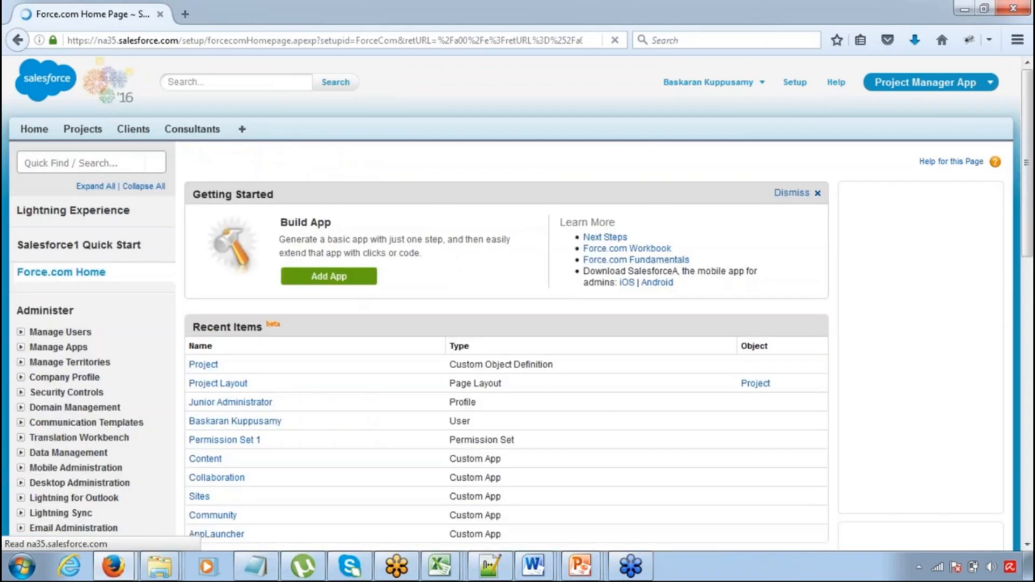
{"action": "scroll", "coordinate": [1029, 546], "scroll_direction": "down", "scroll_amount": 5}
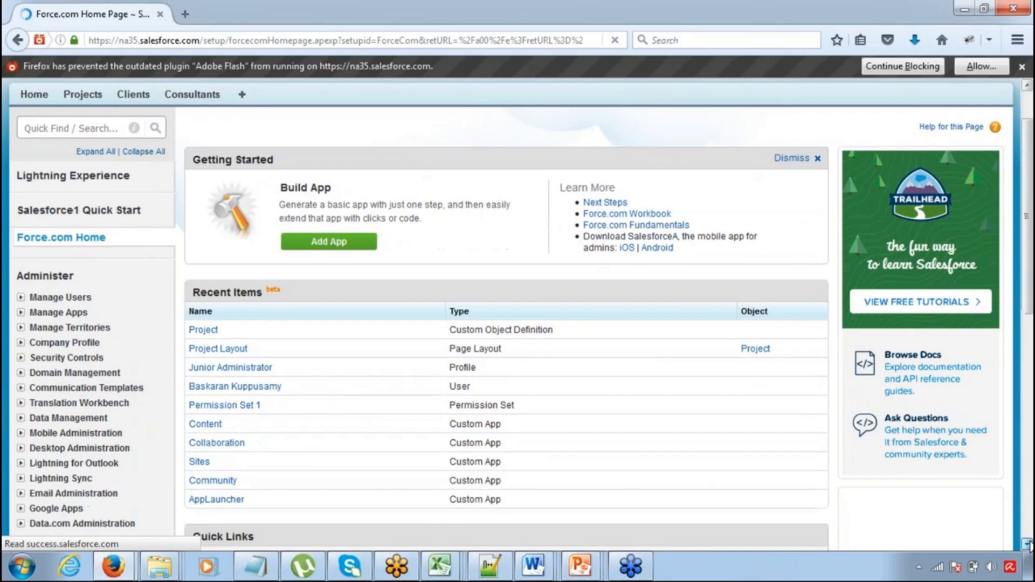
{"action": "scroll", "coordinate": [1030, 546], "scroll_direction": "down", "scroll_amount": 1}
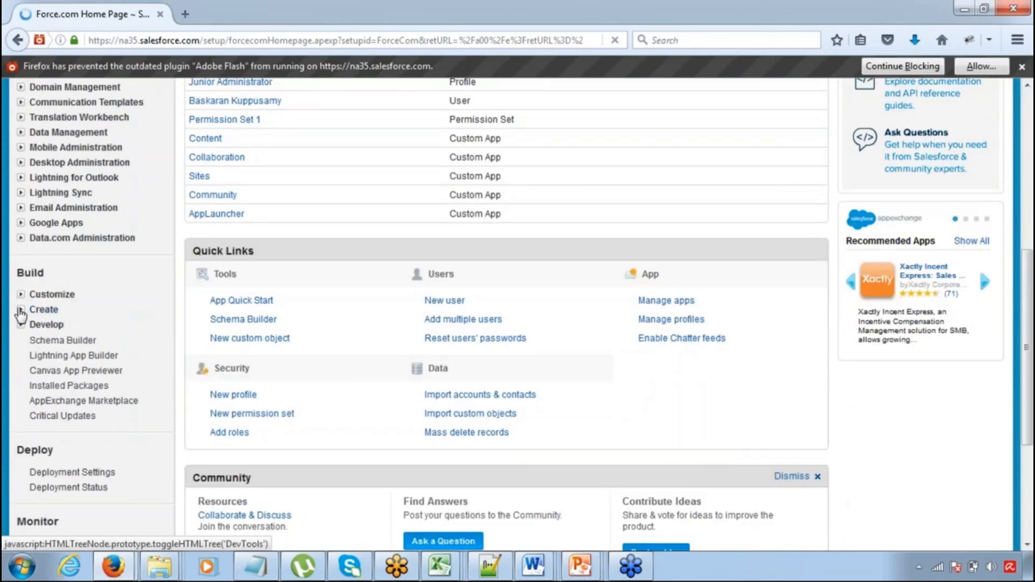
{"action": "left_click", "coordinate": [21, 308]}
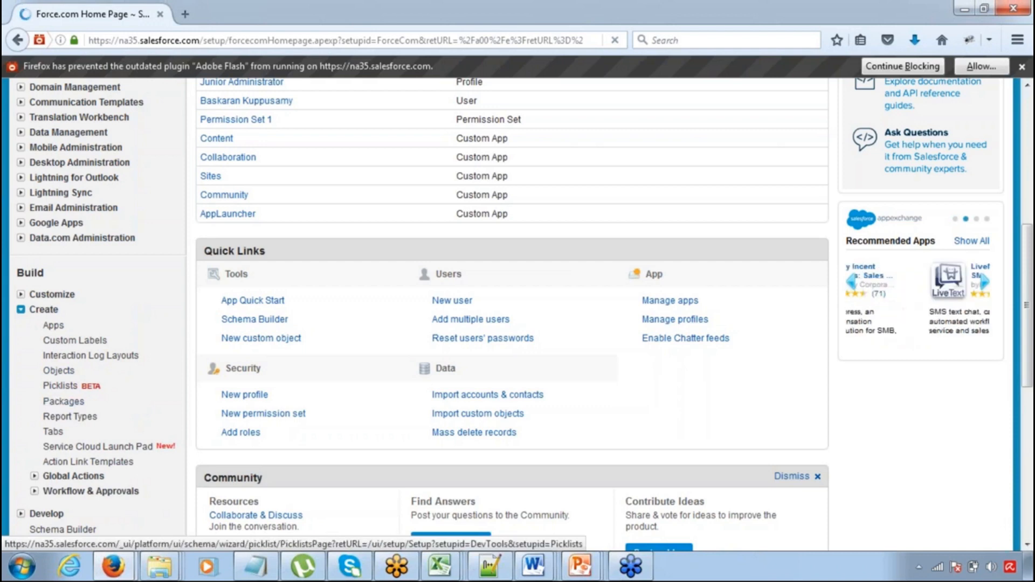
{"action": "left_click", "coordinate": [59, 371]}
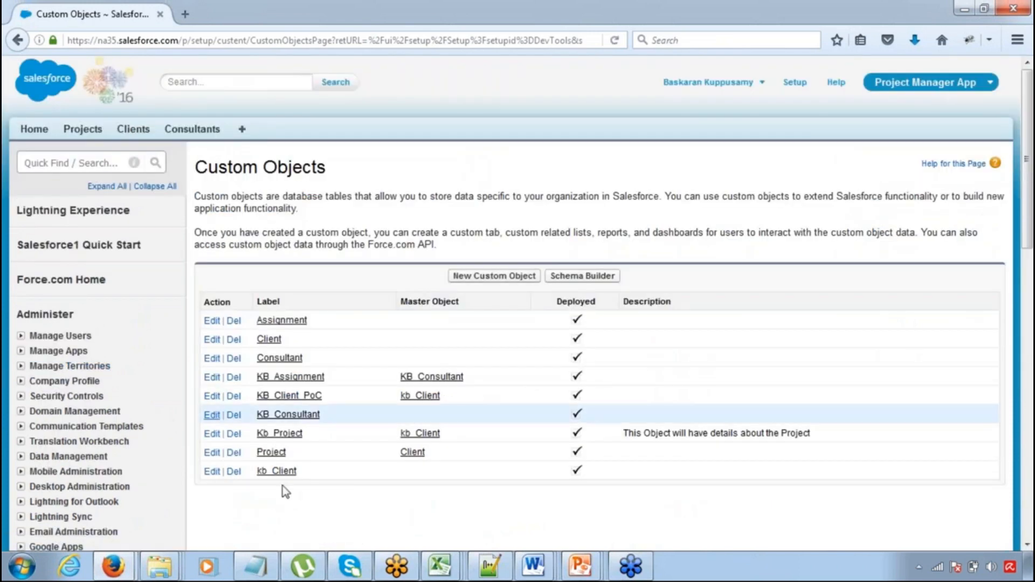
{"action": "left_click", "coordinate": [277, 454]}
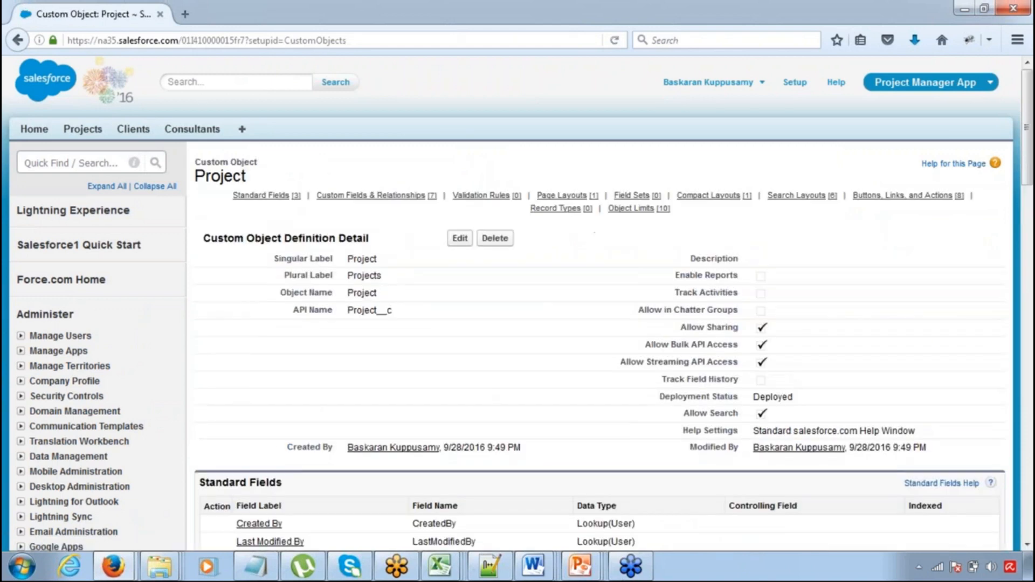
Open Project Layout for editing from the Project object's page layouts.
{"action": "left_click", "coordinate": [1027, 545]}
{"action": "scroll", "coordinate": [1027, 545], "scroll_direction": "down", "scroll_amount": 10}
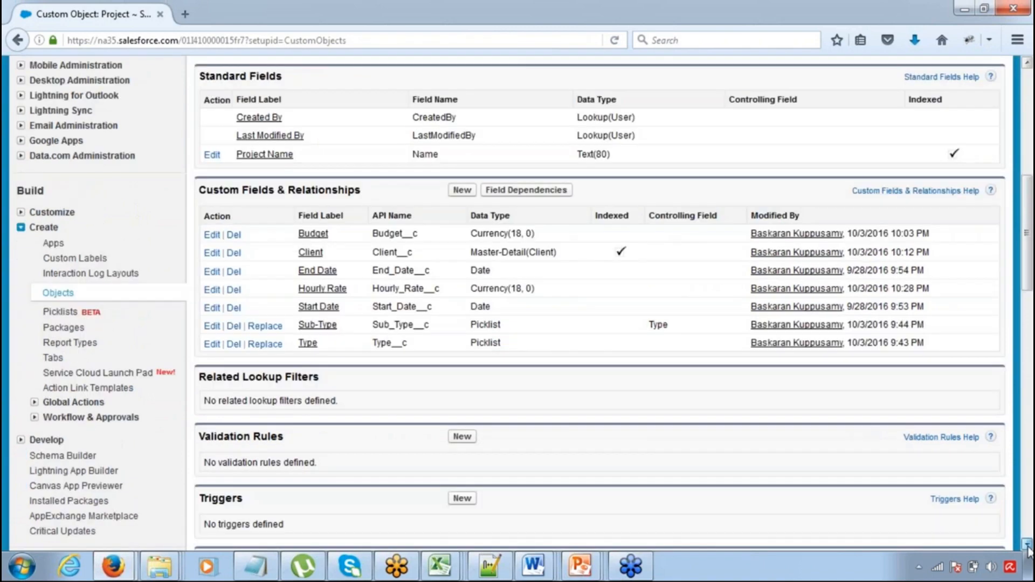
{"action": "scroll", "coordinate": [1027, 545], "scroll_direction": "down", "scroll_amount": 3}
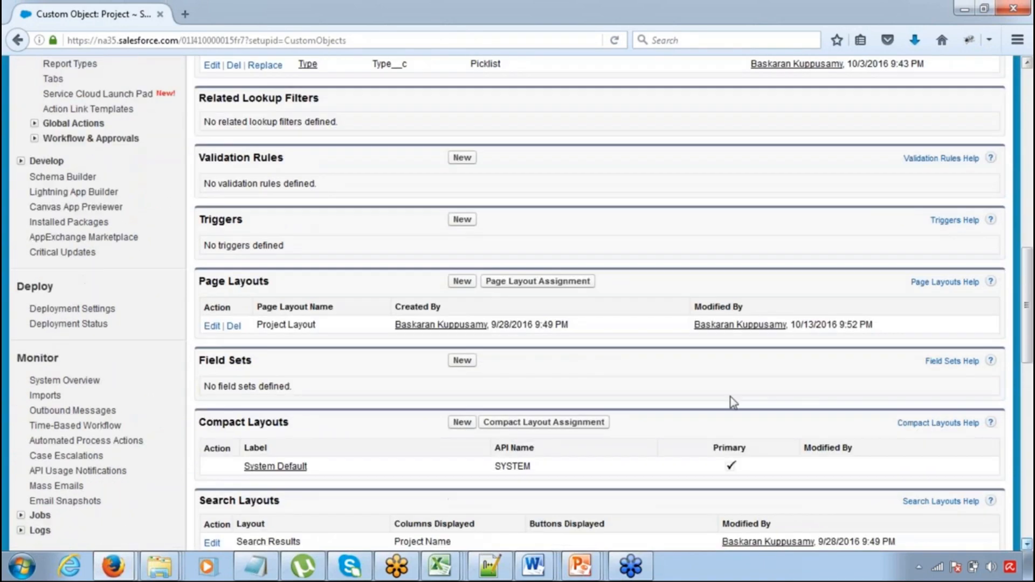
{"action": "left_click", "coordinate": [211, 326]}
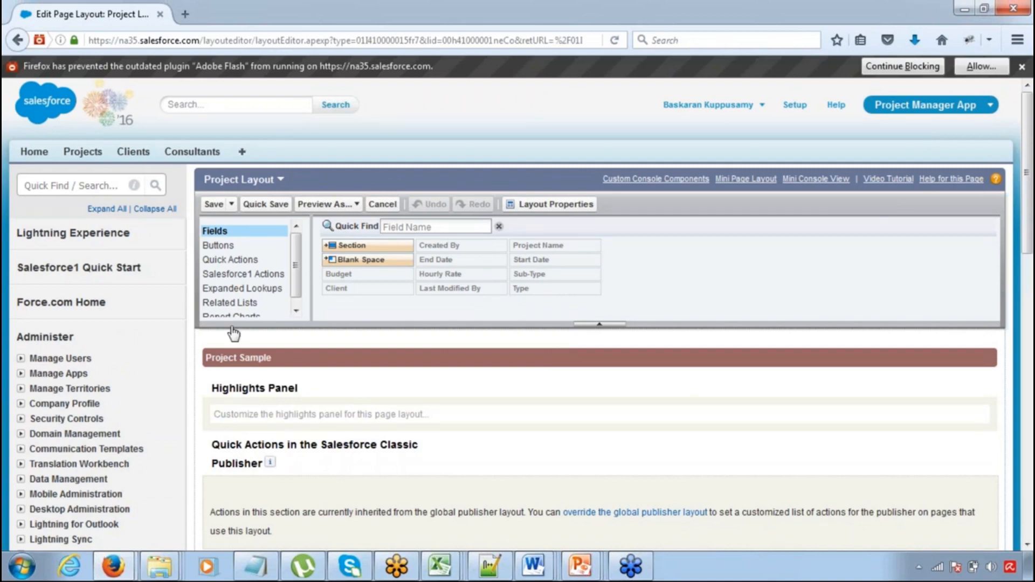
Dismiss the blocked Adobe Flash plugin notice and go to the Information section of the Project layout.
{"action": "scroll", "coordinate": [1030, 539], "scroll_direction": "down", "scroll_amount": 3}
{"action": "left_click", "coordinate": [1027, 545]}
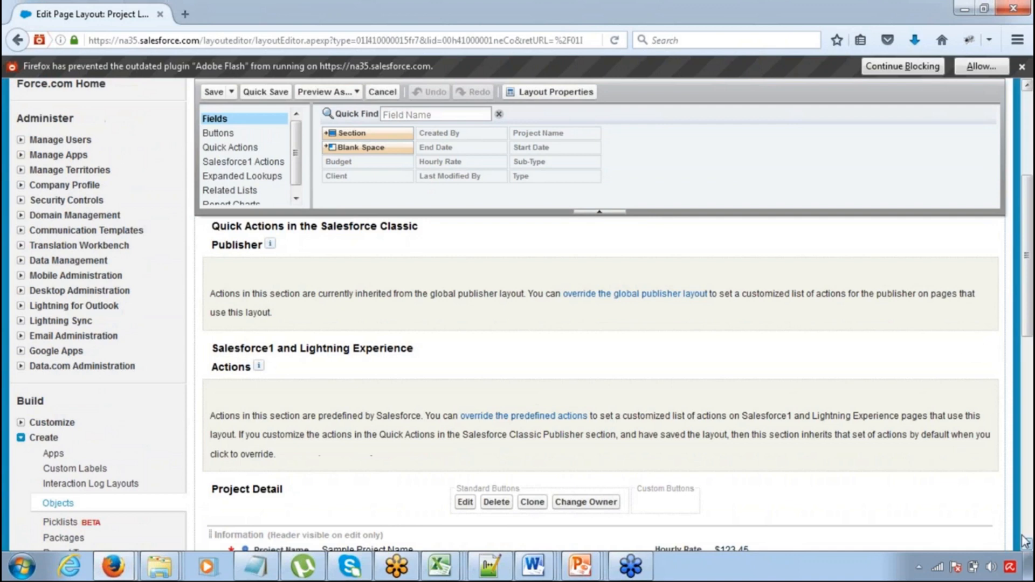
{"action": "left_click", "coordinate": [1022, 68]}
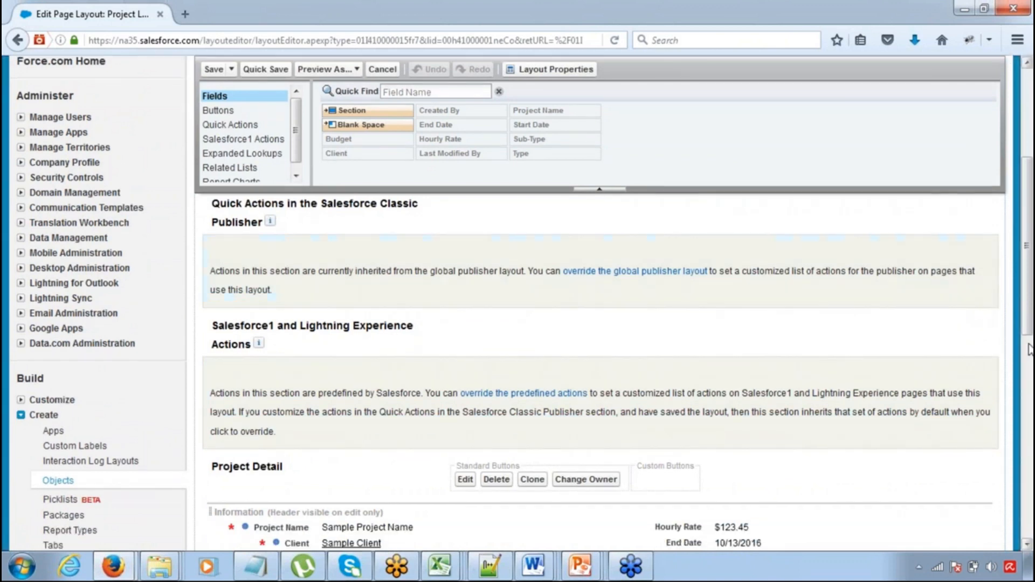
{"action": "scroll", "coordinate": [1030, 372], "scroll_direction": "down", "scroll_amount": 2}
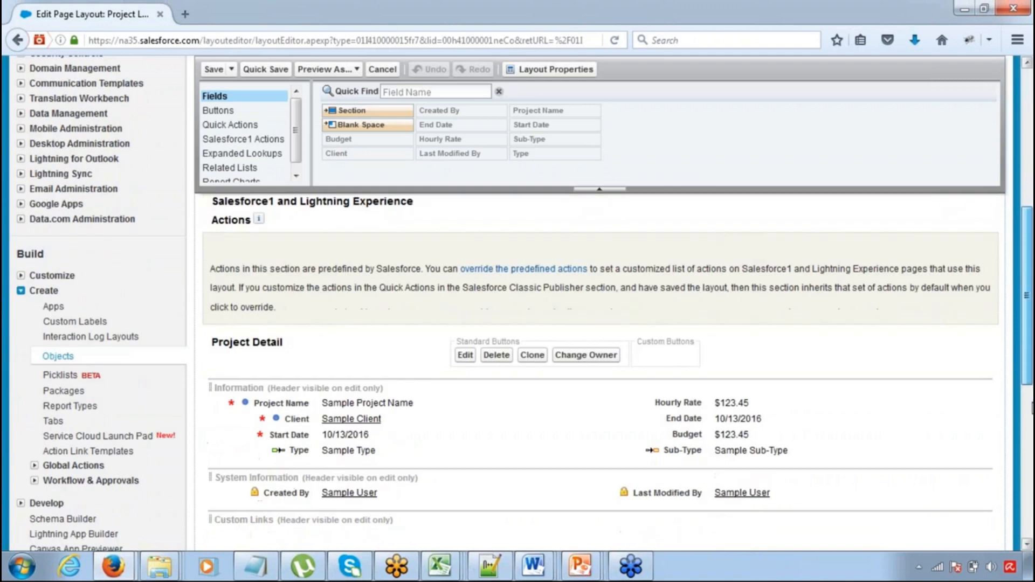
{"action": "scroll", "coordinate": [1029, 407], "scroll_direction": "down", "scroll_amount": 2}
{"action": "left_click_drag", "start_coordinate": [1027, 343], "coordinate": [1028, 415]}
{"action": "scroll", "coordinate": [980, 374], "scroll_direction": "up", "scroll_amount": 3}
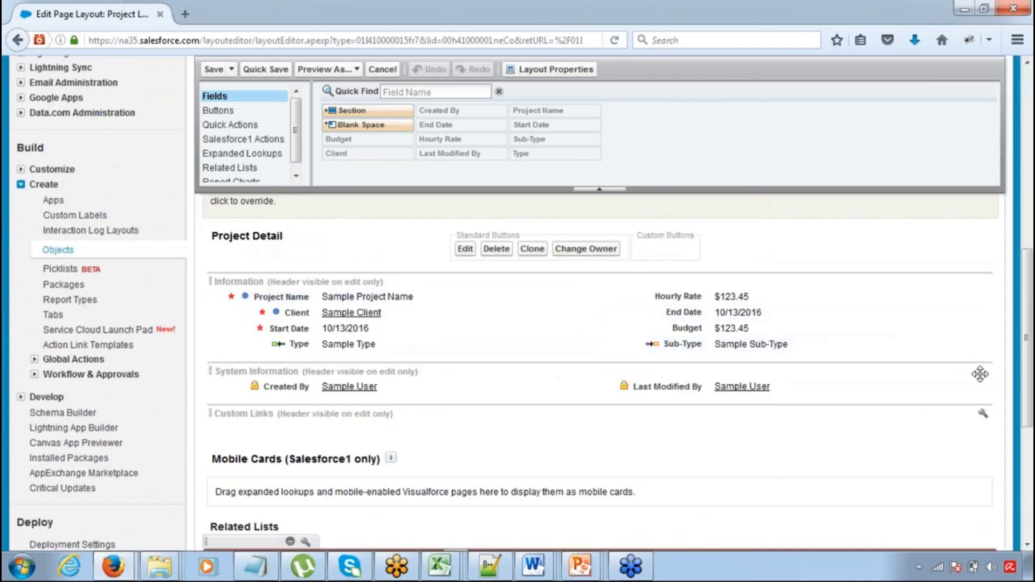
Add the Notes & Attachments, Files and Related Content related lists below Assignments on the Project layout.
{"action": "left_click_drag", "start_coordinate": [1030, 359], "coordinate": [1033, 436]}
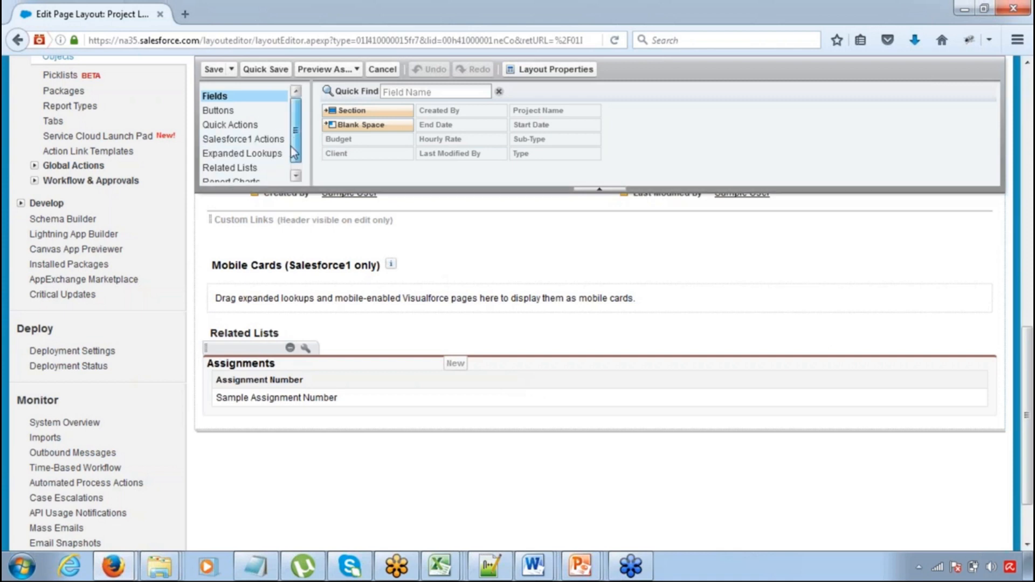
{"action": "left_click", "coordinate": [234, 168]}
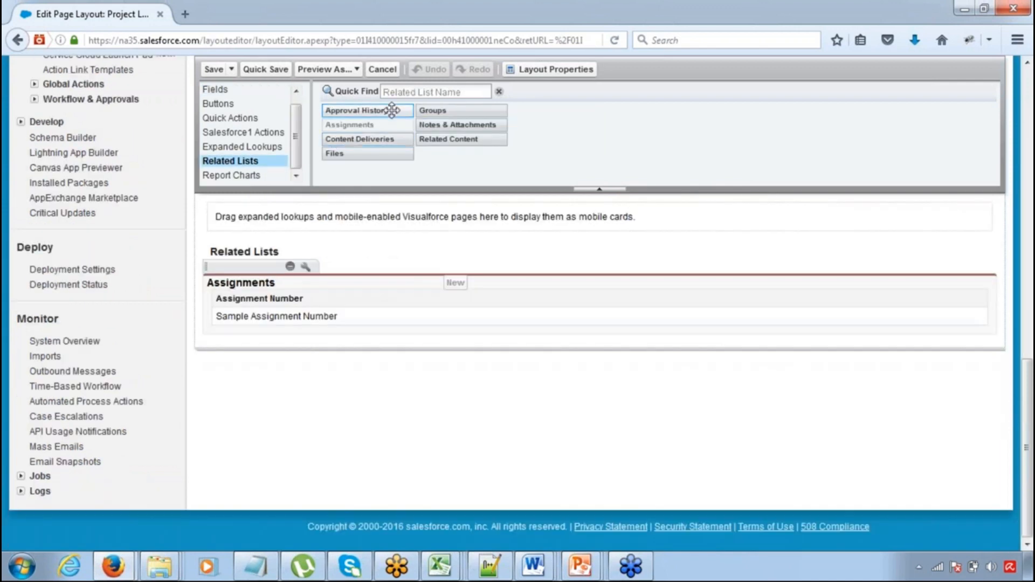
{"action": "left_click_drag", "start_coordinate": [391, 110], "coordinate": [375, 387]}
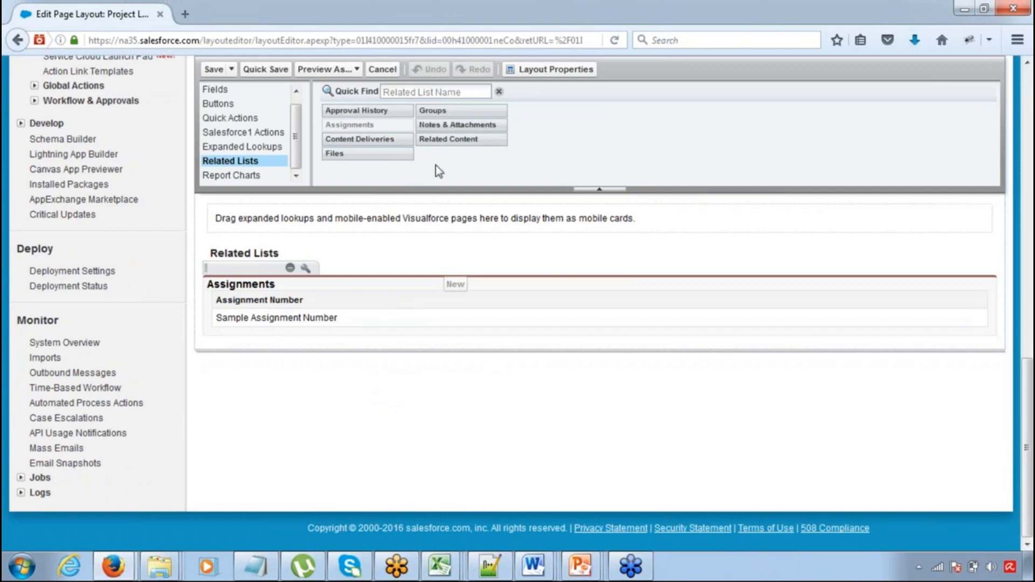
{"action": "left_click_drag", "start_coordinate": [443, 126], "coordinate": [439, 360]}
{"action": "left_click_drag", "start_coordinate": [452, 125], "coordinate": [438, 338]}
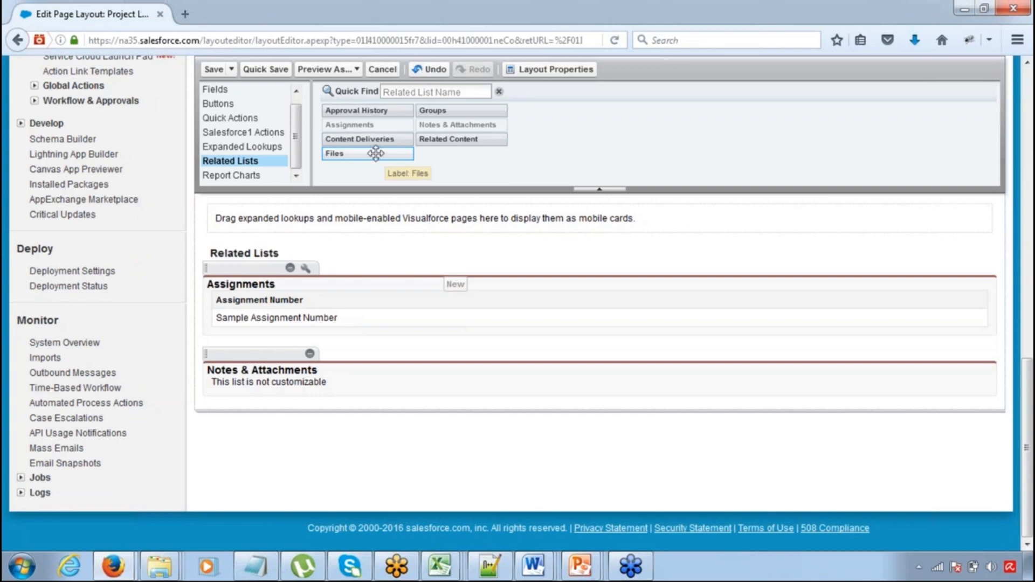
{"action": "left_click_drag", "start_coordinate": [376, 153], "coordinate": [399, 416]}
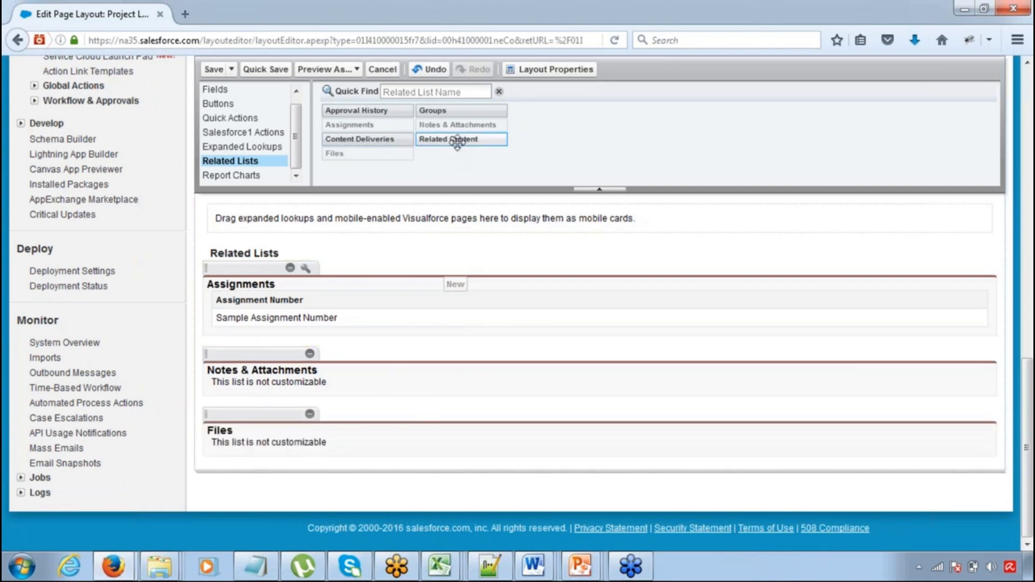
{"action": "left_click_drag", "start_coordinate": [460, 142], "coordinate": [447, 462]}
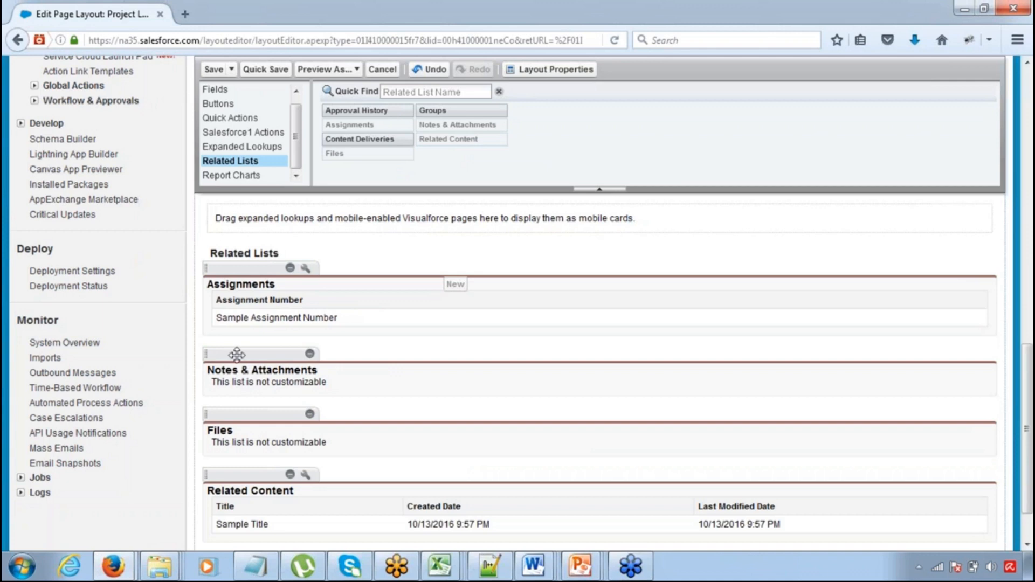
Reorder the related lists by moving Notes & Attachments below Files and finally above Assignments.
{"action": "left_click_drag", "start_coordinate": [233, 376], "coordinate": [241, 343]}
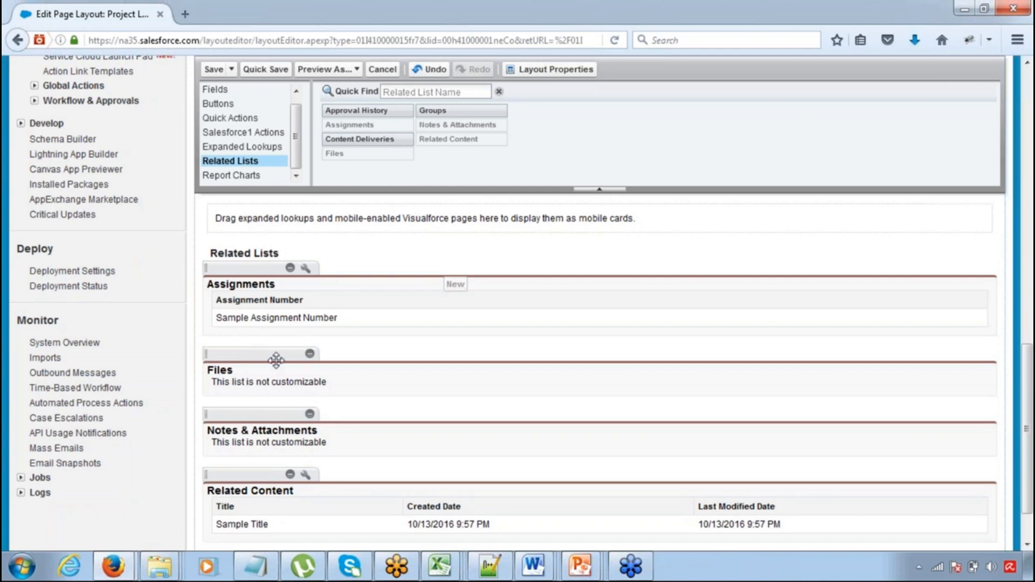
{"action": "left_click_drag", "start_coordinate": [260, 426], "coordinate": [261, 267]}
{"action": "left_click_drag", "start_coordinate": [236, 417], "coordinate": [244, 359]}
{"action": "left_click_drag", "start_coordinate": [246, 415], "coordinate": [257, 274]}
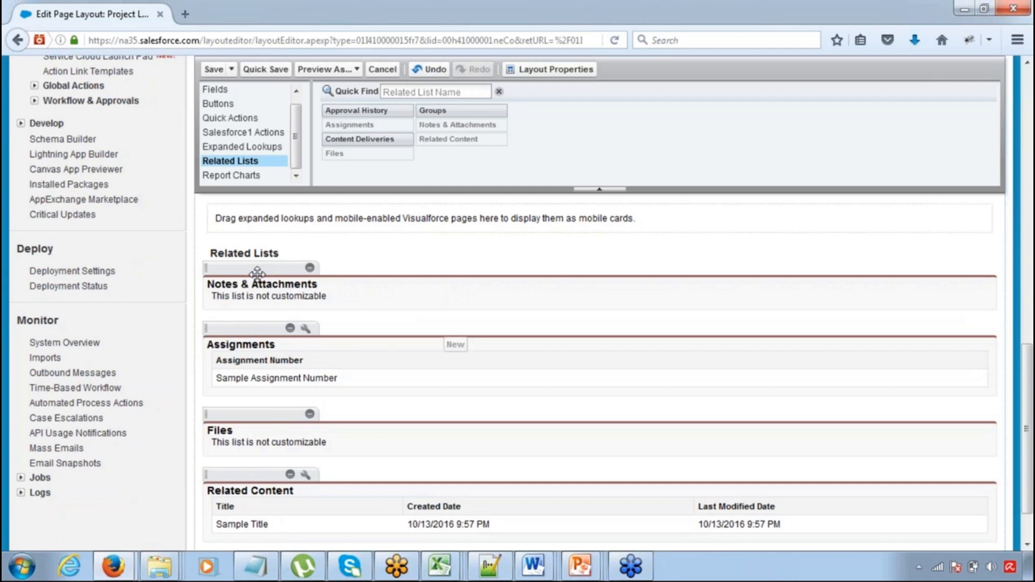
Remove the Notes & Attachments, Files and Related Content related lists from the layout.
{"action": "left_click", "coordinate": [310, 269]}
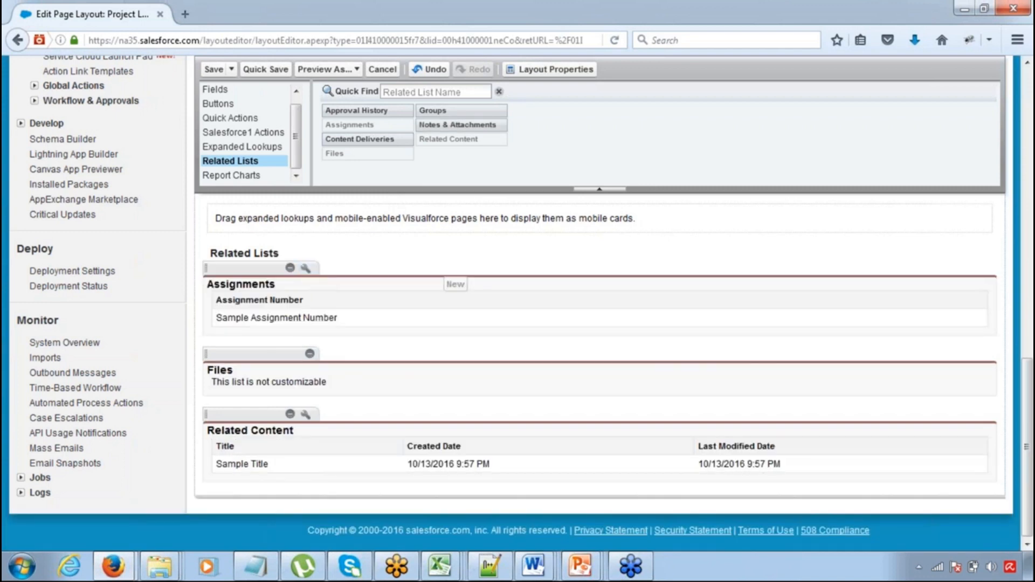
{"action": "left_click", "coordinate": [310, 354]}
{"action": "left_click", "coordinate": [308, 355]}
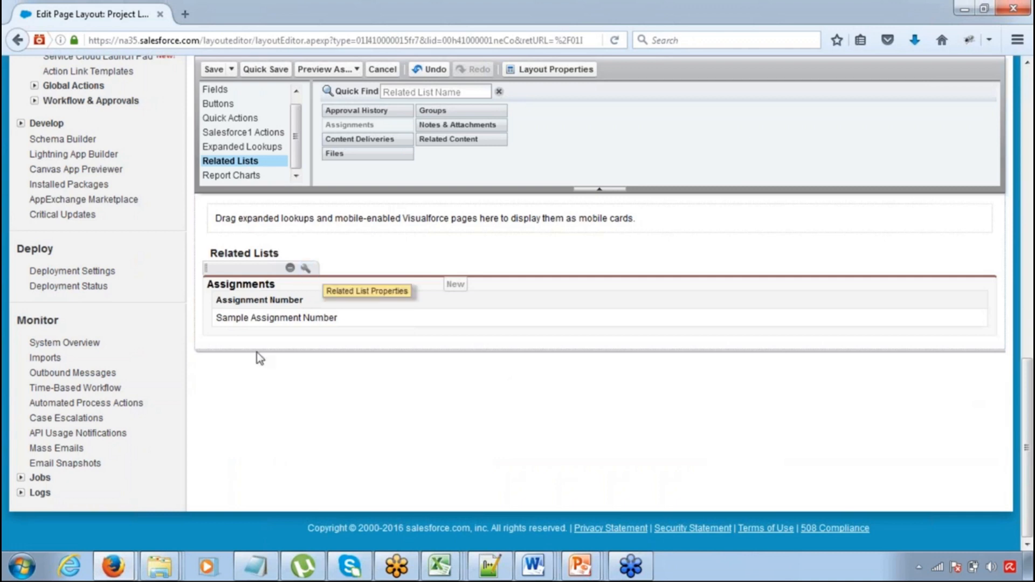
In the Assignments related list properties, add Duration, Total Spend, Start Date and Subject to the displayed columns.
{"action": "left_click_drag", "start_coordinate": [226, 299], "coordinate": [313, 310]}
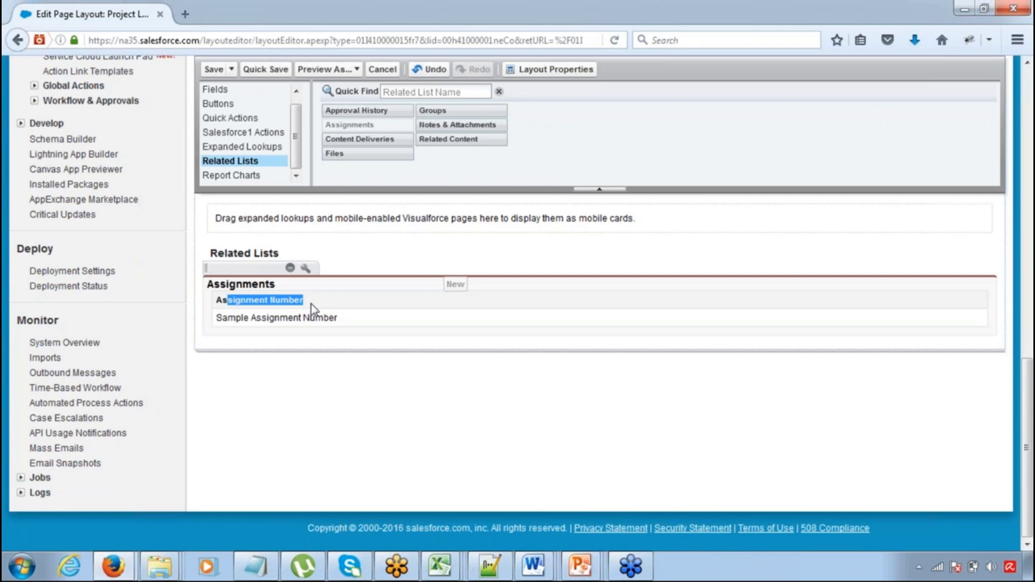
{"action": "left_click", "coordinate": [297, 367]}
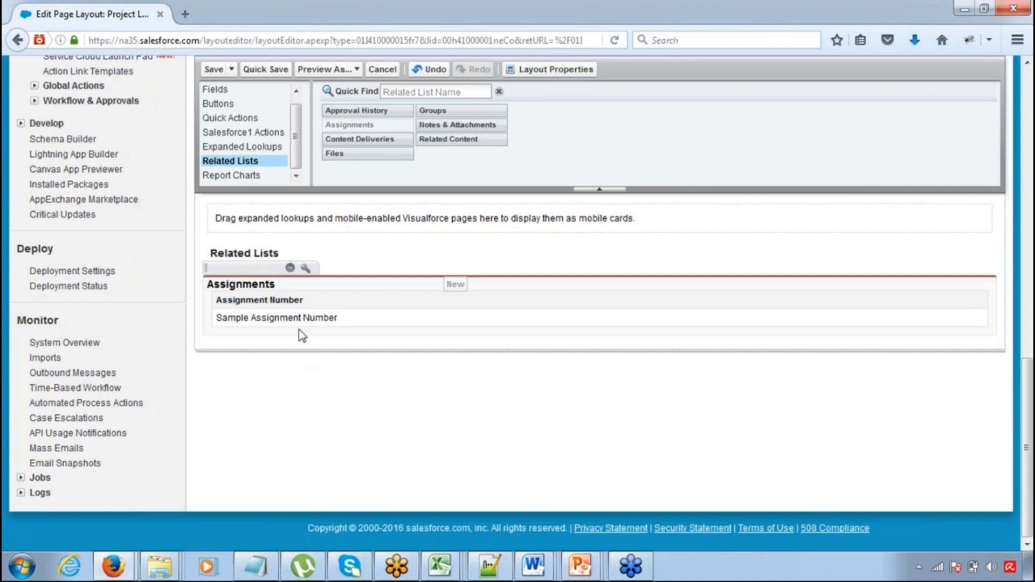
{"action": "left_click", "coordinate": [305, 269]}
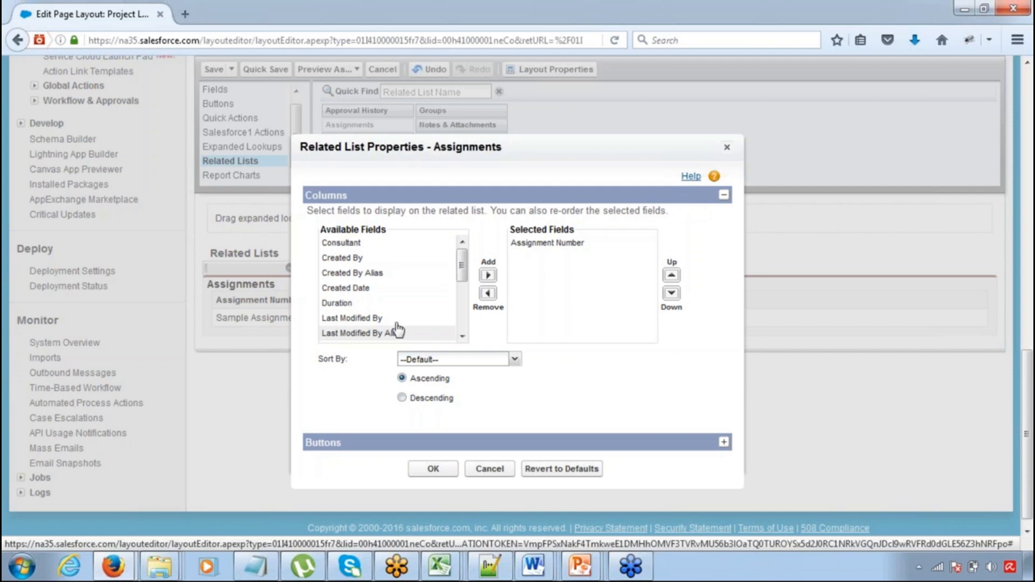
{"action": "mouse_move", "coordinate": [464, 280]}
{"action": "left_mouse_down"}
{"action": "mouse_move", "coordinate": [463, 326]}
{"action": "mouse_move", "coordinate": [463, 261]}
{"action": "left_mouse_up"}
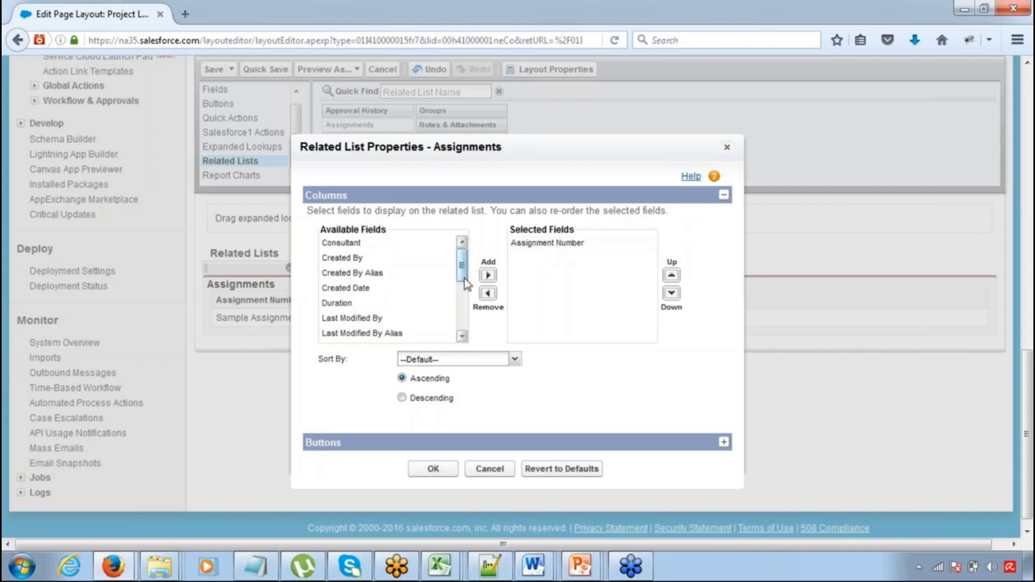
{"action": "left_click", "coordinate": [397, 302]}
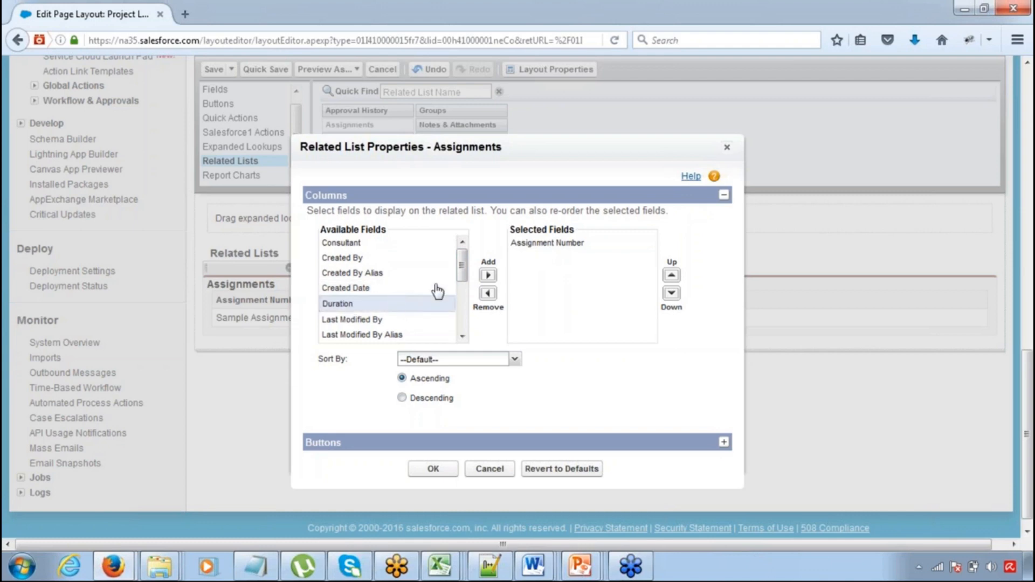
{"action": "left_click", "coordinate": [488, 276]}
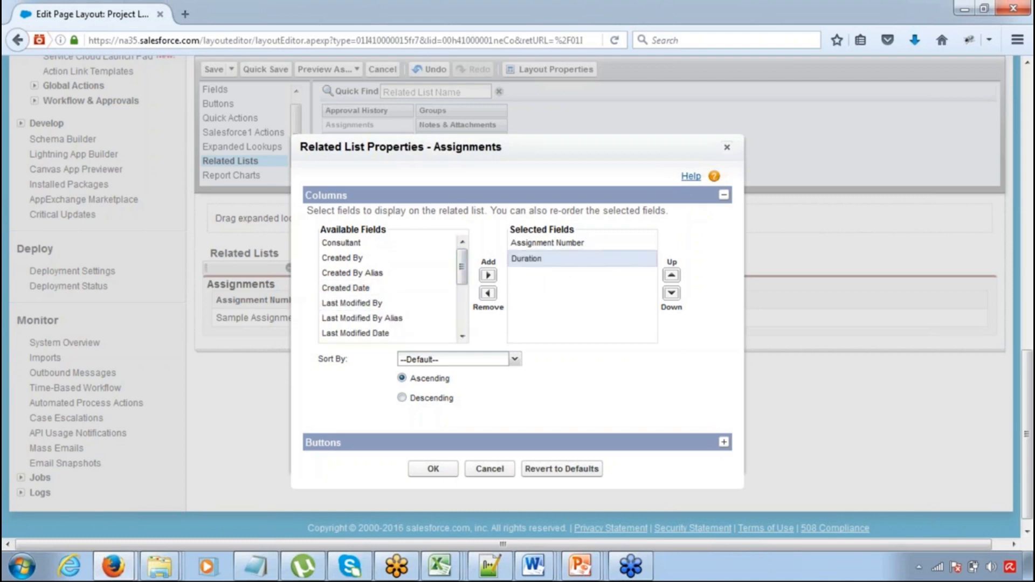
{"action": "left_click_drag", "start_coordinate": [462, 269], "coordinate": [461, 321]}
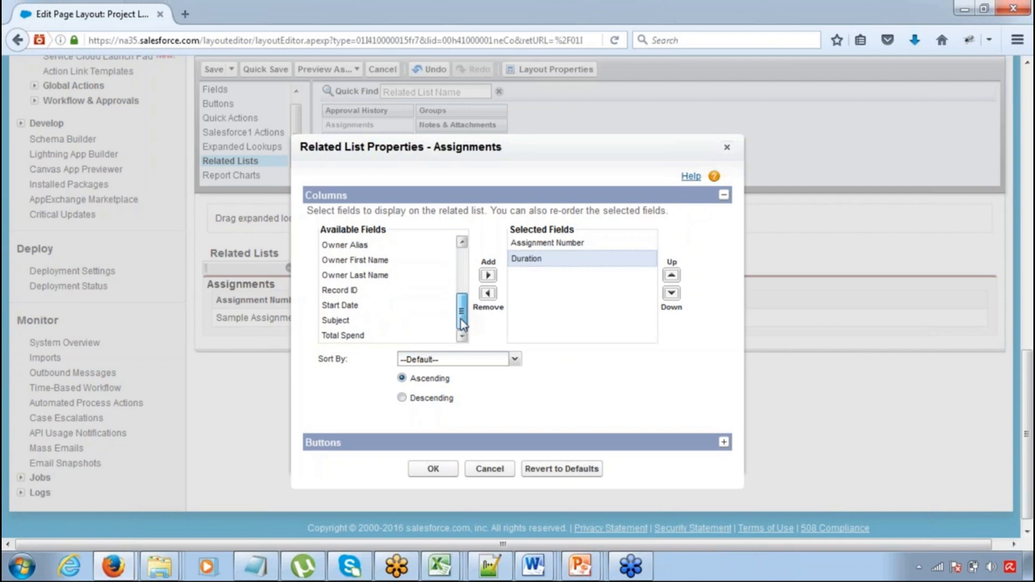
{"action": "left_click", "coordinate": [382, 336]}
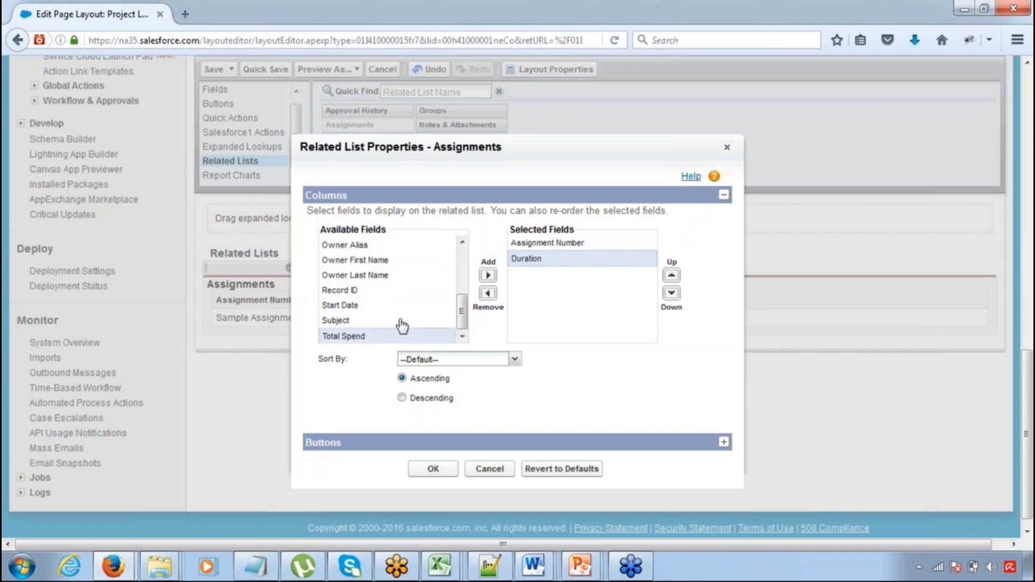
{"action": "left_click", "coordinate": [488, 276]}
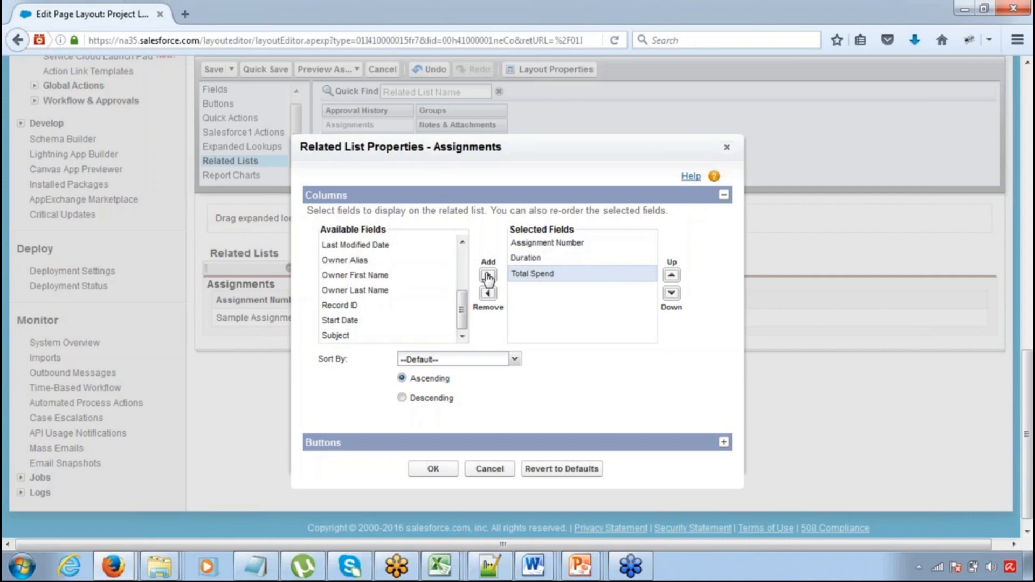
{"action": "left_click", "coordinate": [407, 322]}
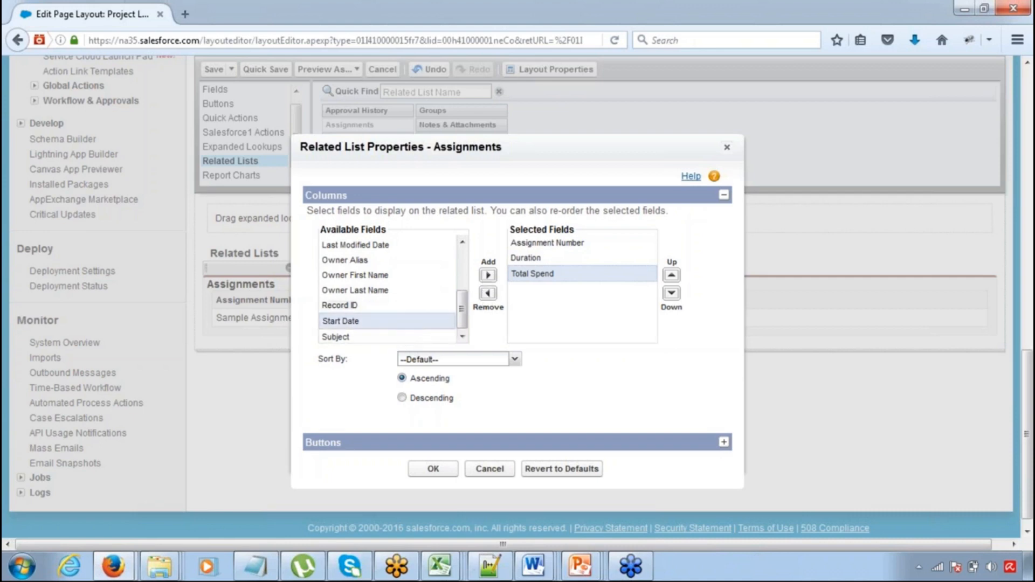
{"action": "left_click", "coordinate": [488, 276]}
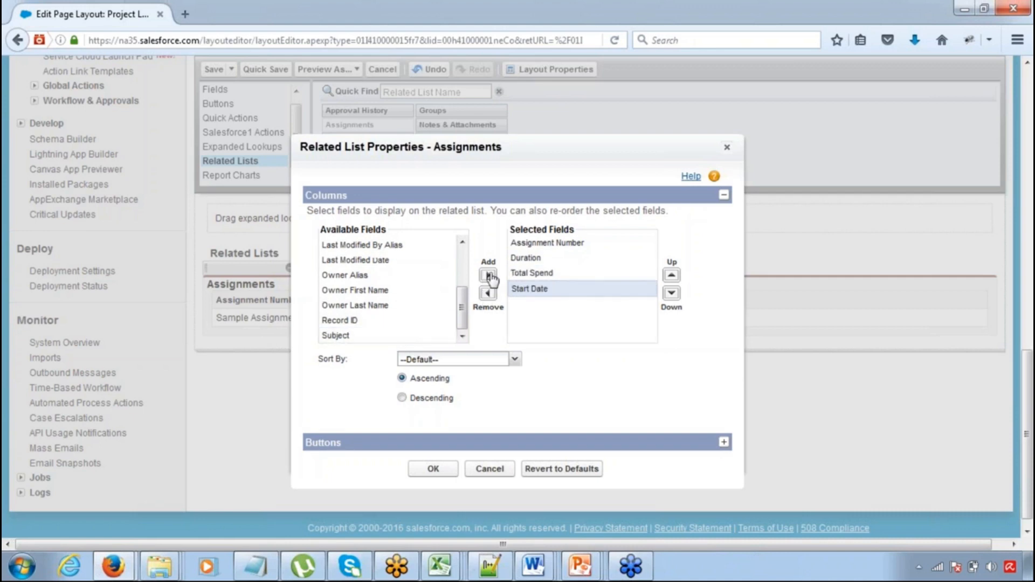
{"action": "left_click", "coordinate": [415, 338]}
{"action": "left_click", "coordinate": [488, 276]}
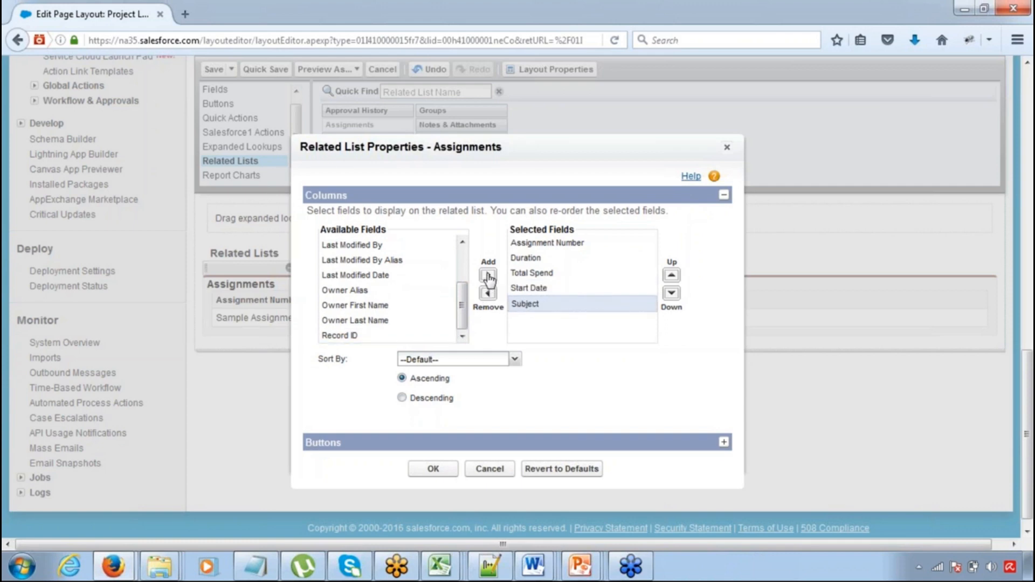
Place the Start Date column directly after Assignment Number, sort the list by Start Date, and apply the related list properties.
{"action": "left_click", "coordinate": [542, 289]}
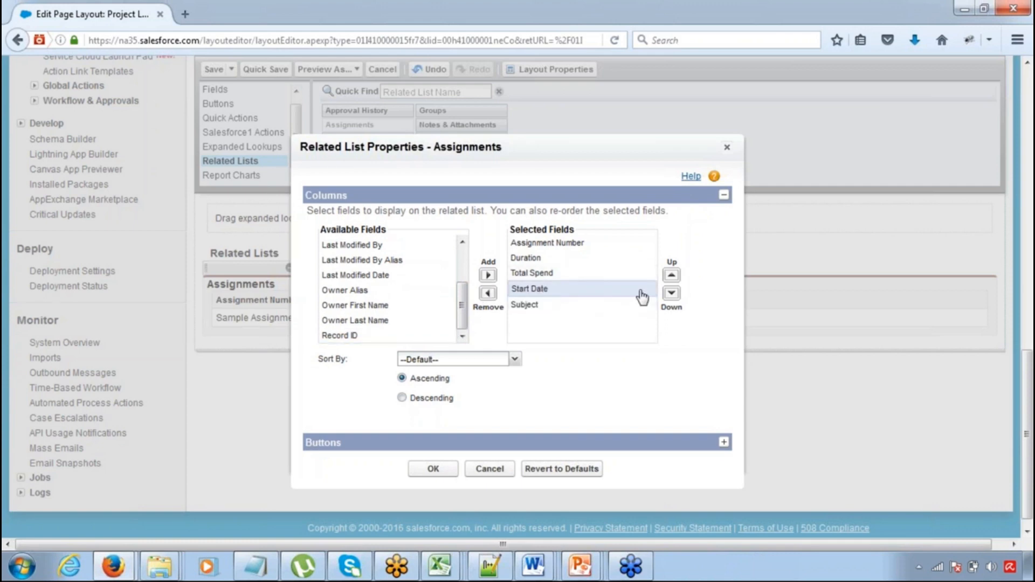
{"action": "left_click", "coordinate": [671, 276]}
{"action": "left_click", "coordinate": [671, 277]}
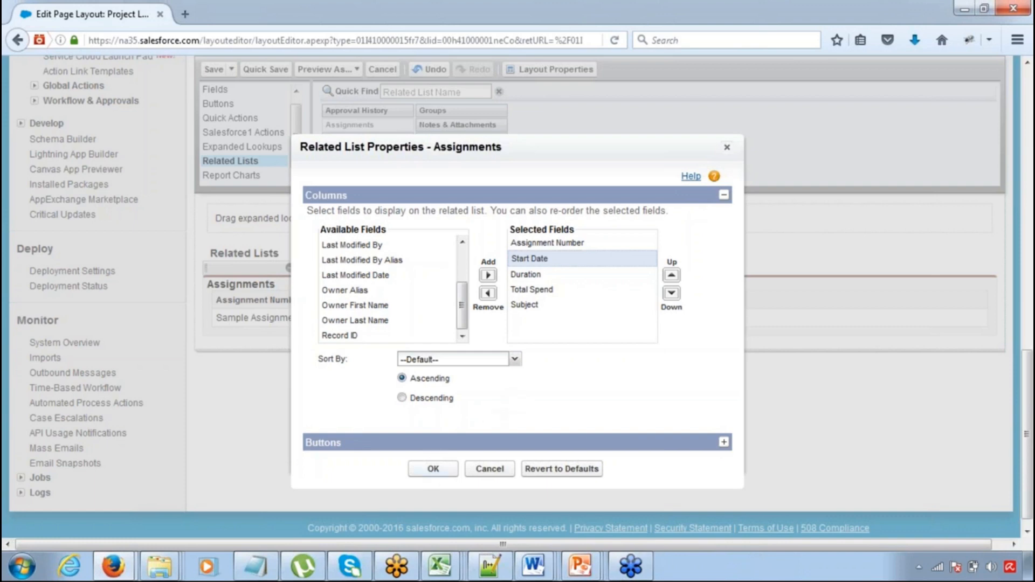
{"action": "left_click", "coordinate": [479, 360]}
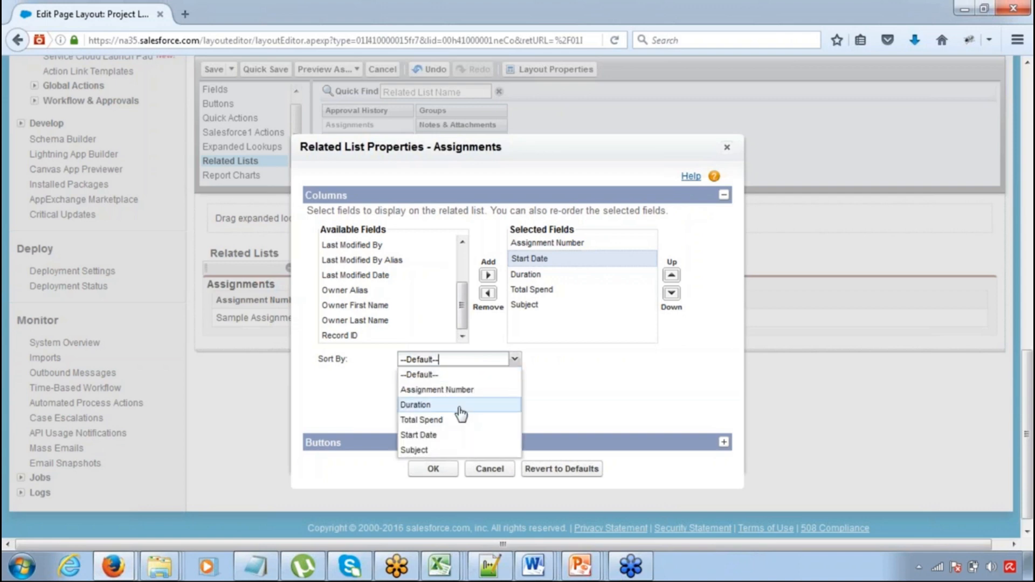
{"action": "left_click", "coordinate": [454, 435]}
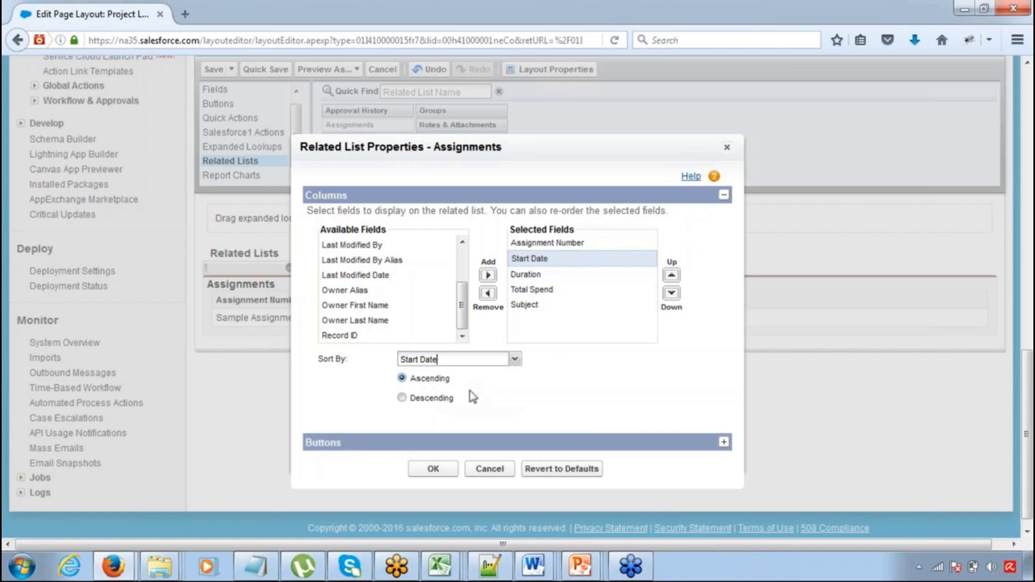
{"action": "left_click", "coordinate": [434, 470]}
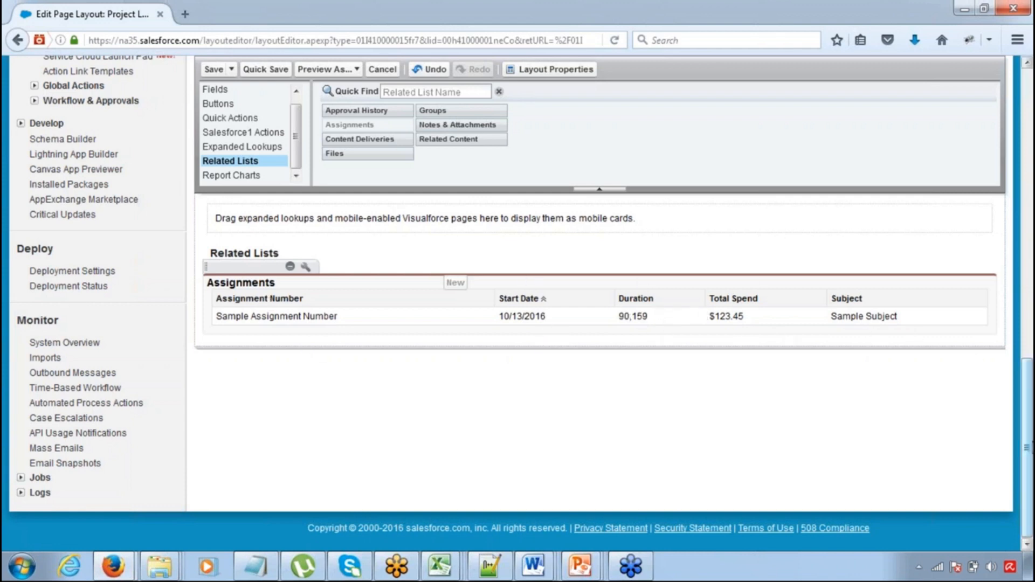
Save the Project layout, overwriting users' personal related list customizations.
{"action": "left_click_drag", "start_coordinate": [1026, 388], "coordinate": [1022, 264]}
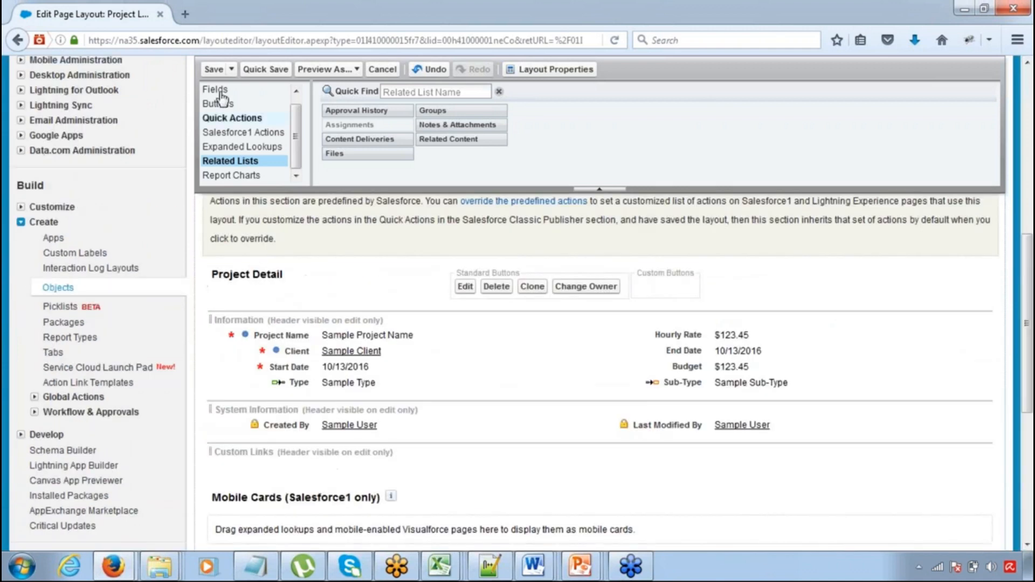
{"action": "left_click", "coordinate": [213, 70]}
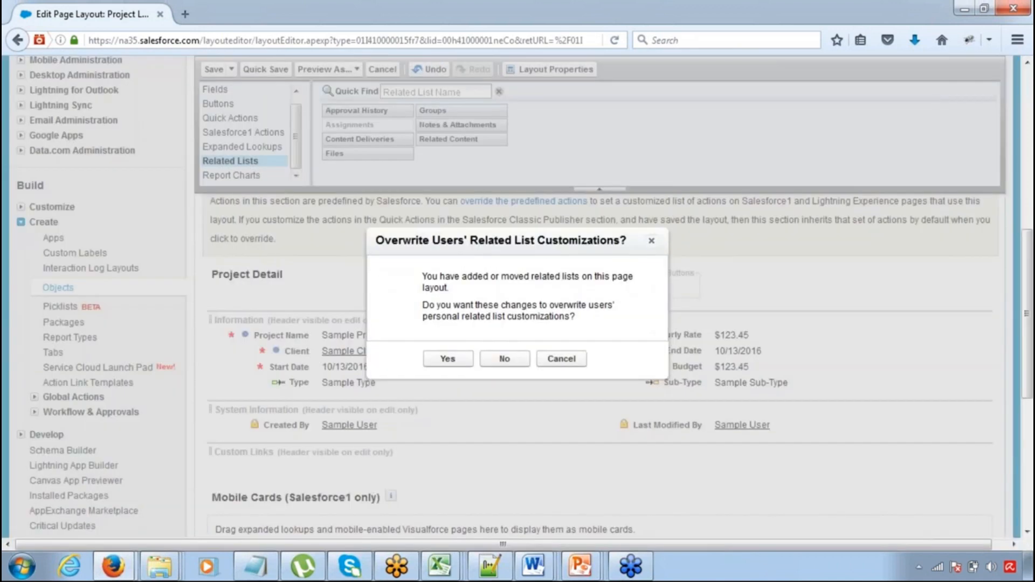
{"action": "left_click", "coordinate": [447, 359]}
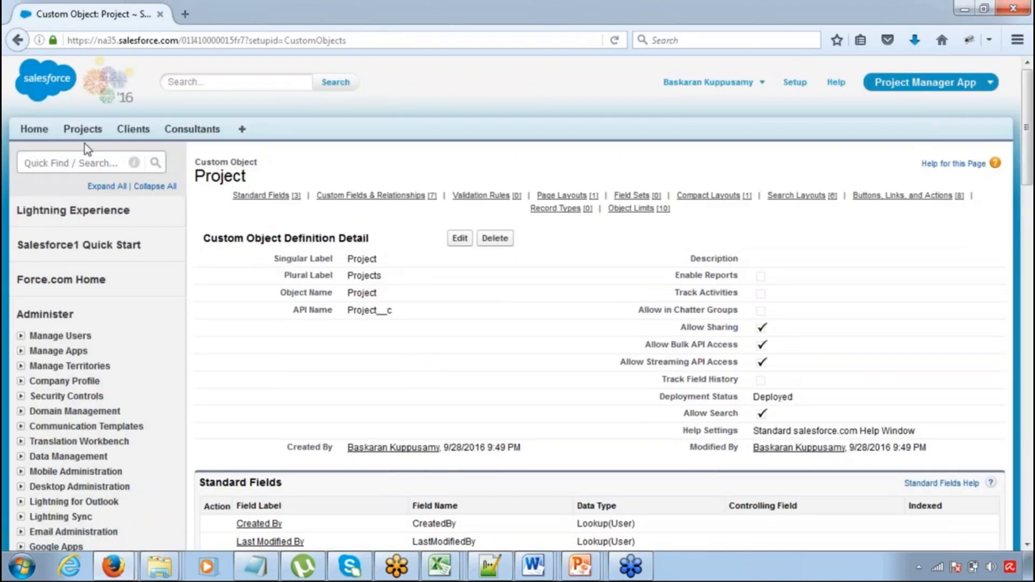
Open the Project 1 record from the Projects home to view its Assignments related list.
{"action": "left_click", "coordinate": [84, 134]}
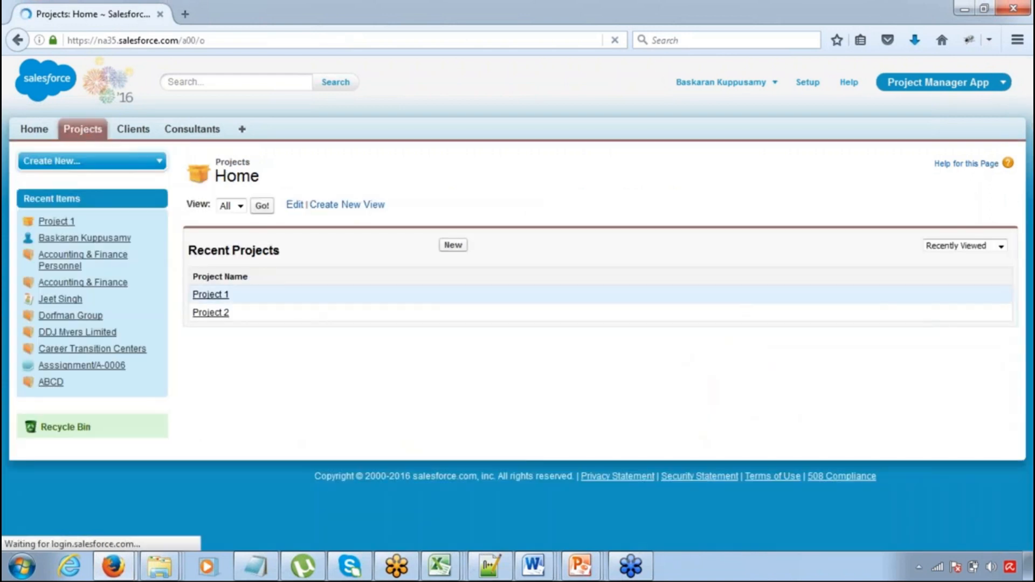
{"action": "left_click", "coordinate": [210, 295]}
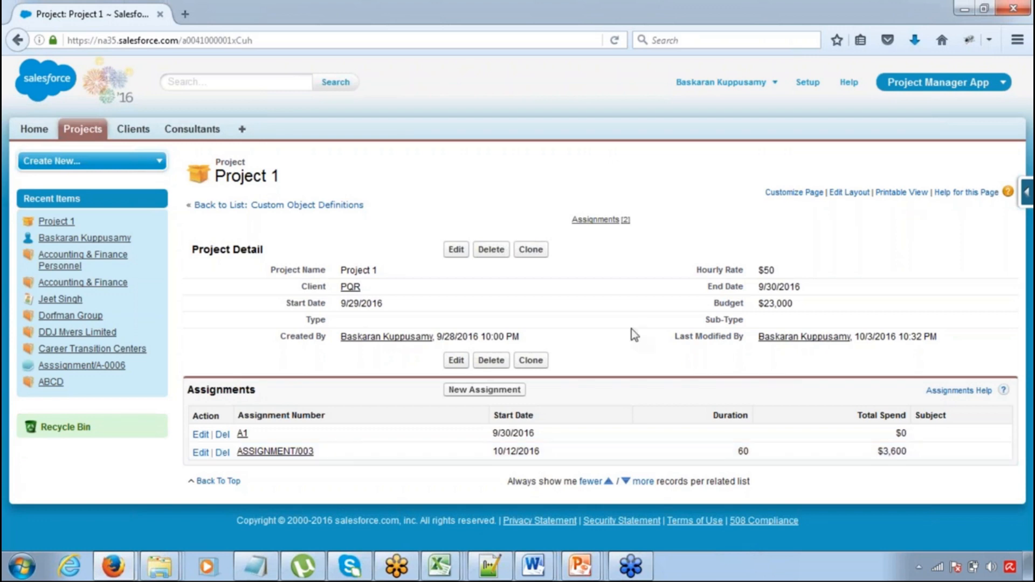
In Notepad, insert blank lines and write the heading "Creating a Page", then switch back to the Project 1 record in Firefox.
{"action": "left_click", "coordinate": [263, 574]}
{"action": "left_click", "coordinate": [398, 172]}
{"action": "key", "text": "Return"}
{"action": "key", "text": "Return"}
{"action": "key", "text": "Return"}
{"action": "key", "text": "Return"}
{"action": "key", "text": "Return"}
{"action": "key", "text": "Return"}
{"action": "key", "text": "Return"}
{"action": "key", "text": "Return"}
{"action": "key", "text": "Return"}
{"action": "key", "text": "Return"}
{"action": "key", "text": "Return"}
{"action": "key", "text": "Return"}
{"action": "key", "text": "Return"}
{"action": "key", "text": "Return"}
{"action": "key", "text": "Return"}
{"action": "key", "text": "Return"}
{"action": "key", "text": "Return"}
{"action": "key", "text": "Return"}
{"action": "key", "text": "Return"}
{"action": "key", "text": "Return"}
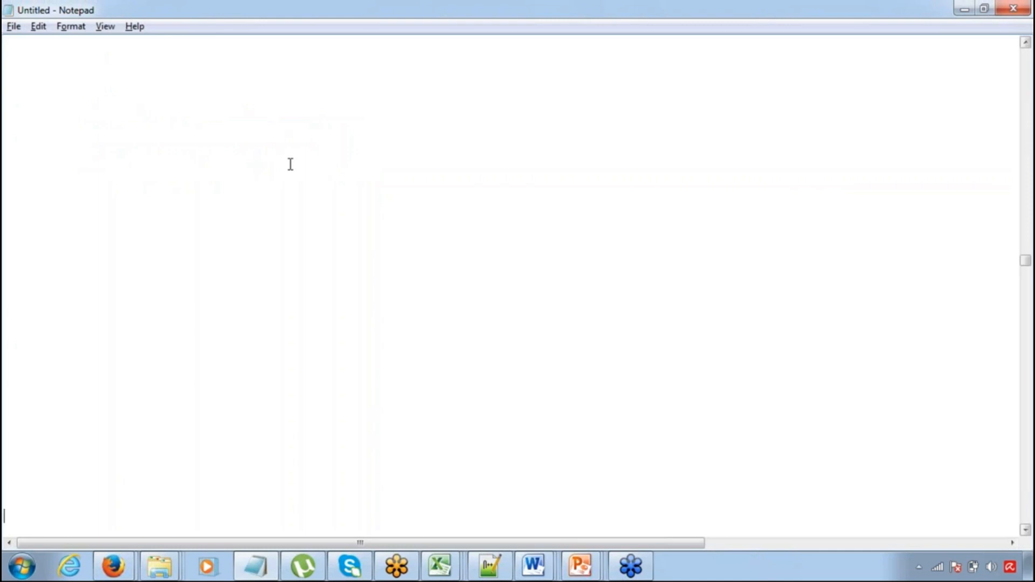
{"action": "left_click", "coordinate": [52, 53]}
{"action": "type", "text": "Creating a"}
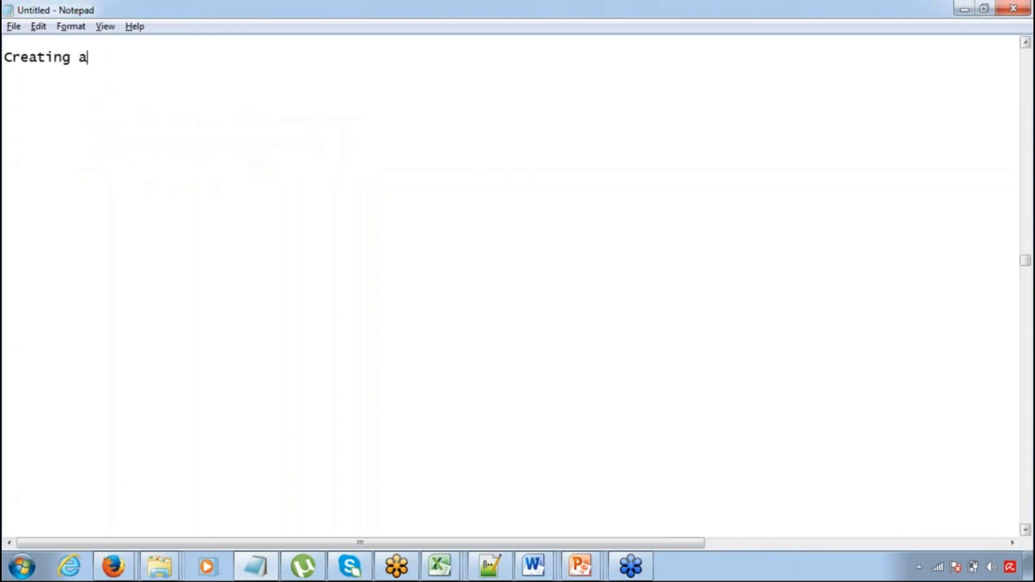
{"action": "type", "text": " Page"}
{"action": "left_click", "coordinate": [113, 566]}
{"action": "left_click", "coordinate": [231, 513]}
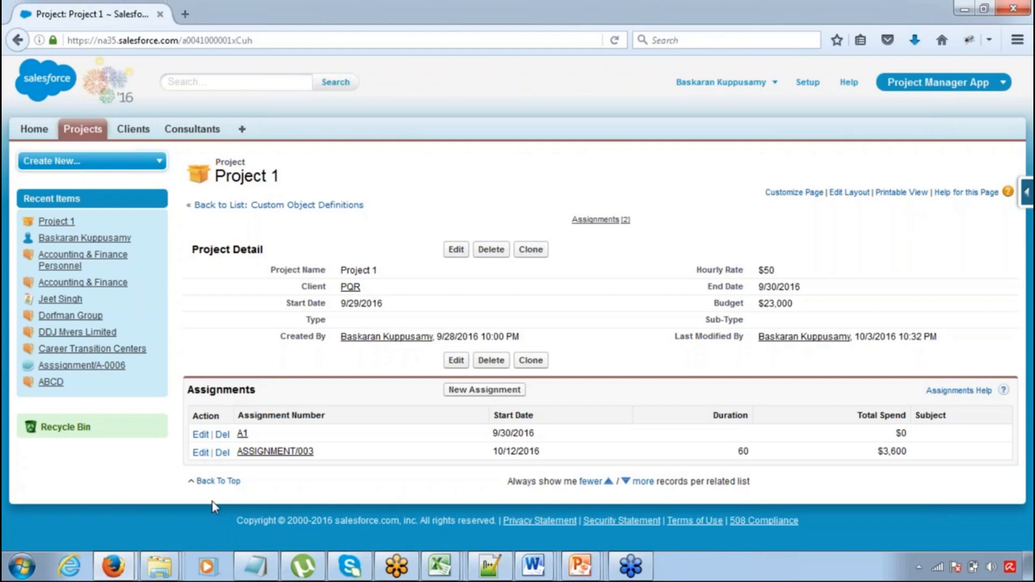
From Setup, open the definition of the Project custom object.
{"action": "mouse_move", "coordinate": [106, 571]}
{"action": "left_click", "coordinate": [808, 84]}
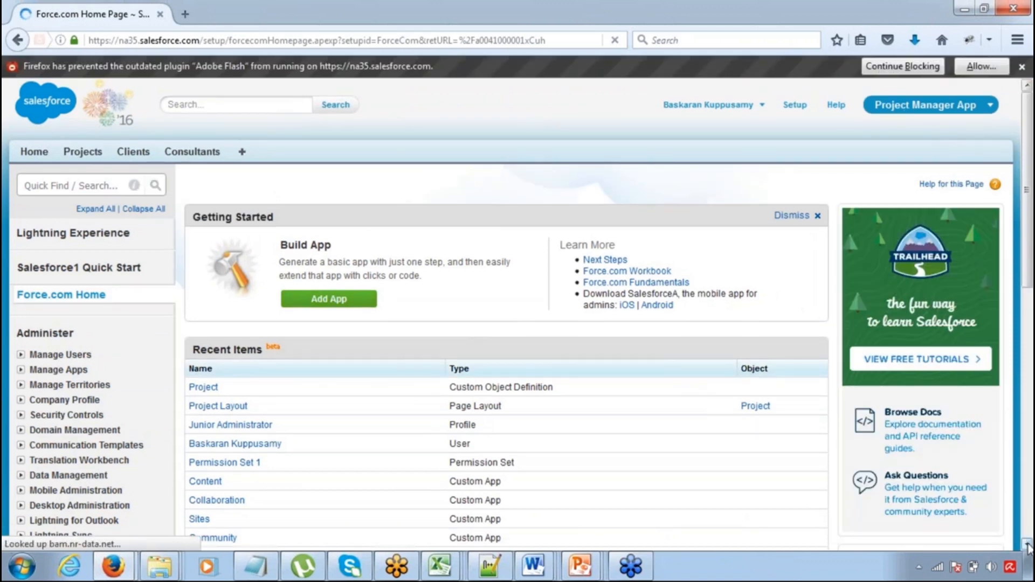
{"action": "left_click", "coordinate": [1028, 546]}
{"action": "left_click", "coordinate": [1028, 545]}
{"action": "left_click", "coordinate": [1027, 546]}
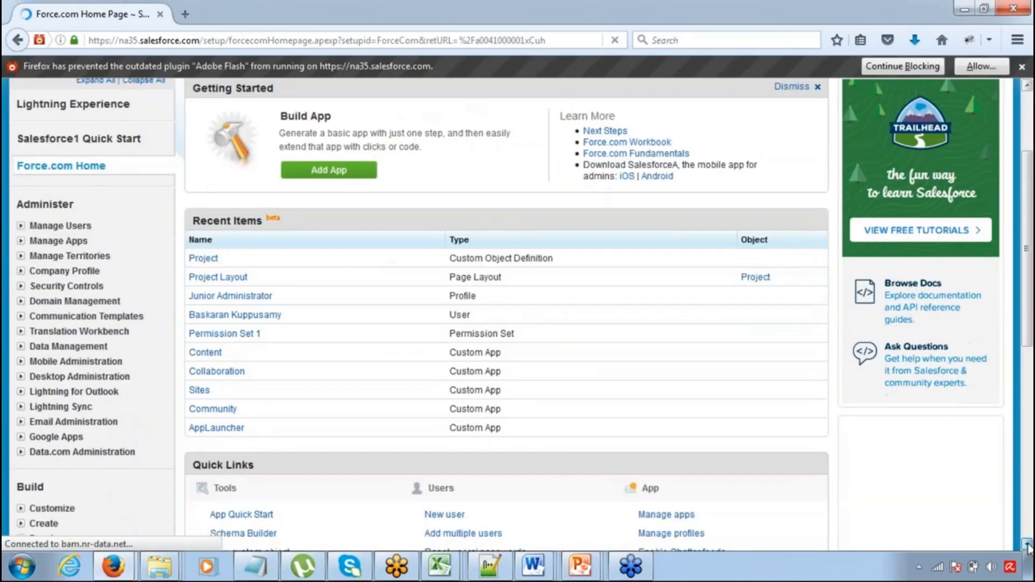
{"action": "left_click", "coordinate": [1027, 546]}
{"action": "scroll", "coordinate": [980, 360], "scroll_direction": "down", "scroll_amount": 5}
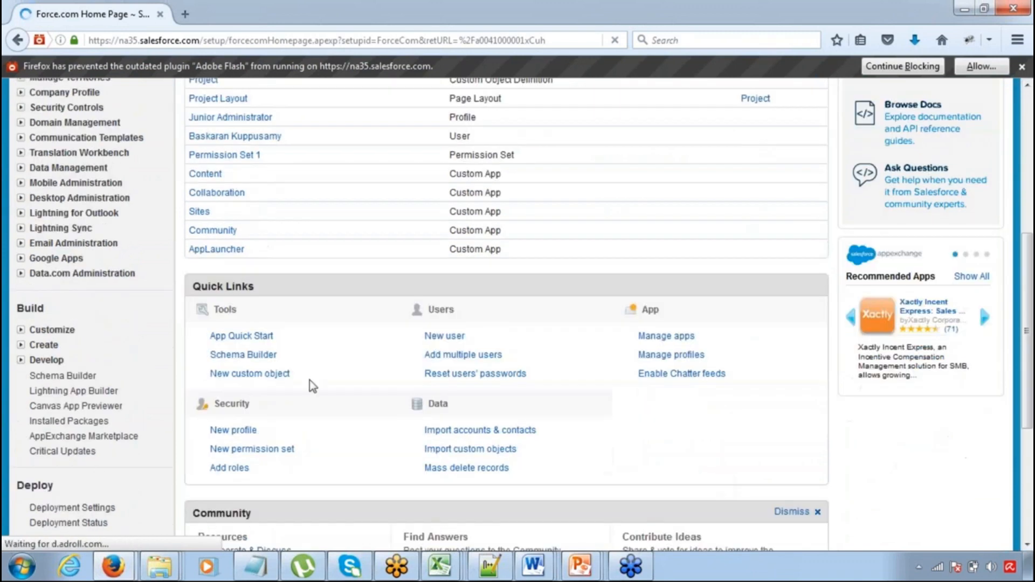
{"action": "left_click", "coordinate": [22, 345]}
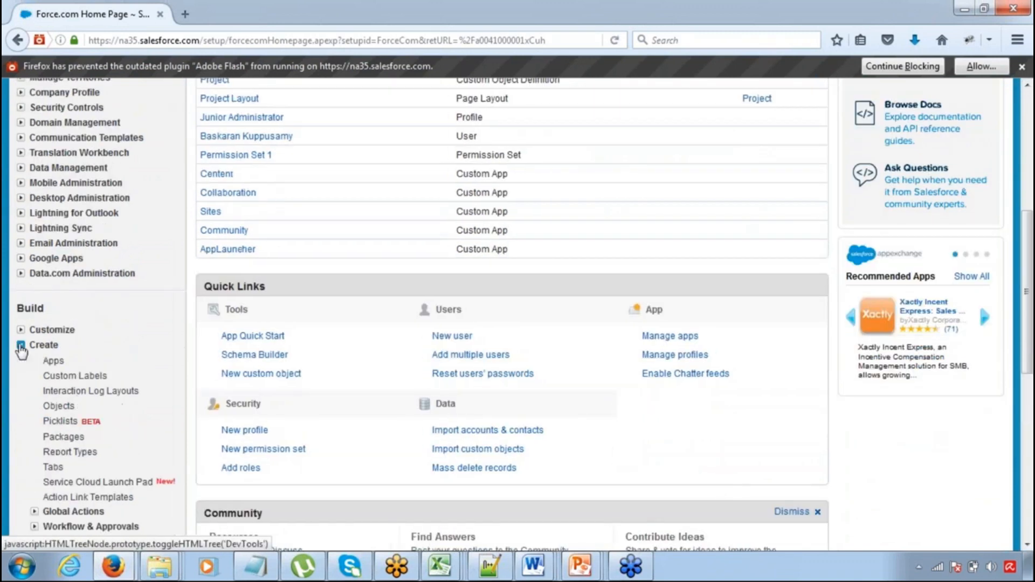
{"action": "left_click", "coordinate": [61, 407]}
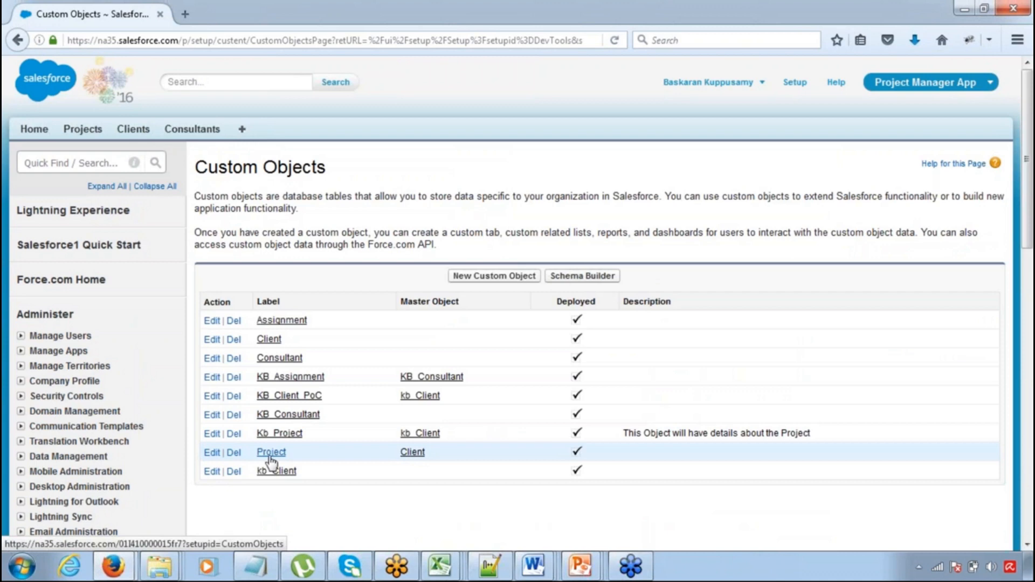
{"action": "left_click", "coordinate": [270, 455]}
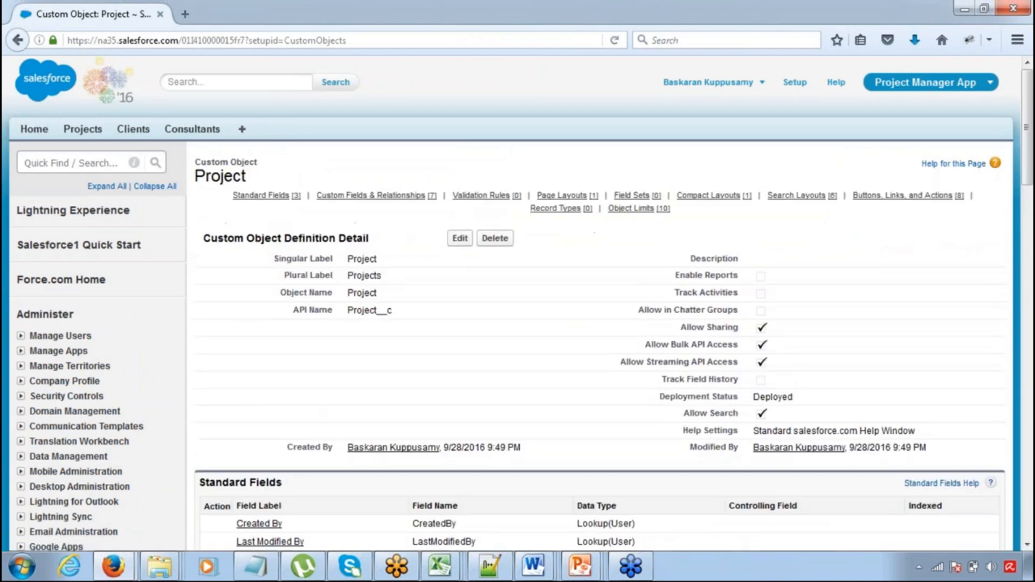
Create a new page layout for the Project object named Page 1, cloned from the existing Project Layout.
{"action": "left_click", "coordinate": [1028, 545]}
{"action": "scroll", "coordinate": [1027, 545], "scroll_direction": "down", "scroll_amount": 8}
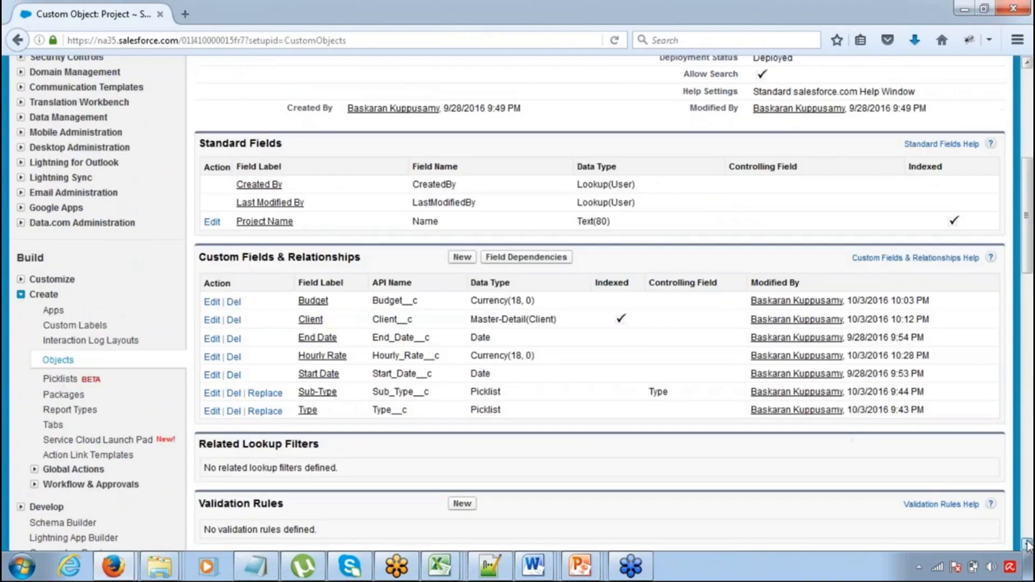
{"action": "left_click", "coordinate": [1027, 545]}
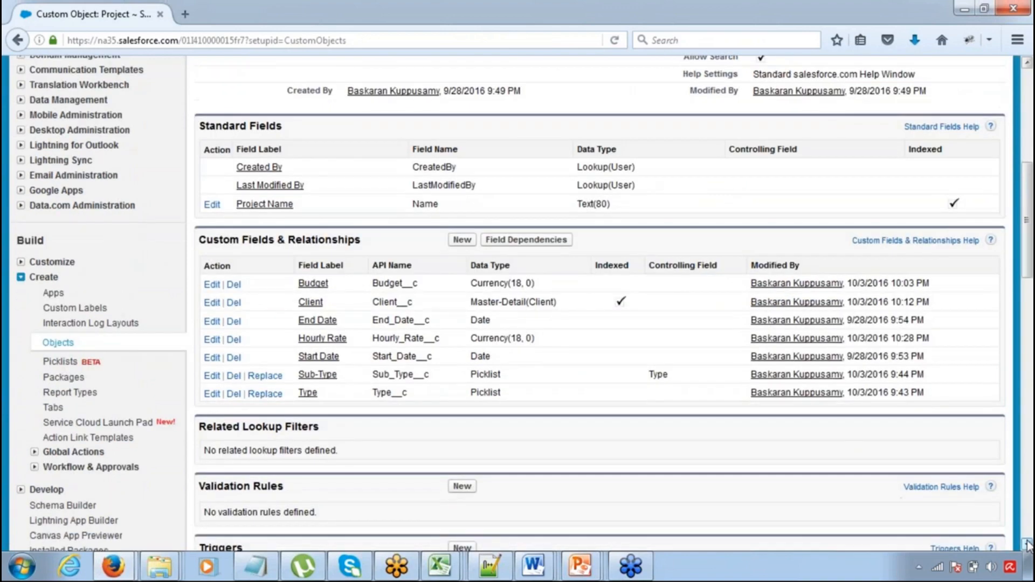
{"action": "scroll", "coordinate": [1027, 545], "scroll_direction": "down", "scroll_amount": 10}
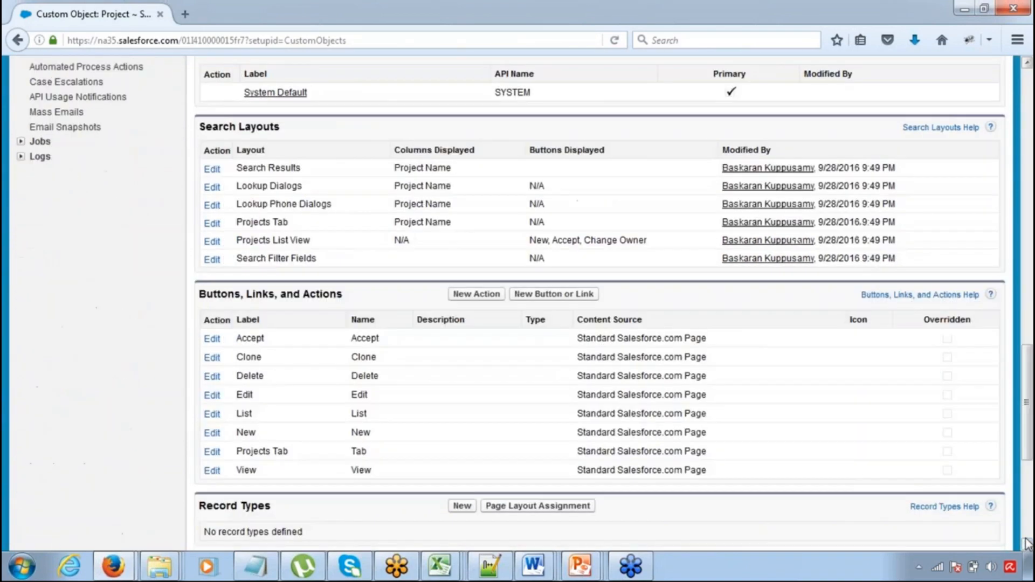
{"action": "left_click_drag", "start_coordinate": [1027, 456], "coordinate": [1026, 323]}
{"action": "scroll", "coordinate": [1030, 356], "scroll_direction": "up", "scroll_amount": 3}
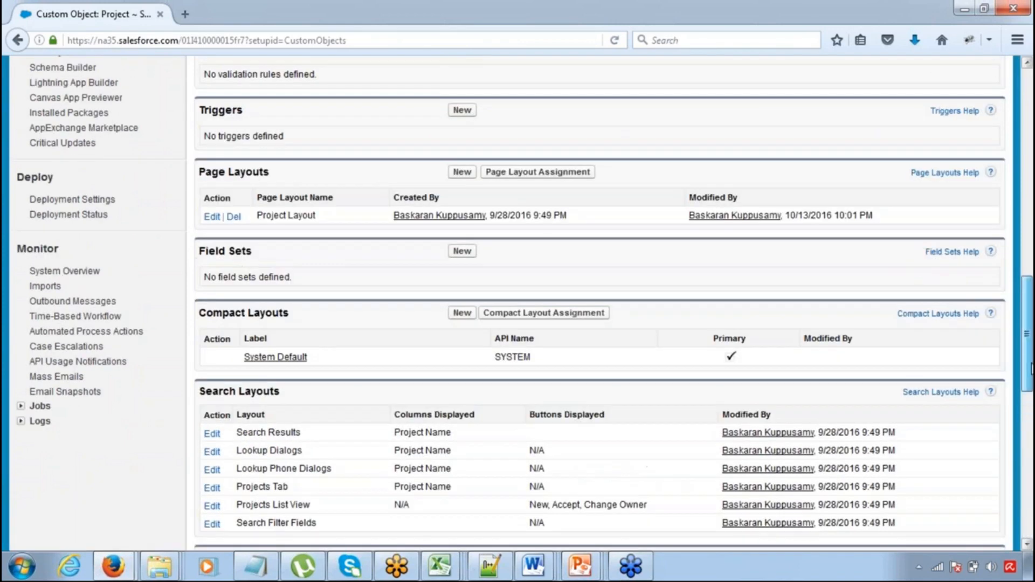
{"action": "scroll", "coordinate": [1031, 362], "scroll_direction": "up", "scroll_amount": 1}
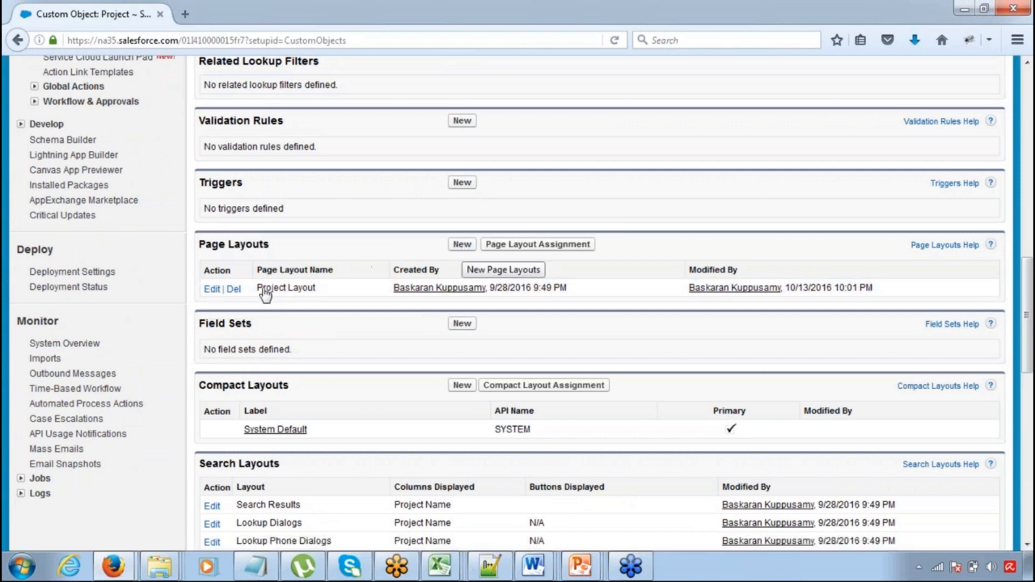
{"action": "left_click", "coordinate": [461, 248]}
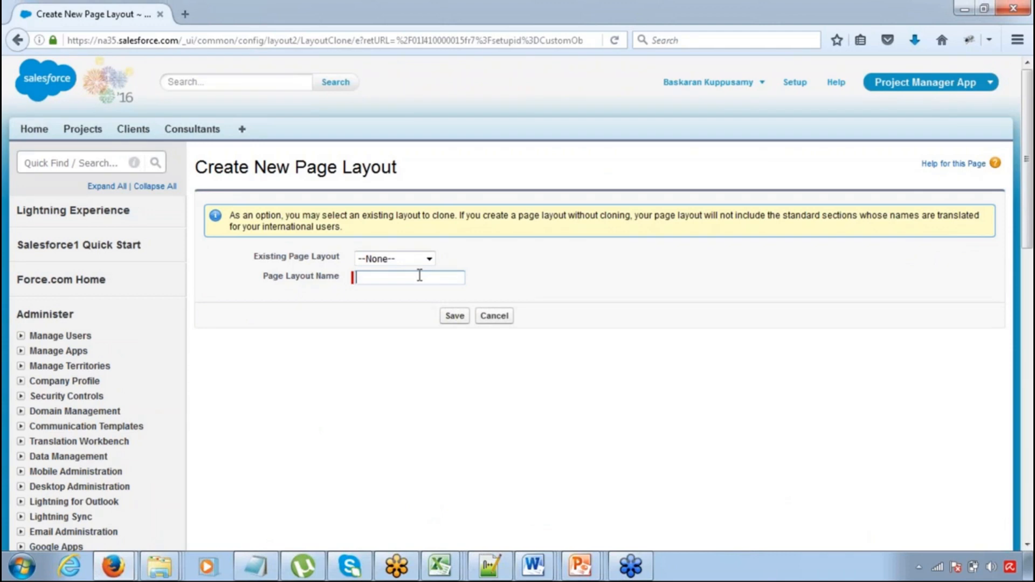
{"action": "type", "text": "Page 1"}
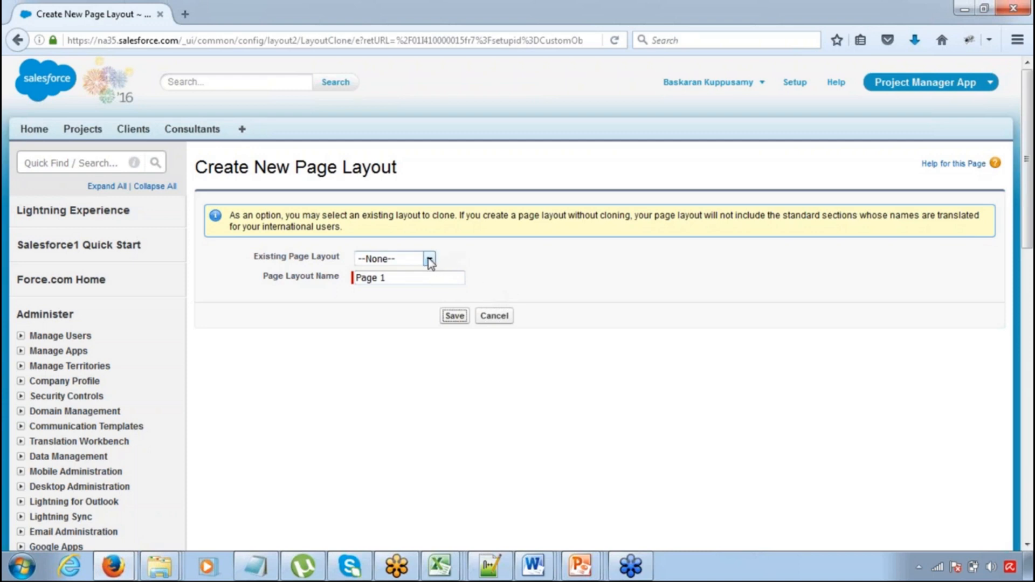
{"action": "left_click", "coordinate": [428, 259]}
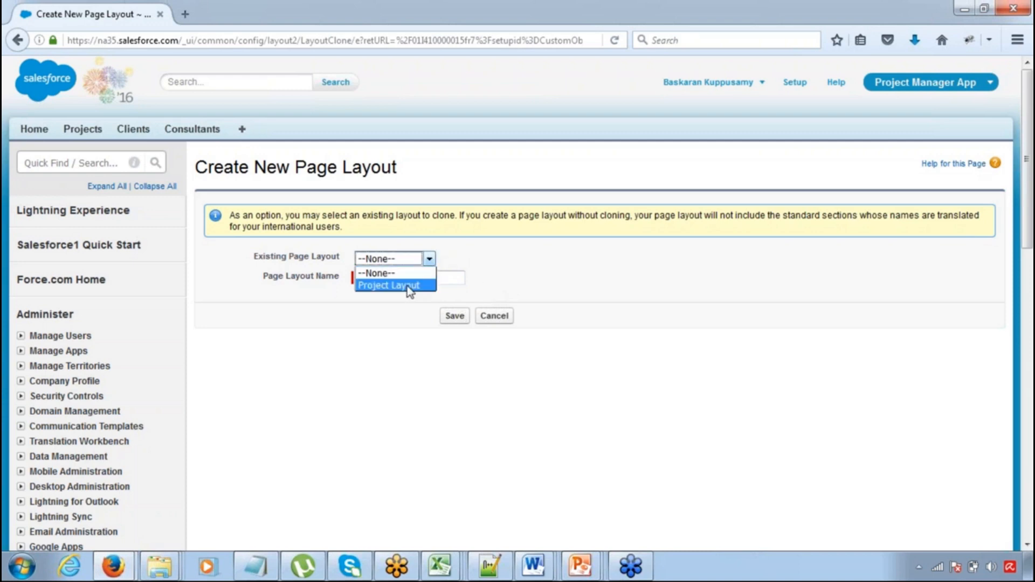
{"action": "left_click", "coordinate": [407, 286]}
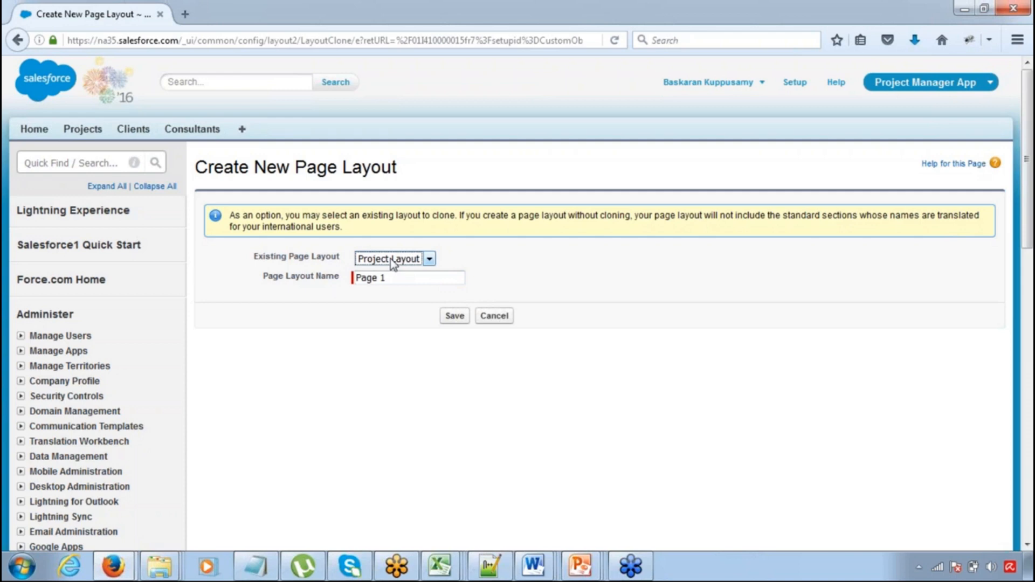
{"action": "left_click", "coordinate": [454, 318]}
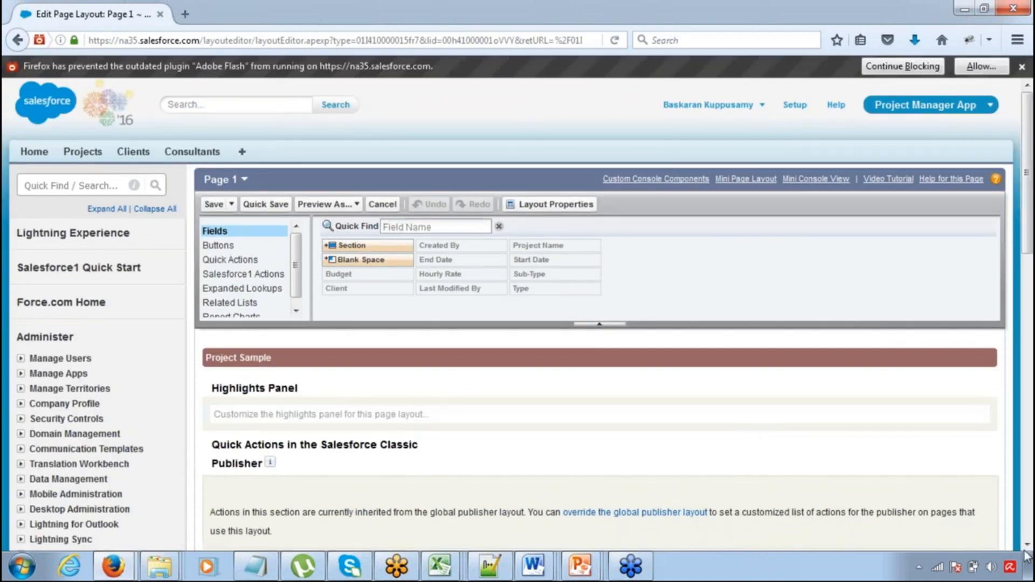
Remove the Budget field from the Information section of the Page 1 layout and save the layout.
{"action": "scroll", "coordinate": [1029, 548], "scroll_direction": "down", "scroll_amount": 7}
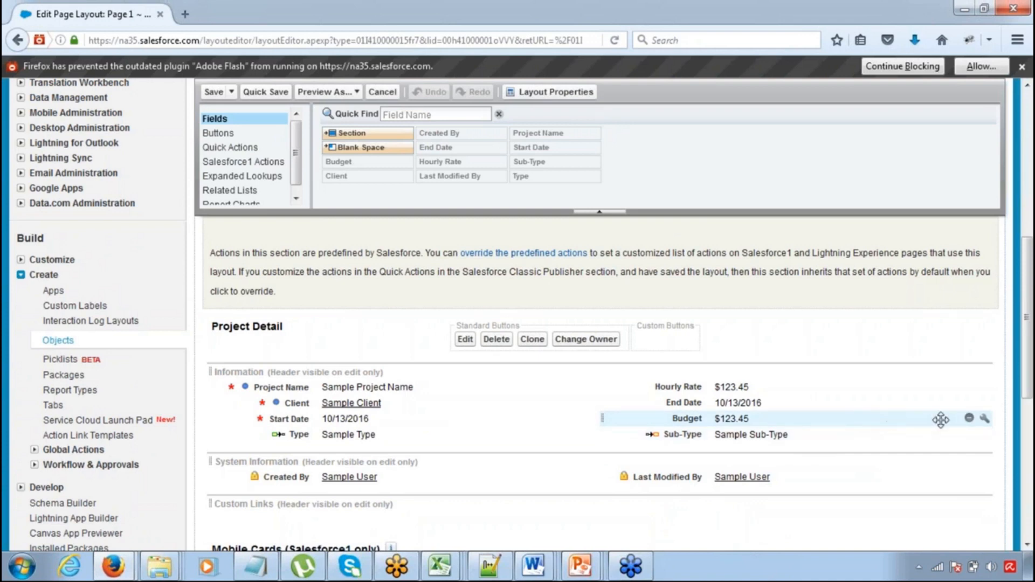
{"action": "left_click", "coordinate": [969, 418]}
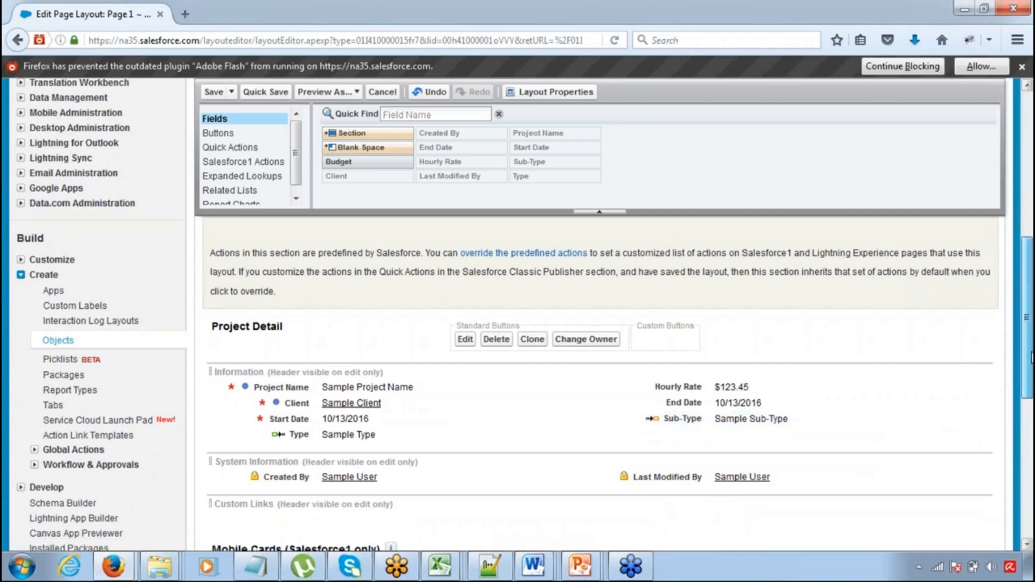
{"action": "scroll", "coordinate": [1030, 382], "scroll_direction": "down", "scroll_amount": 2}
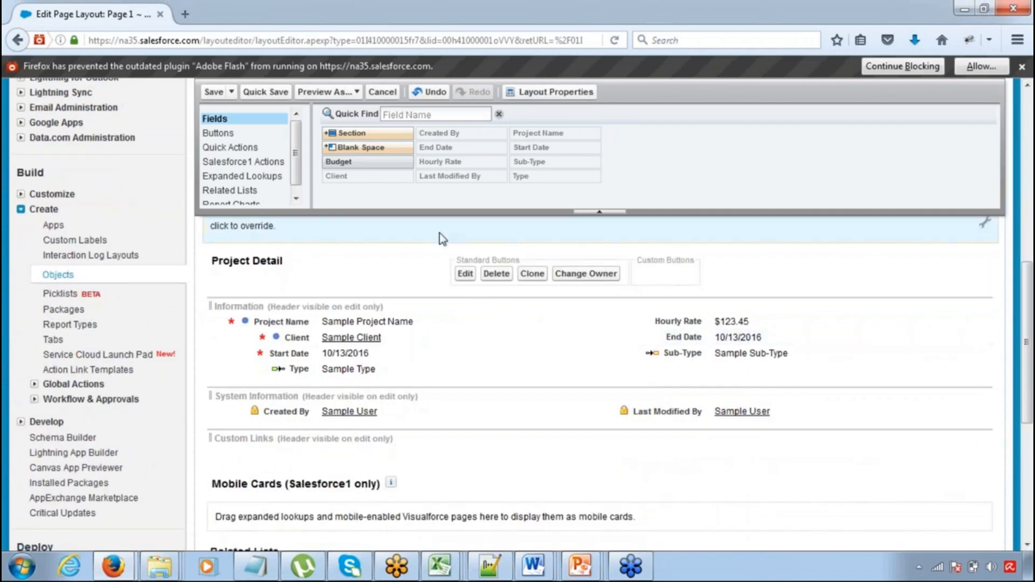
{"action": "left_click", "coordinate": [214, 93]}
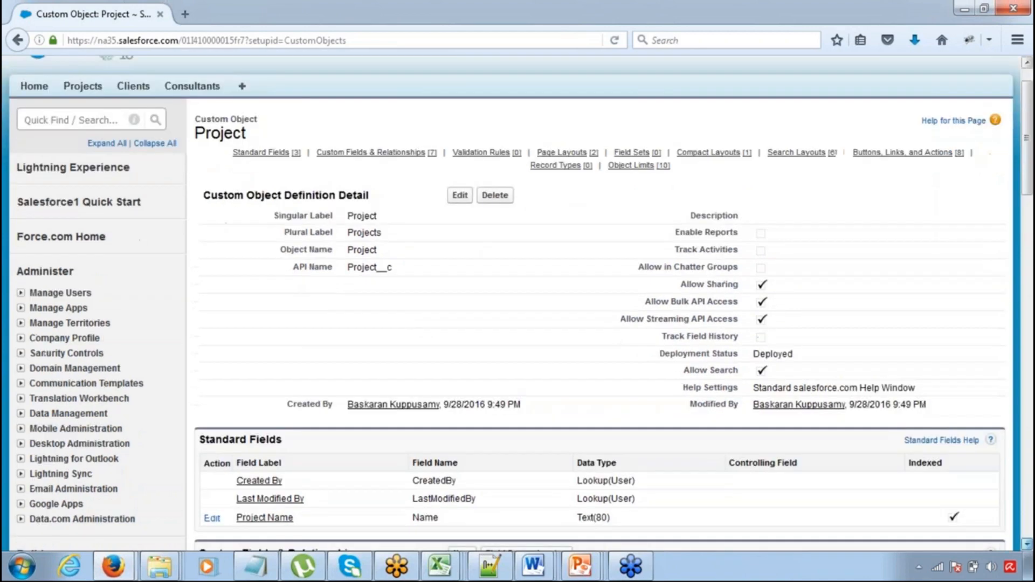
Open the Project object's page layout assignments and locate the Junior Administrator profile in the table.
{"action": "scroll", "coordinate": [593, 302], "scroll_direction": "down", "scroll_amount": 4}
{"action": "scroll", "coordinate": [593, 302], "scroll_direction": "down", "scroll_amount": 7}
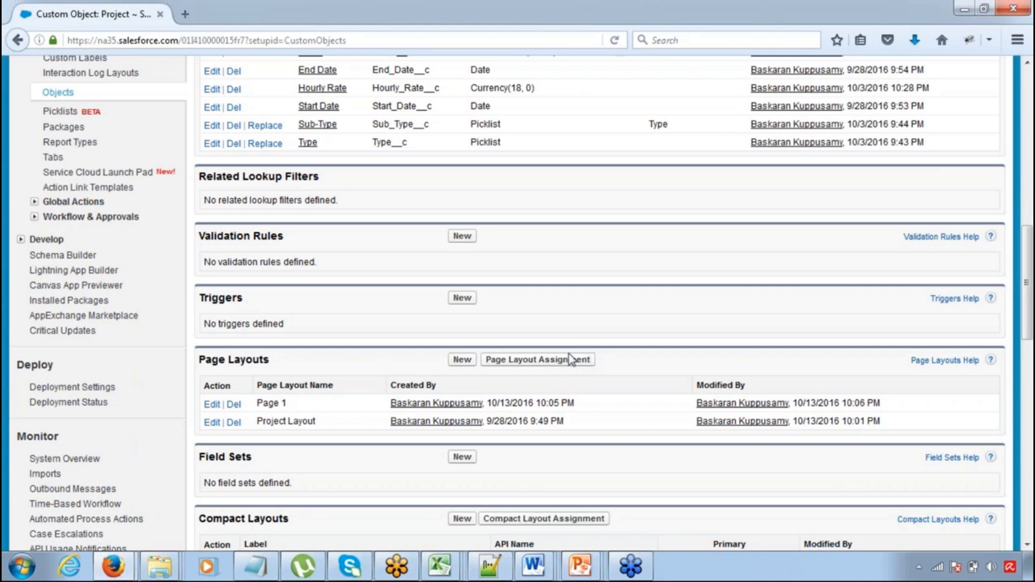
{"action": "left_click", "coordinate": [552, 363]}
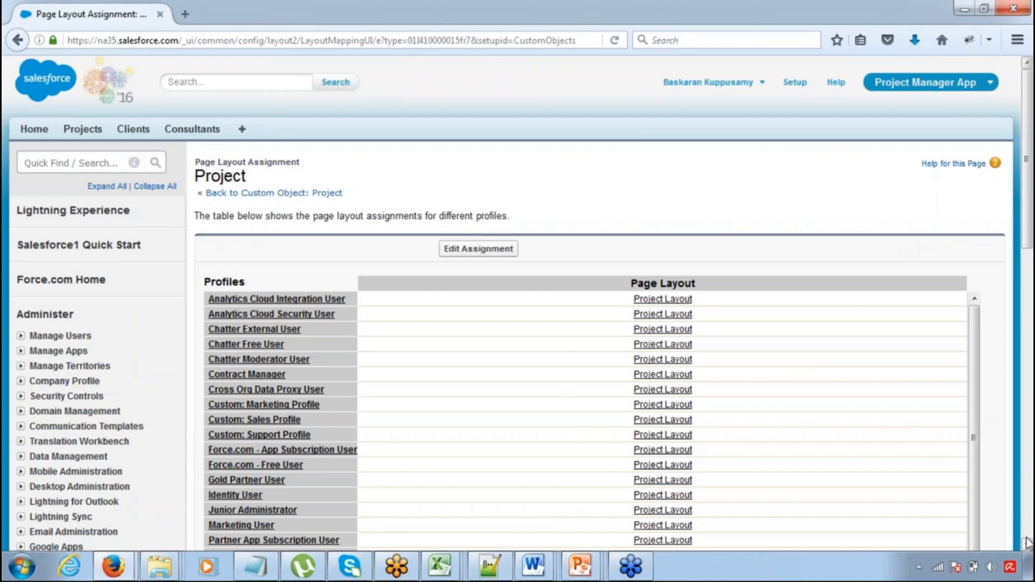
{"action": "scroll", "coordinate": [1028, 538], "scroll_direction": "down", "scroll_amount": 15}
{"action": "scroll", "coordinate": [1008, 292], "scroll_direction": "up", "scroll_amount": 10}
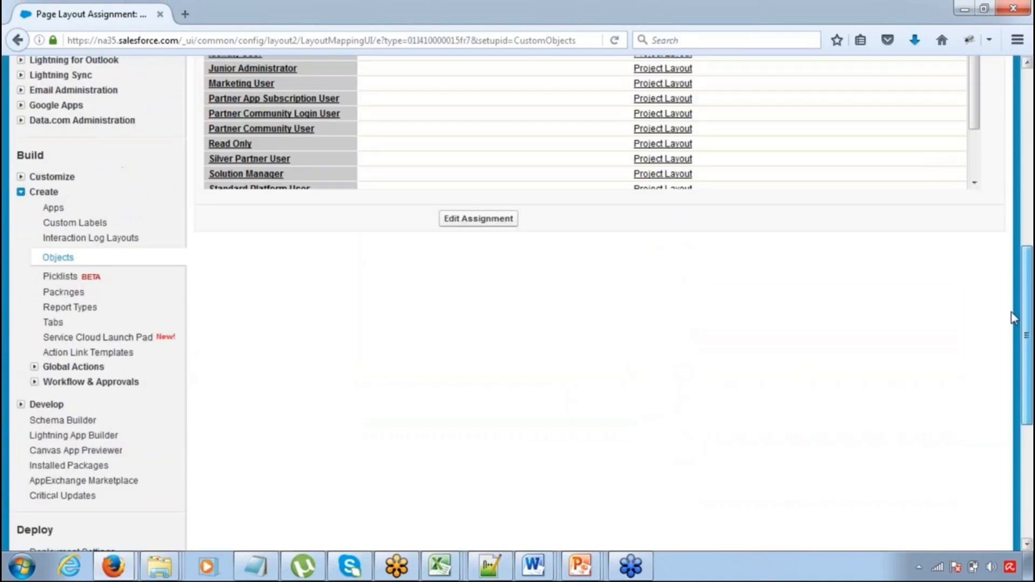
{"action": "left_click_drag", "start_coordinate": [999, 239], "coordinate": [998, 242]}
{"action": "left_click_drag", "start_coordinate": [973, 193], "coordinate": [967, 167]}
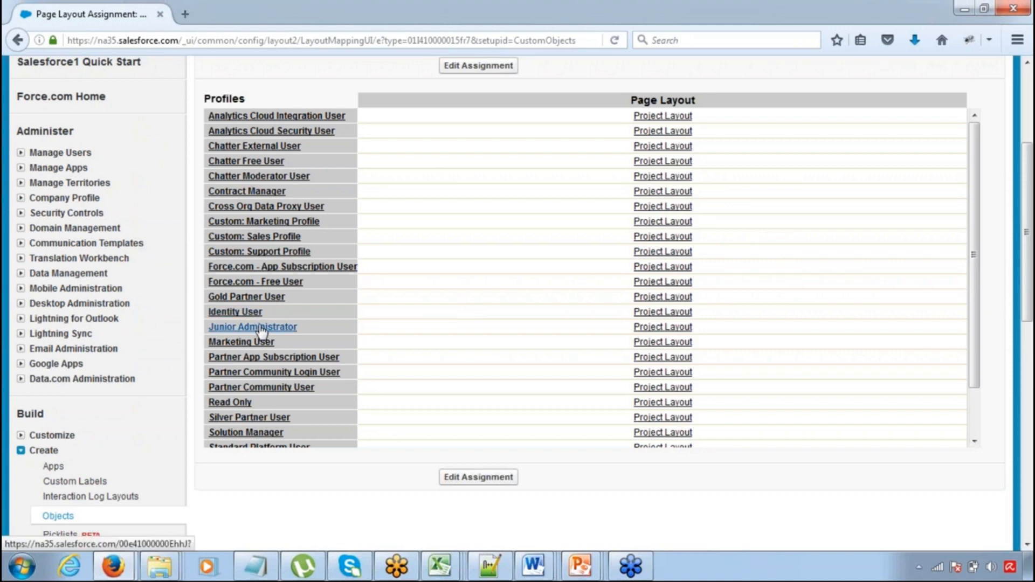
{"action": "left_click_drag", "start_coordinate": [324, 326], "coordinate": [198, 332]}
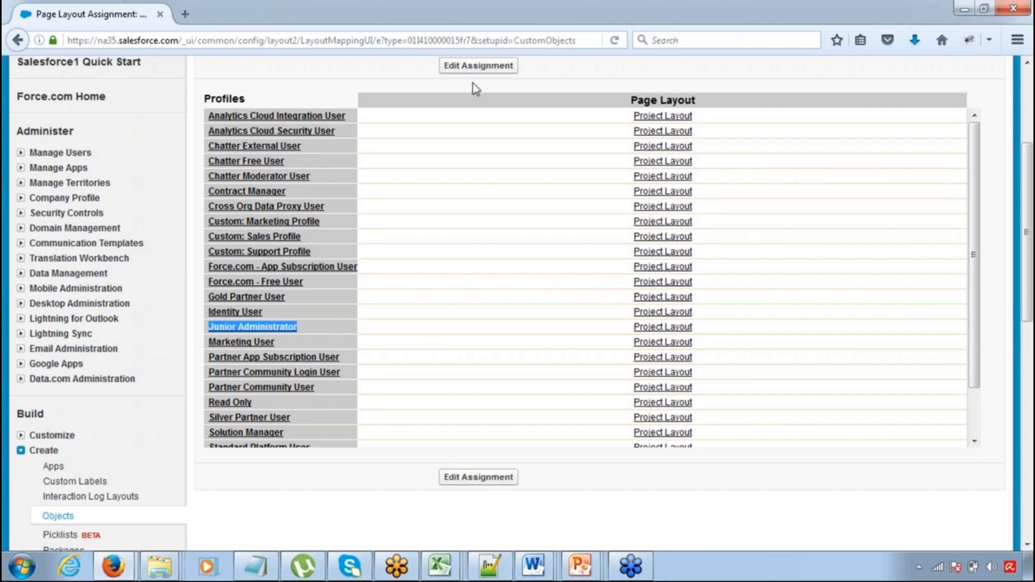
Edit the page layout assignments so the Junior Administrator profile uses Page 1.
{"action": "left_click", "coordinate": [477, 65]}
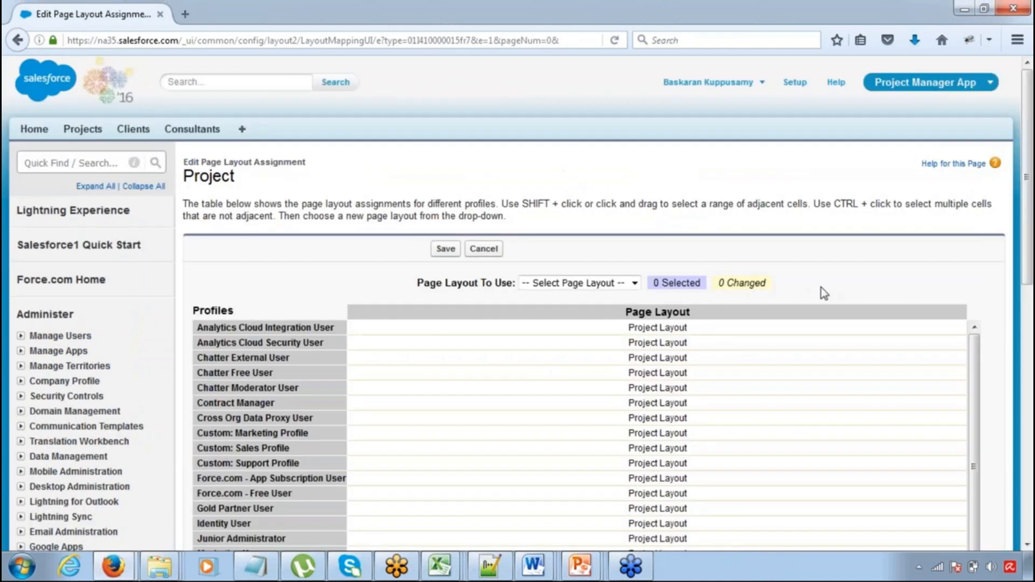
{"action": "scroll", "coordinate": [998, 501], "scroll_direction": "down", "scroll_amount": 5}
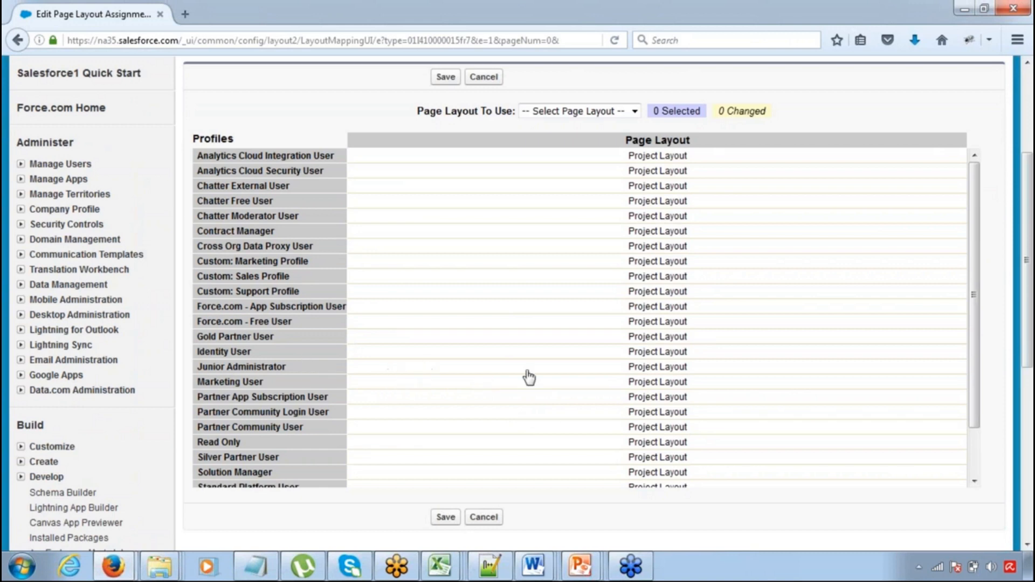
{"action": "left_click", "coordinate": [607, 370]}
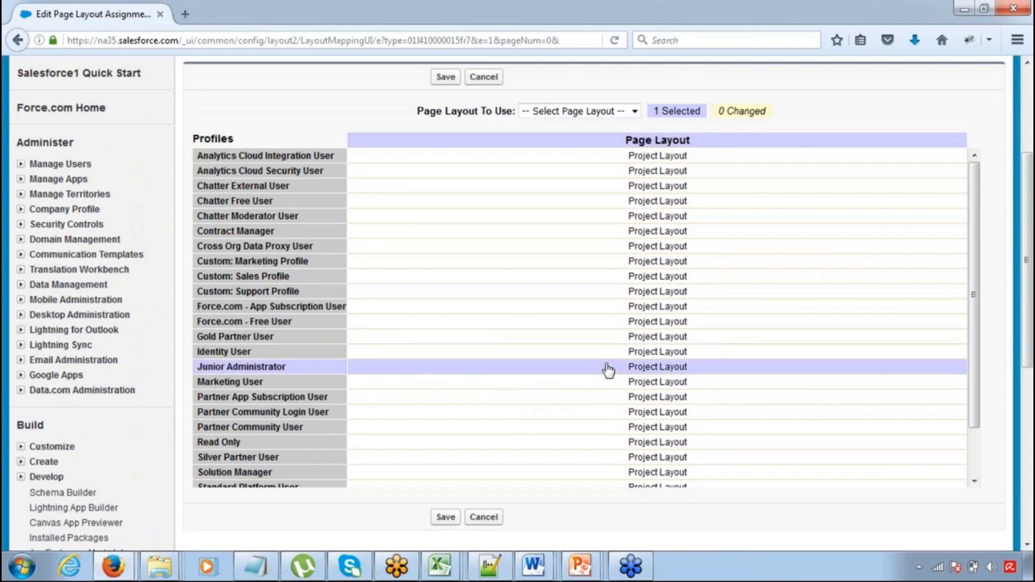
{"action": "left_click", "coordinate": [623, 112]}
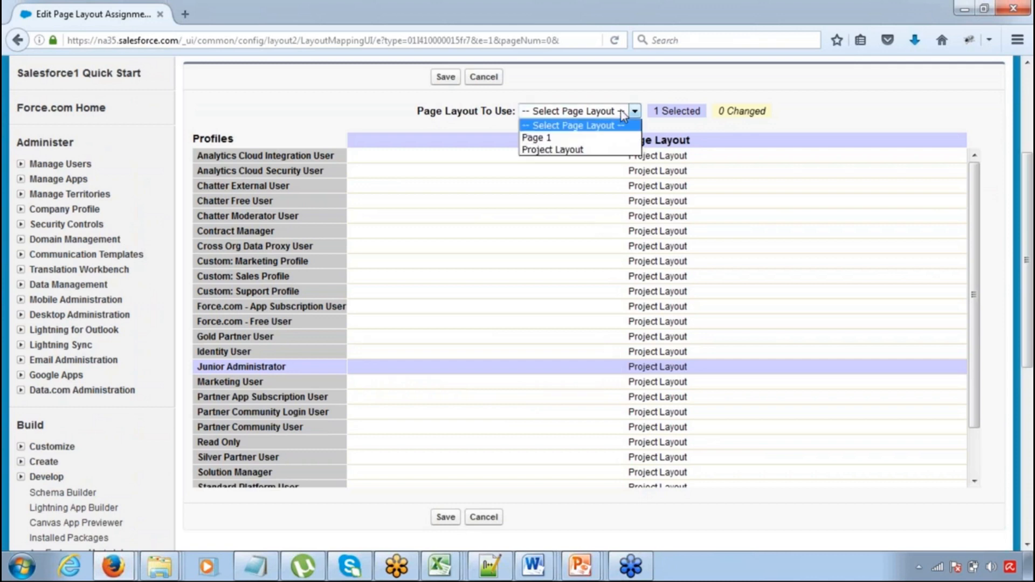
{"action": "left_click", "coordinate": [612, 139]}
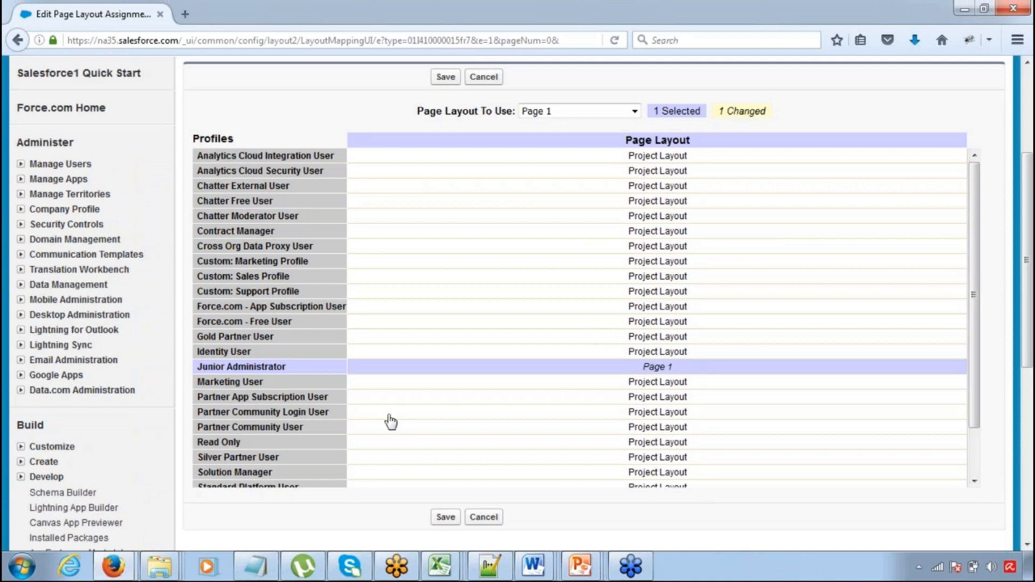
In Notepad, insert blank lines below "Creating a Page", write the heading "Record Type:", and switch to the Project Management App workbook in Excel.
{"action": "left_click", "coordinate": [259, 566]}
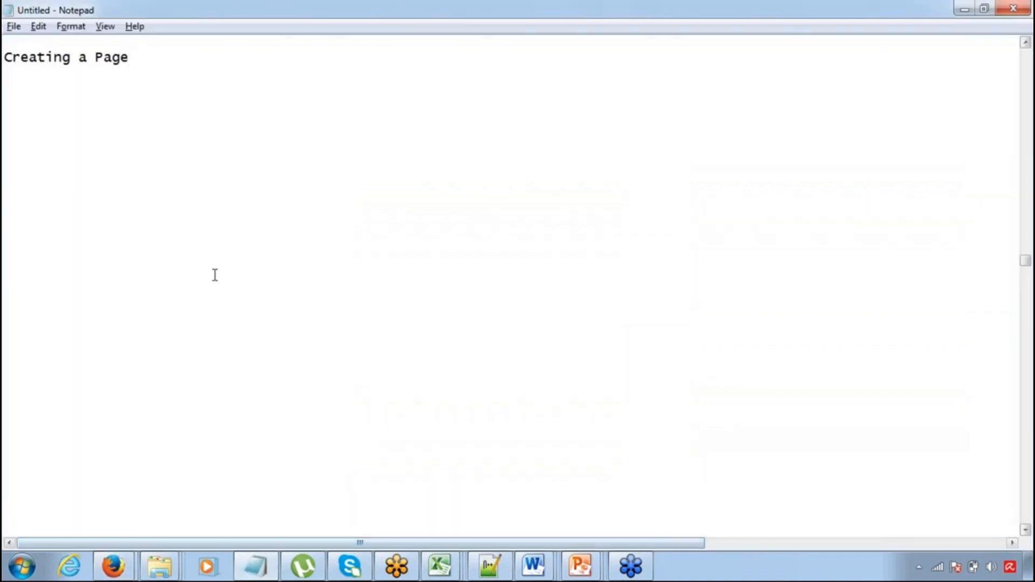
{"action": "key", "text": "Return"}
{"action": "key", "text": "Return"}
{"action": "key", "text": "Return"}
{"action": "key", "text": "Return"}
{"action": "key", "text": "Return"}
{"action": "key", "text": "Return"}
{"action": "key", "text": "Return"}
{"action": "key", "text": "Return"}
{"action": "key", "text": "Return"}
{"action": "key", "text": "Return"}
{"action": "key", "text": "Return"}
{"action": "key", "text": "Return"}
{"action": "key", "text": "Return"}
{"action": "key", "text": "Return"}
{"action": "key", "text": "Return"}
{"action": "key", "text": "Return"}
{"action": "key", "text": "Return"}
{"action": "key", "text": "Return"}
{"action": "key", "text": "Return"}
{"action": "key", "text": "Return"}
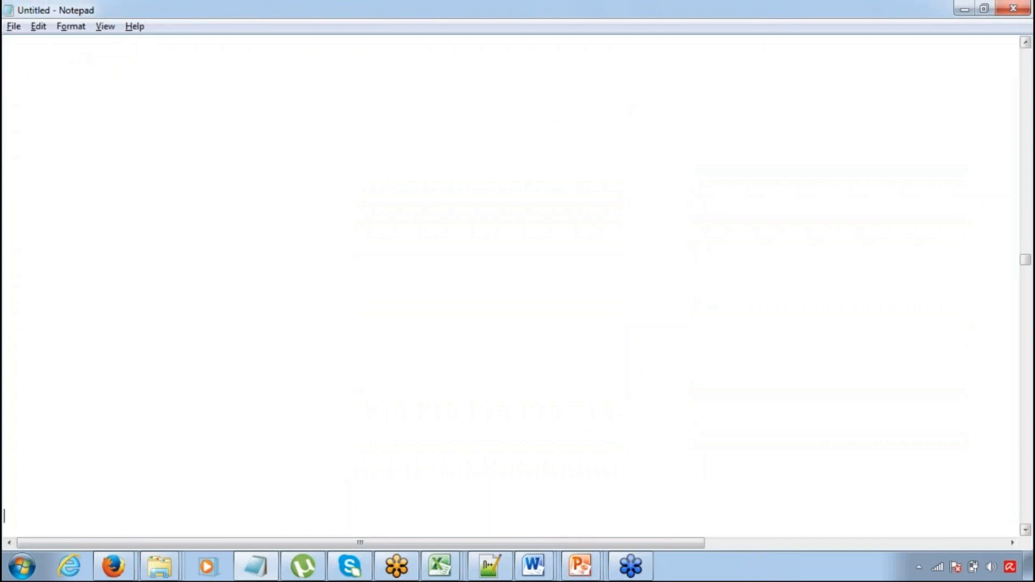
{"action": "left_click", "coordinate": [92, 64]}
{"action": "type", "text": "Record Ty"}
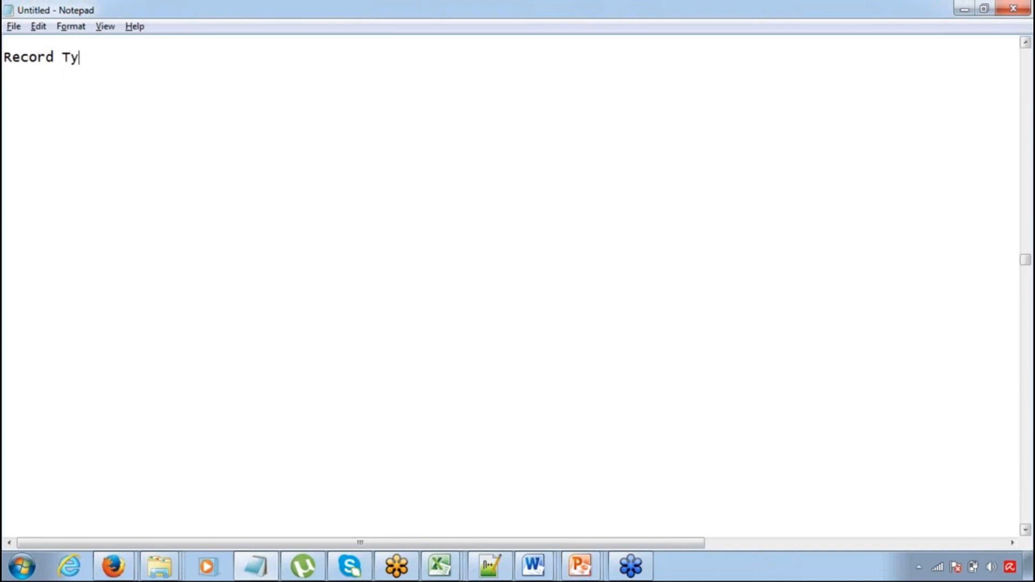
{"action": "type", "text": "pe:"}
{"action": "left_click", "coordinate": [1026, 196]}
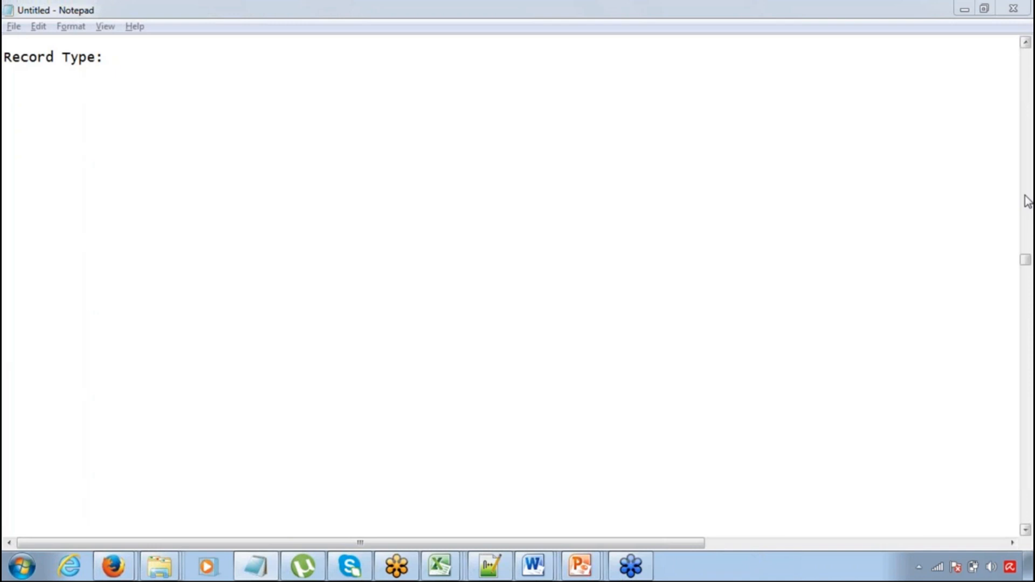
{"action": "key", "text": "alt+Tab"}
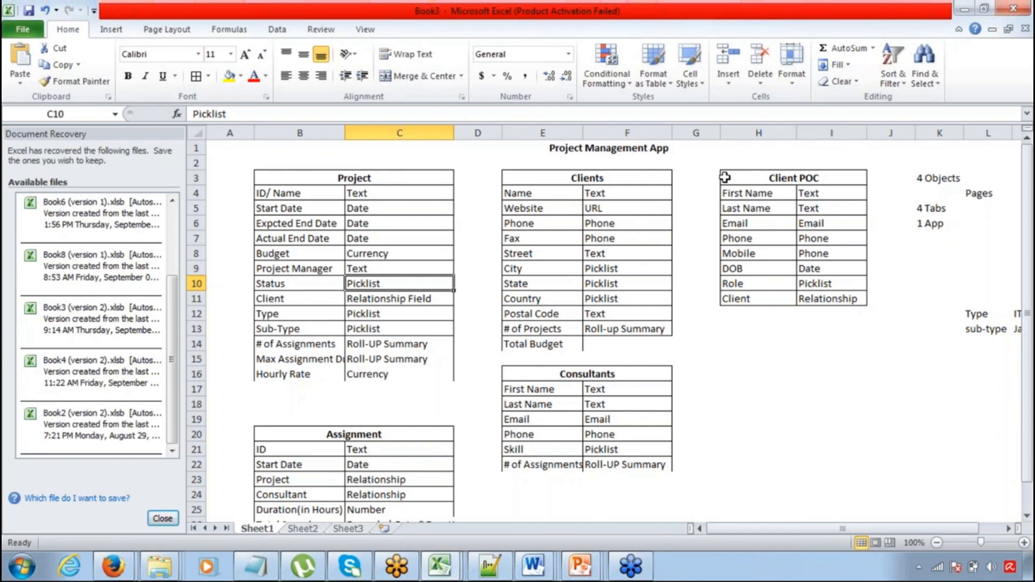
Copy the Project table B3:C16 from Sheet1 and paste it into Sheet3 starting at cell B2.
{"action": "left_click", "coordinate": [603, 236]}
{"action": "key", "text": "Left"}
{"action": "key", "text": "Left"}
{"action": "key", "text": "Left"}
{"action": "key", "text": "Up"}
{"action": "key", "text": "Up"}
{"action": "key", "text": "Up"}
{"action": "key", "text": "Up"}
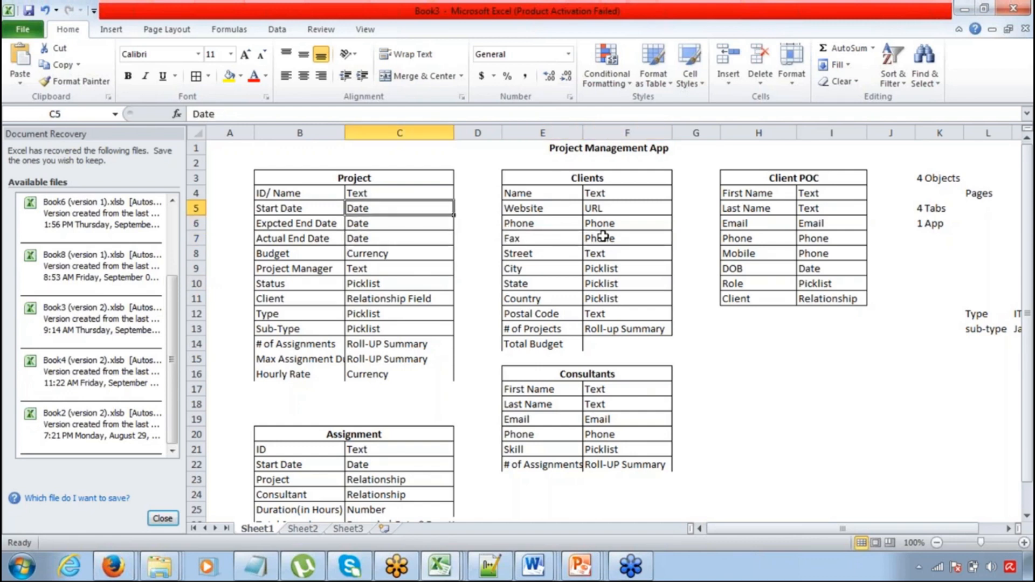
{"action": "key", "text": "ctrl+shift+Down"}
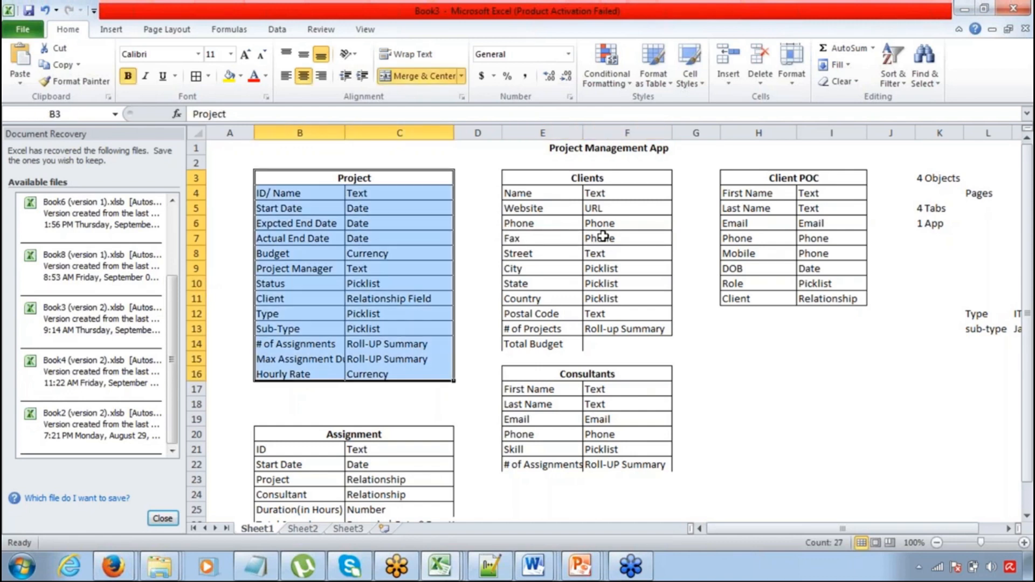
{"action": "key", "text": "ctrl+c"}
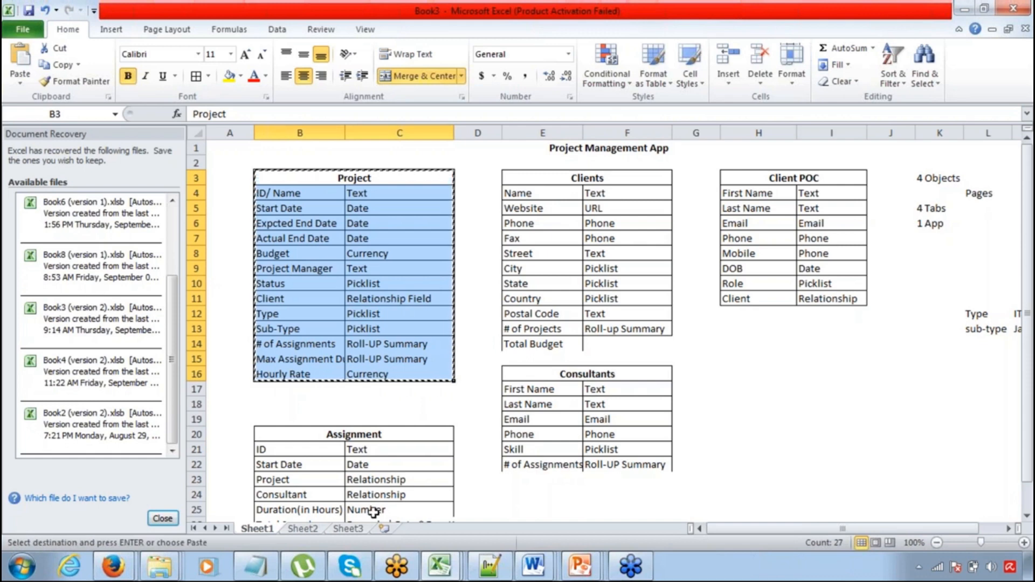
{"action": "left_click", "coordinate": [348, 528]}
{"action": "left_click", "coordinate": [294, 164]}
{"action": "key", "text": "ctrl+v"}
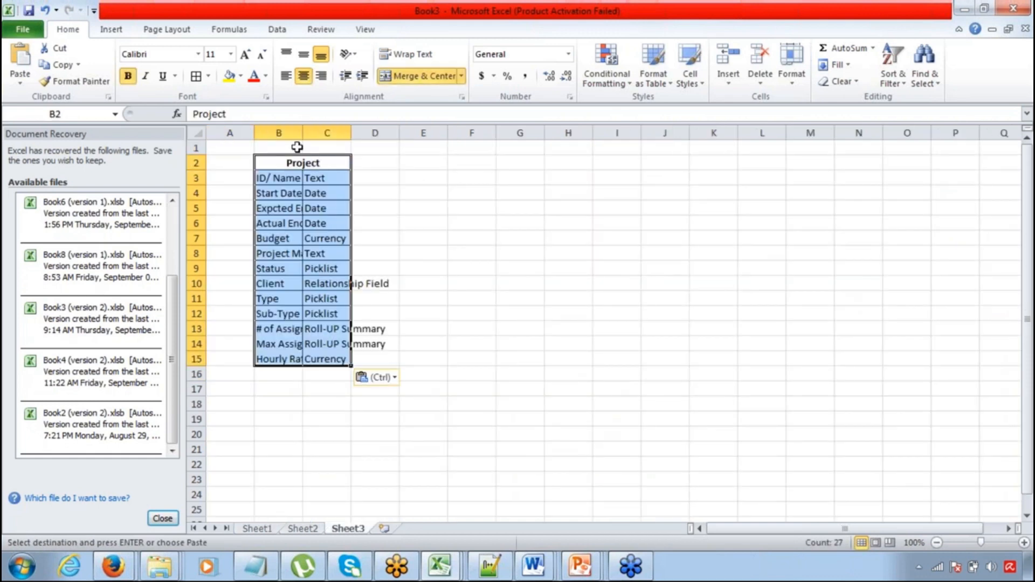
Widen columns B and C to fit the Project table's text and apply borders to all of its cells.
{"action": "left_click_drag", "start_coordinate": [303, 133], "coordinate": [478, 132]}
{"action": "left_click_drag", "start_coordinate": [363, 133], "coordinate": [405, 139]}
{"action": "left_click", "coordinate": [415, 251]}
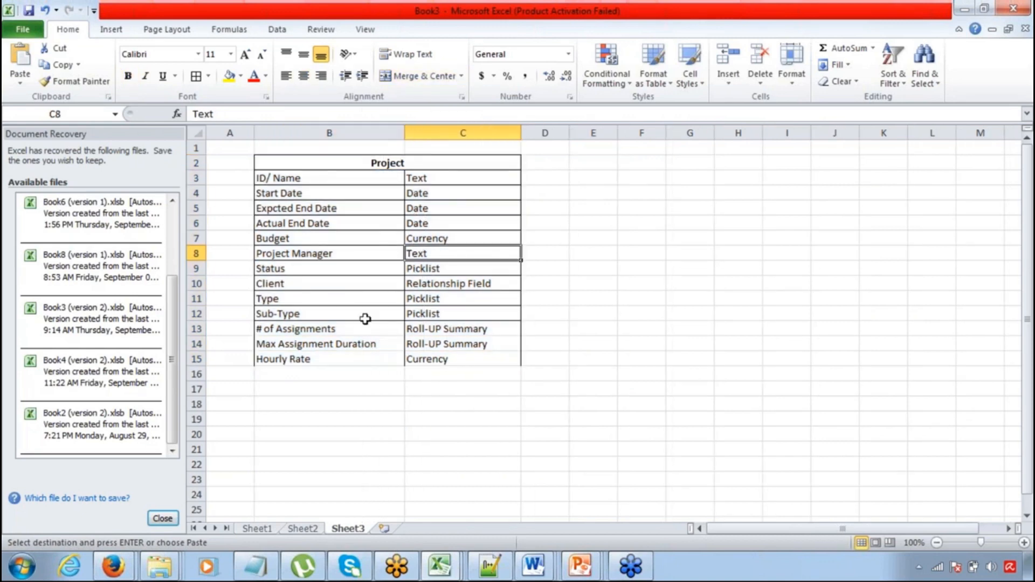
{"action": "left_click_drag", "start_coordinate": [328, 163], "coordinate": [334, 355]}
{"action": "left_click", "coordinate": [196, 75]}
{"action": "left_click", "coordinate": [329, 223]}
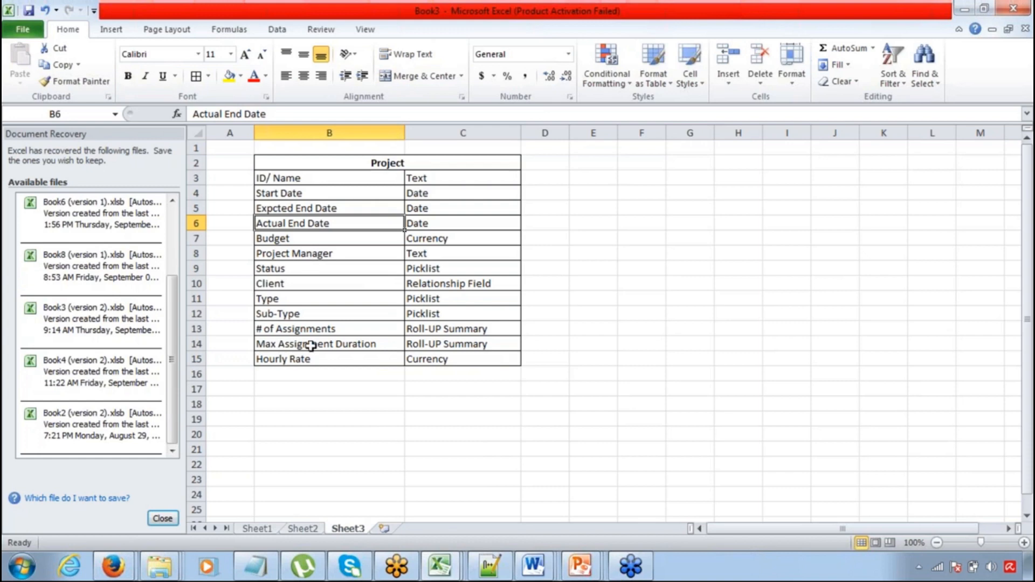
Duplicate the Project table on Sheet3 starting at cell E2 and widen columns E and F.
{"action": "left_click_drag", "start_coordinate": [360, 286], "coordinate": [442, 280]}
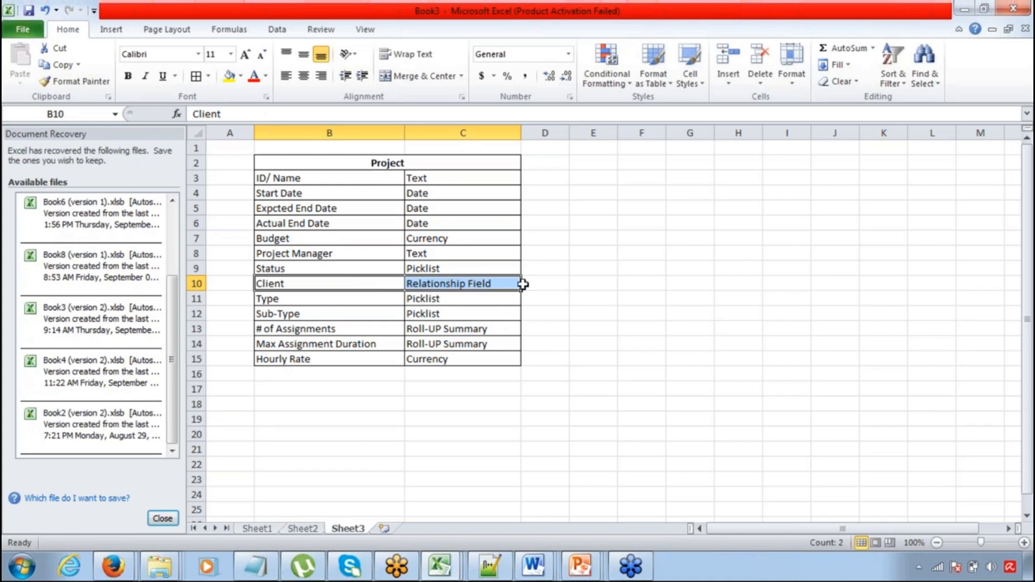
{"action": "left_click", "coordinate": [435, 163]}
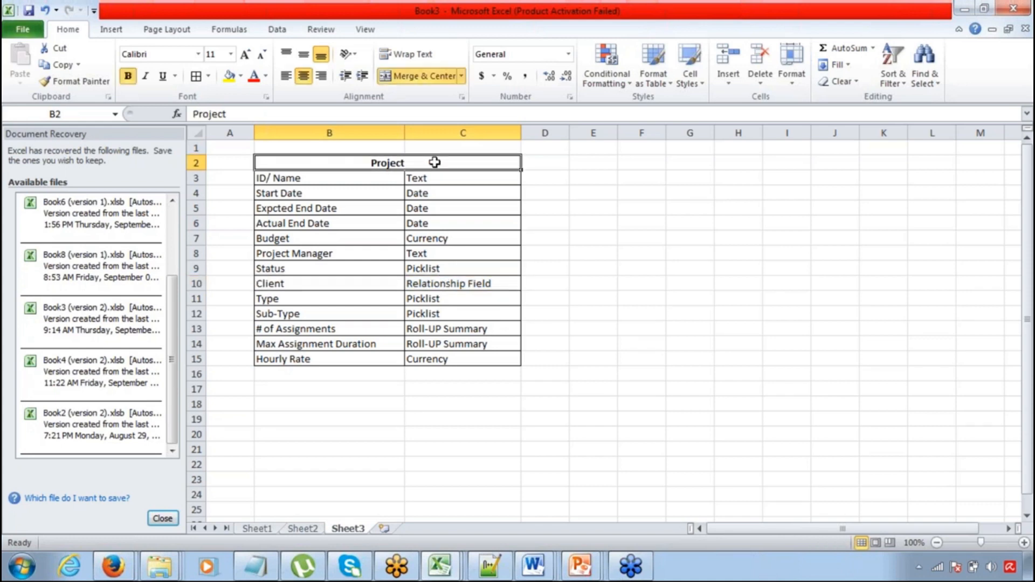
{"action": "key", "text": "ctrl+shift+Down"}
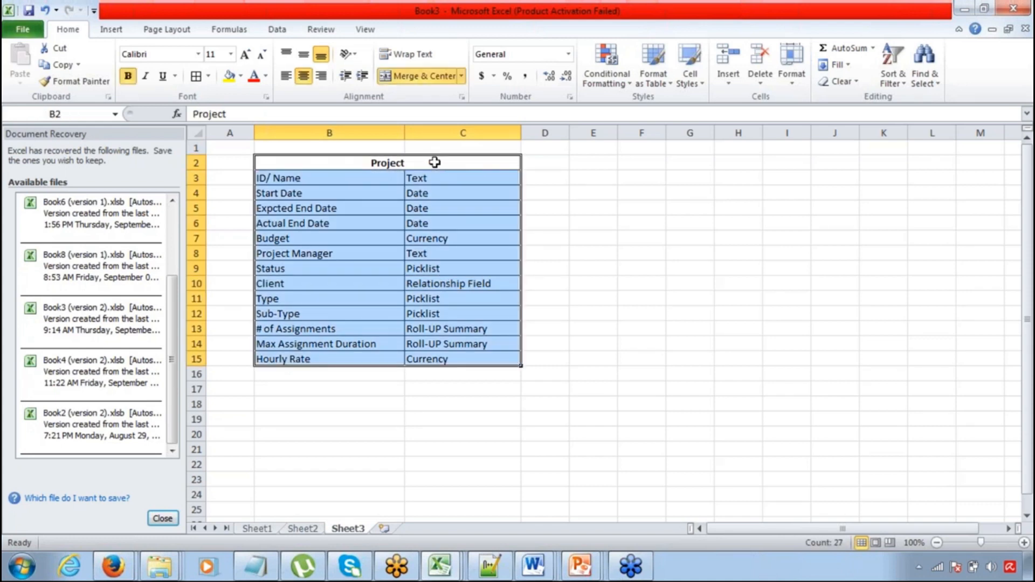
{"action": "key", "text": "ctrl+c"}
{"action": "key", "text": "Down"}
{"action": "key", "text": "Down"}
{"action": "key", "text": "Right"}
{"action": "key", "text": "Right"}
{"action": "key", "text": "Right"}
{"action": "key", "text": "Up"}
{"action": "key", "text": "Up"}
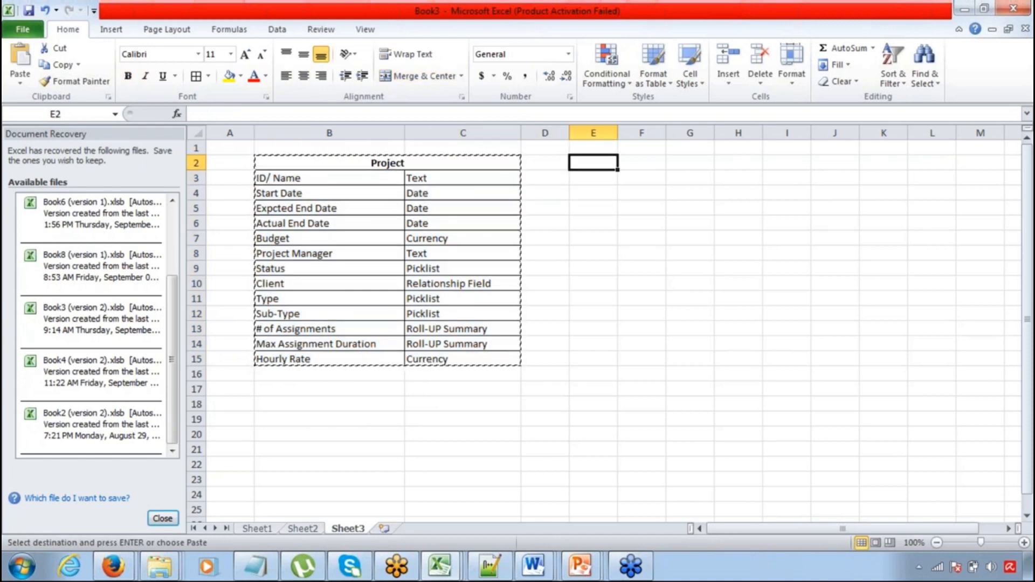
{"action": "key", "text": "ctrl+v"}
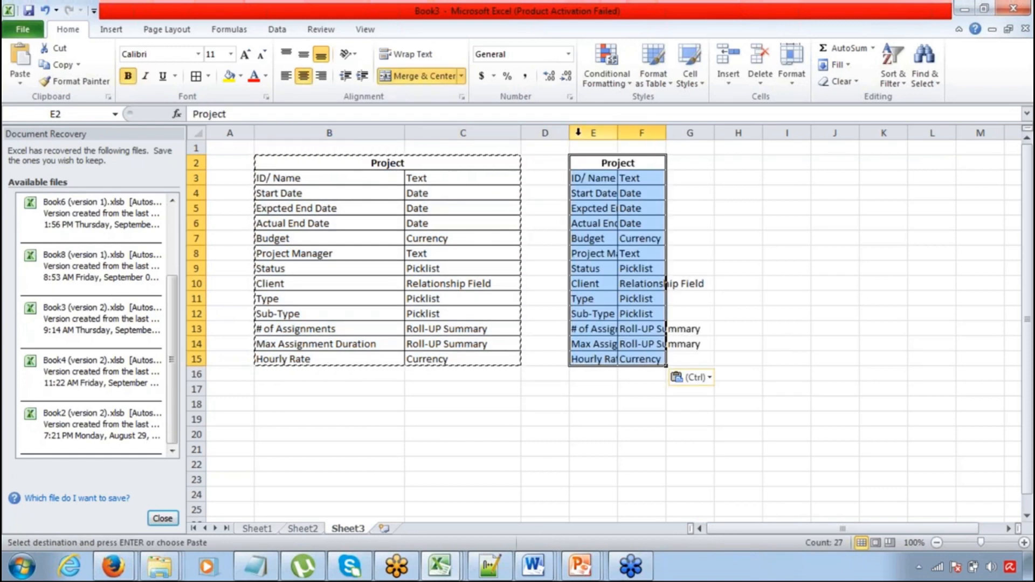
{"action": "key", "text": "Escape"}
{"action": "left_click_drag", "start_coordinate": [618, 133], "coordinate": [782, 133]}
{"action": "left_click", "coordinate": [729, 239]}
Change the heading of the duplicated table to "Internal Project".
{"action": "key", "text": "Up"}
{"action": "key", "text": "Up"}
{"action": "key", "text": "Up"}
{"action": "key", "text": "Up"}
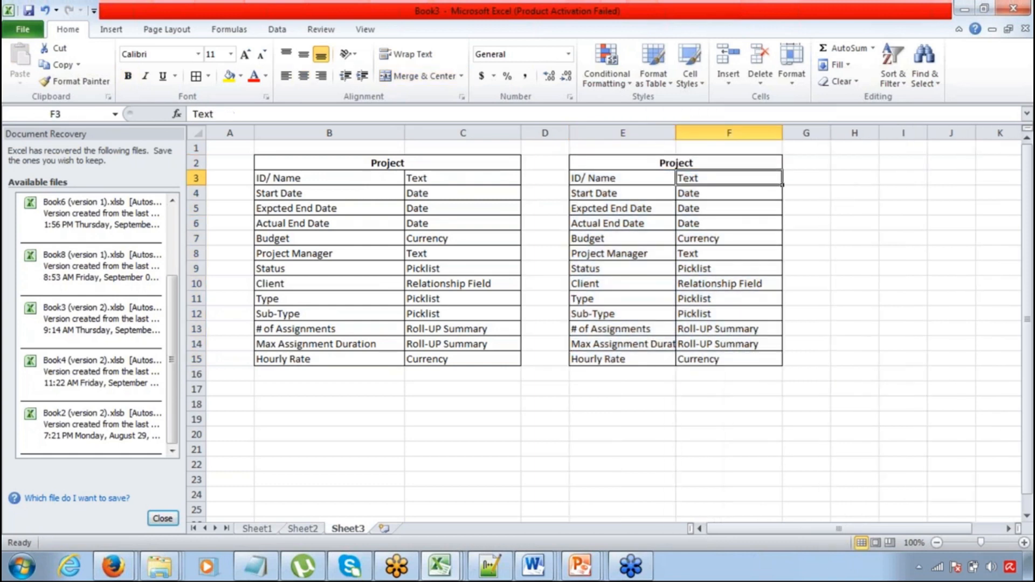
{"action": "key", "text": "Up"}
{"action": "key", "text": "F2"}
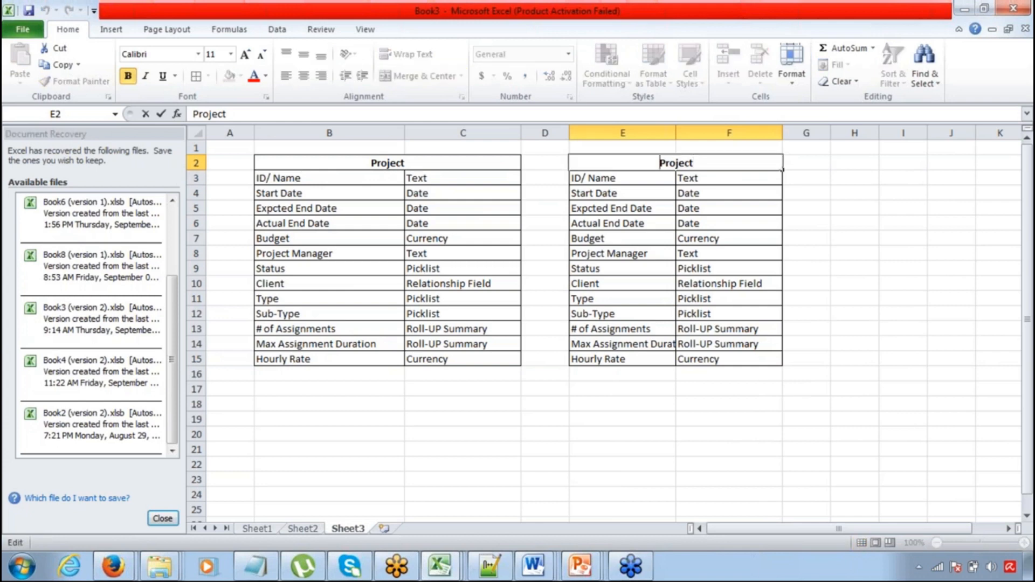
{"action": "key", "text": "Home"}
{"action": "type", "text": "Internal"}
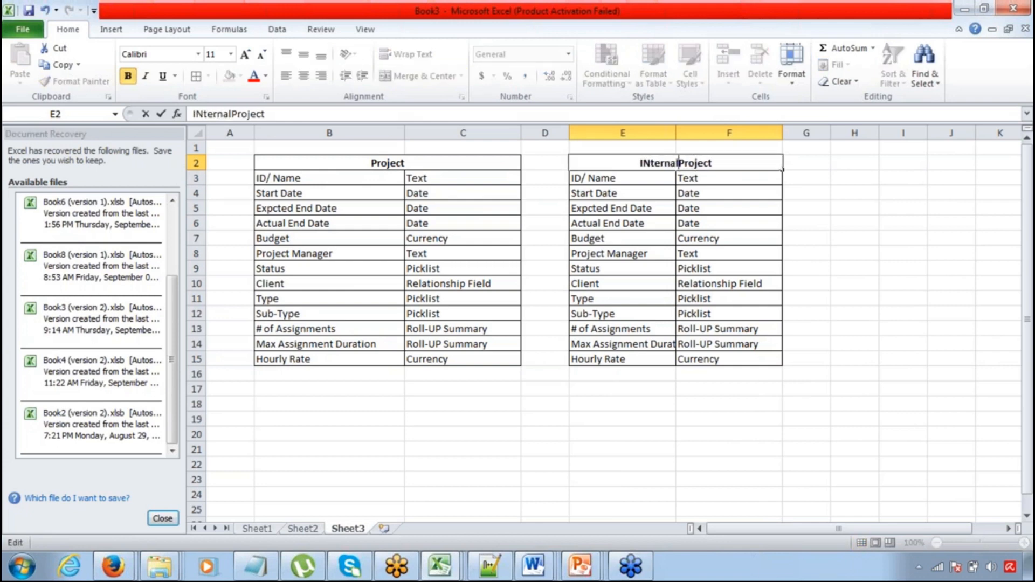
{"action": "key", "text": "Tab"}
Clear the Client field and its Relationship Field type from the Internal Project table.
{"action": "key", "text": "Left"}
{"action": "key", "text": "Down"}
{"action": "key", "text": "Left"}
{"action": "key", "text": "Down"}
{"action": "key", "text": "Down"}
{"action": "key", "text": "Down"}
{"action": "key", "text": "Down"}
{"action": "key", "text": "Down"}
{"action": "key", "text": "Down"}
{"action": "key", "text": "Down"}
{"action": "key", "text": "shift+Right"}
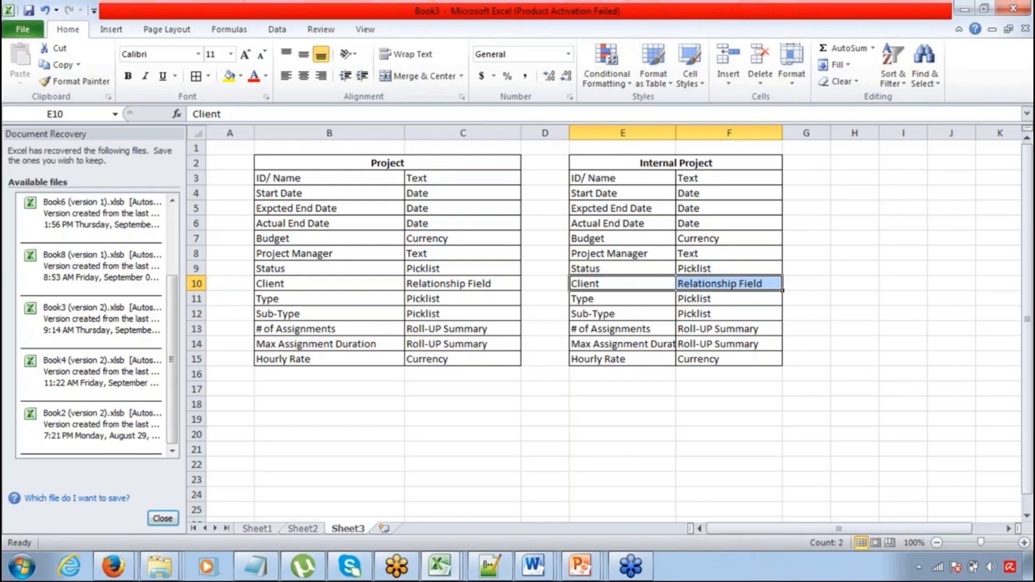
{"action": "key", "text": "Delete"}
Move the Type through Hourly Rate rows of the Internal Project table up to start at row 10.
{"action": "key", "text": "Down"}
{"action": "key", "text": "ctrl+shift+Down"}
{"action": "key", "text": "shift+Right"}
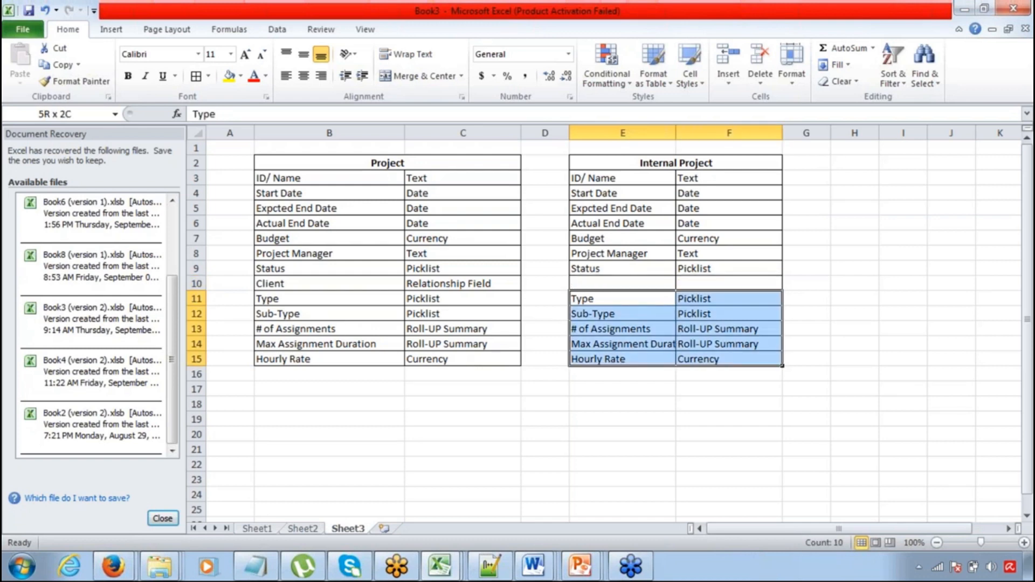
{"action": "key", "text": "ctrl+x"}
{"action": "key", "text": "Up"}
{"action": "key", "text": "Return"}
Clear the Hourly Rate field and its Currency type from the Internal Project table.
{"action": "key", "text": "Down"}
{"action": "key", "text": "Down"}
{"action": "key", "text": "Down"}
{"action": "key", "text": "Down"}
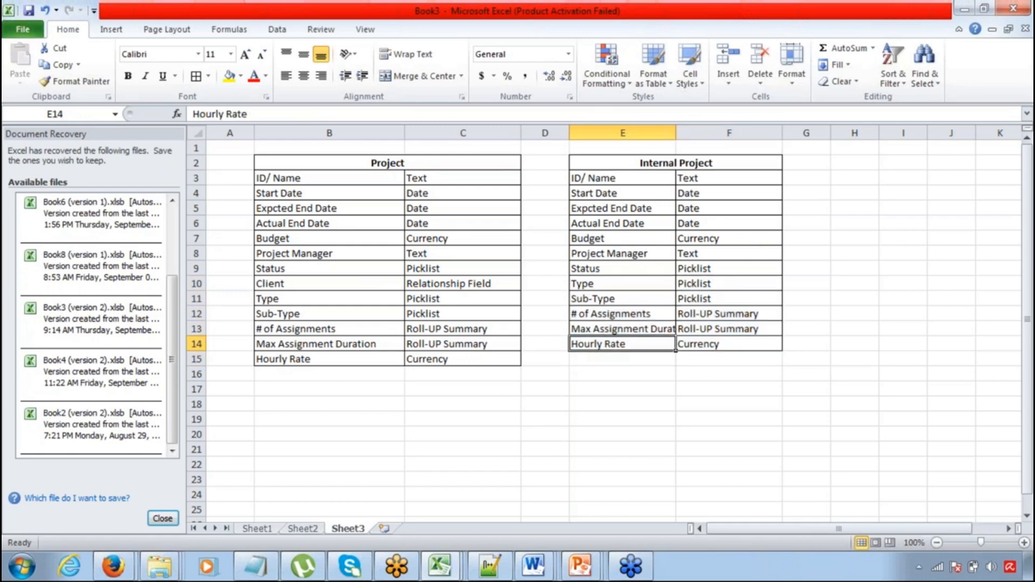
{"action": "key", "text": "shift+Right"}
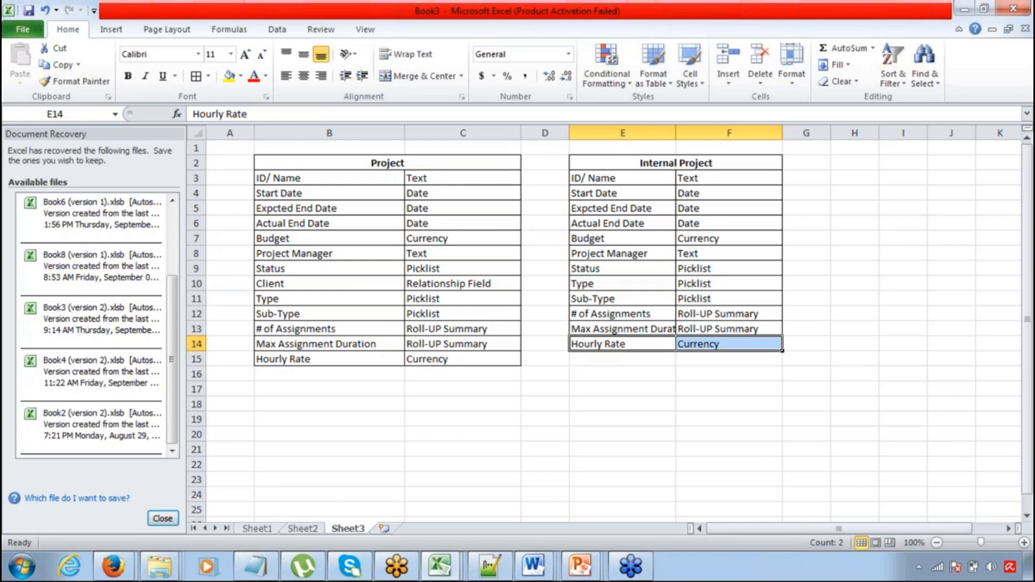
{"action": "left_click_drag", "start_coordinate": [620, 344], "coordinate": [728, 344]}
{"action": "key", "text": "Delete"}
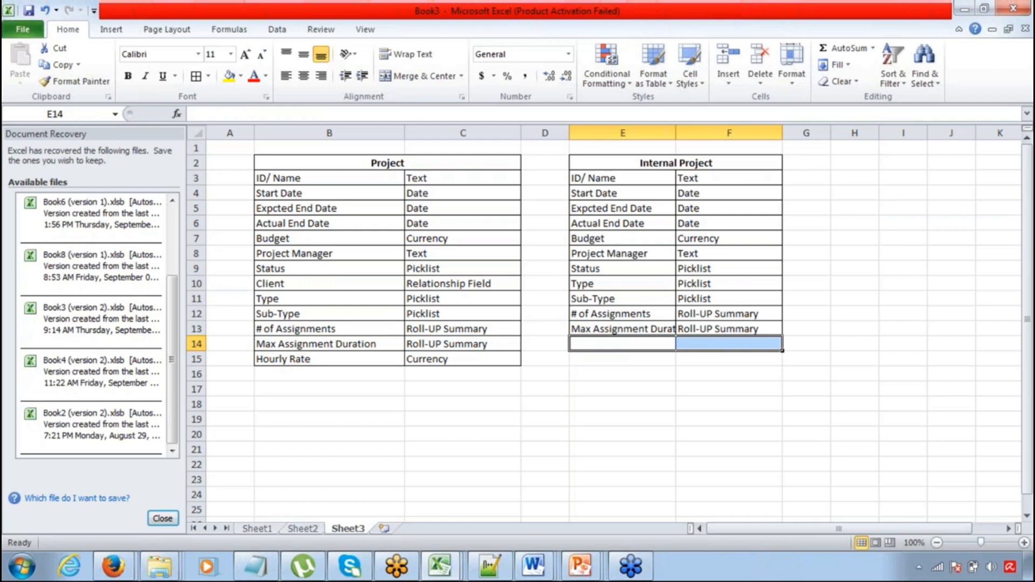
Clear the Budget field and its Currency type from the Internal Project table.
{"action": "key", "text": "Up"}
{"action": "key", "text": "Up"}
{"action": "key", "text": "Up"}
{"action": "key", "text": "Up"}
{"action": "key", "text": "Up"}
{"action": "key", "text": "Up"}
{"action": "key", "text": "Up"}
{"action": "key", "text": "shift+Right"}
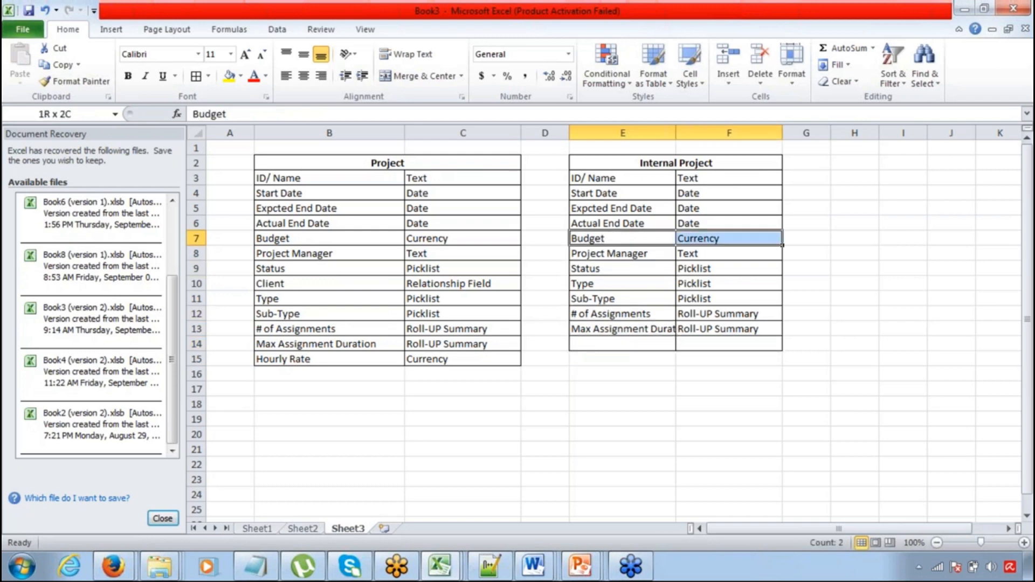
{"action": "key", "text": "Delete"}
Move the Project Manager through Max Assignment Duration rows of the Internal Project table up to start at row 7.
{"action": "key", "text": "Down"}
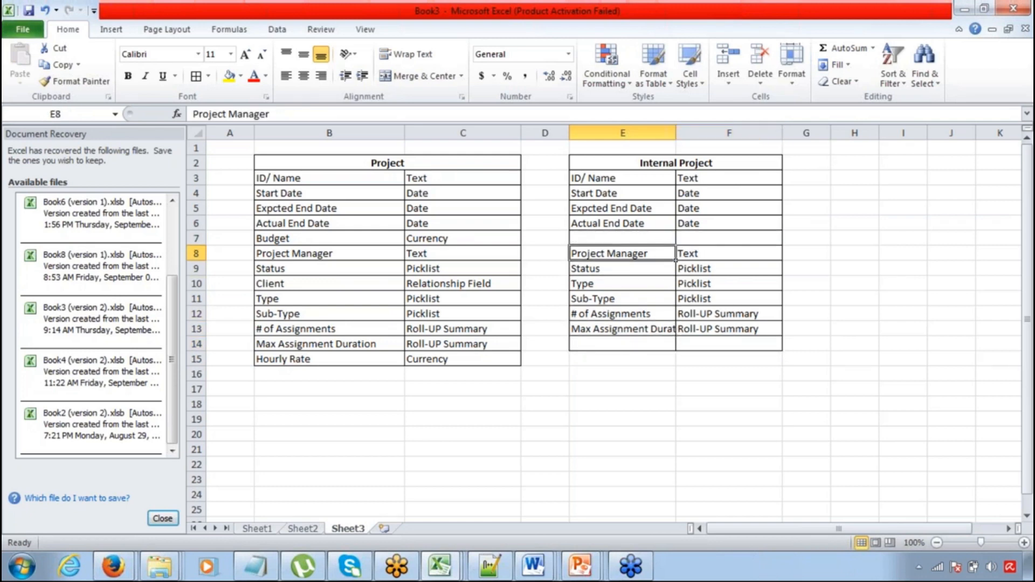
{"action": "key", "text": "shift+Down"}
{"action": "key", "text": "shift+Down"}
{"action": "key", "text": "shift+Down"}
{"action": "key", "text": "shift+Down"}
{"action": "key", "text": "shift+Down"}
{"action": "key", "text": "shift+Right"}
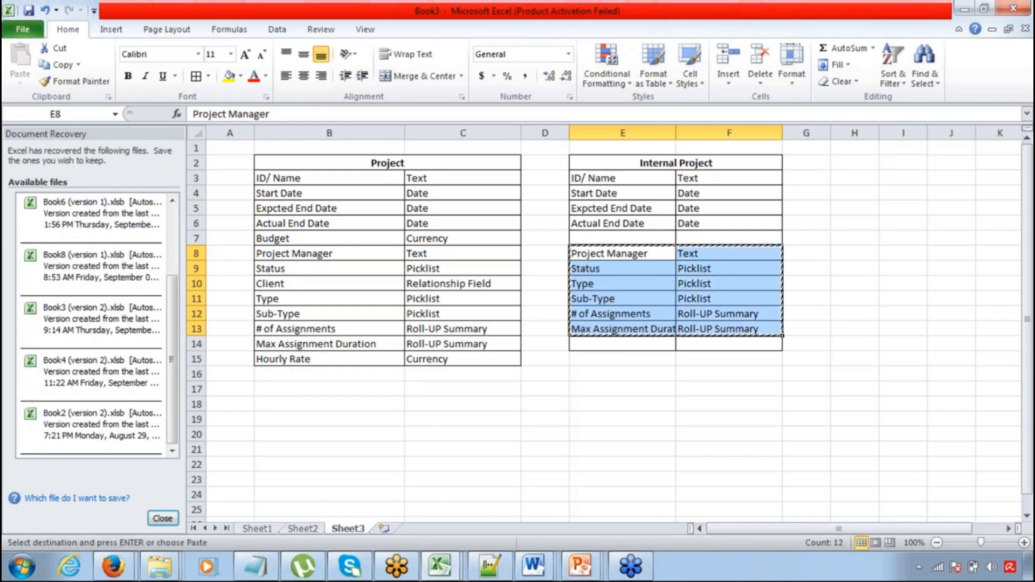
{"action": "key", "text": "ctrl+x"}
{"action": "key", "text": "Up"}
{"action": "key", "text": "ctrl+v"}
Go through the remaining fields of the Internal Project table.
{"action": "key", "text": "Right"}
{"action": "key", "text": "Down"}
{"action": "key", "text": "Down"}
{"action": "key", "text": "Down"}
{"action": "key", "text": "Down"}
{"action": "key", "text": "Down"}
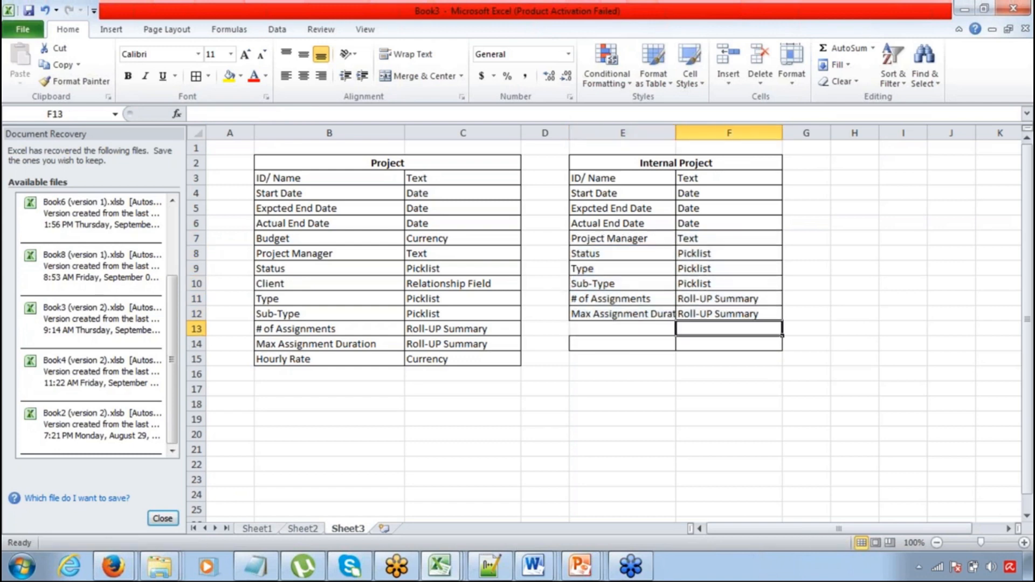
{"action": "key", "text": "ctrl+Up"}
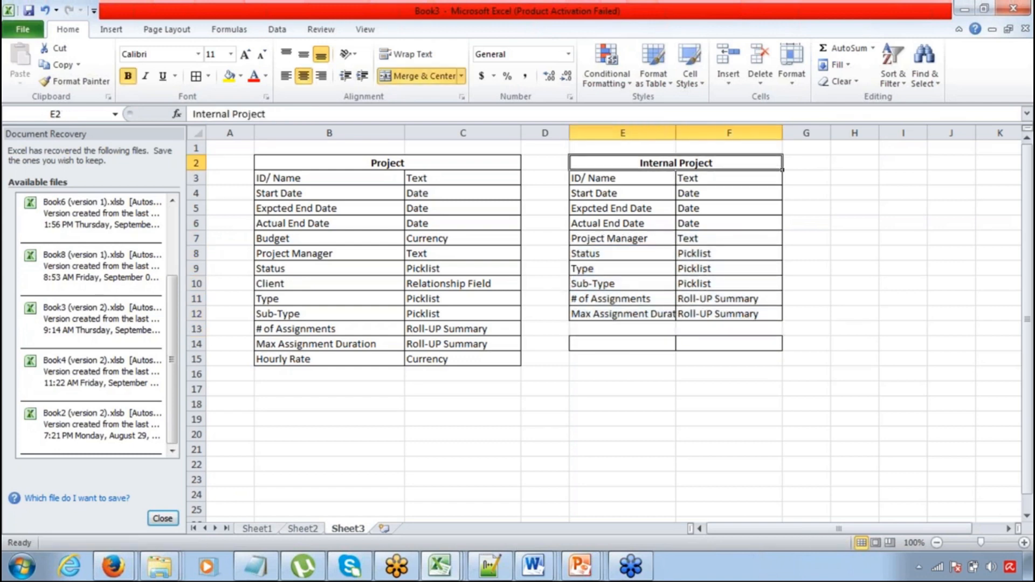
{"action": "key", "text": "Left"}
{"action": "key", "text": "ctrl+shift+Down"}
{"action": "key", "text": "shift+Right"}
{"action": "key", "text": "Down"}
{"action": "key", "text": "Down"}
{"action": "key", "text": "Down"}
{"action": "key", "text": "Down"}
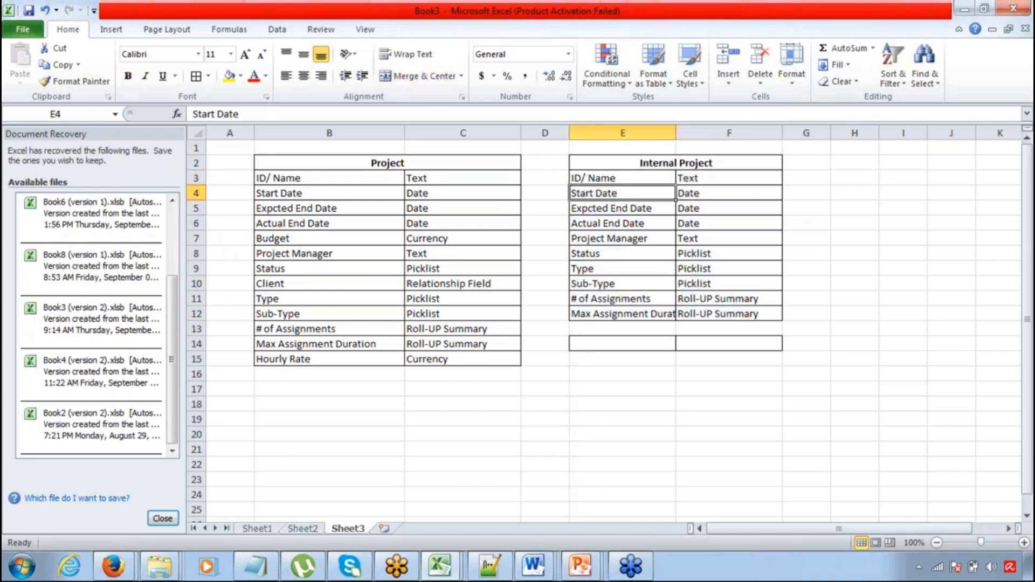
{"action": "key", "text": "ctrl+Down"}
{"action": "key", "text": "Down"}
{"action": "key", "text": "Up"}
{"action": "key", "text": "Up"}
{"action": "key", "text": "Up"}
{"action": "key", "text": "Up"}
{"action": "key", "text": "Up"}
{"action": "key", "text": "Up"}
{"action": "key", "text": "Up"}
{"action": "key", "text": "Up"}
{"action": "key", "text": "Up"}
{"action": "key", "text": "Up"}
Add a "Deptt" field with type "Text" in row 13 of the Internal Project table.
{"action": "key", "text": "Down"}
{"action": "key", "text": "Down"}
{"action": "key", "text": "Down"}
{"action": "key", "text": "Down"}
{"action": "key", "text": "Down"}
{"action": "key", "text": "Down"}
{"action": "key", "text": "Down"}
{"action": "key", "text": "Down"}
{"action": "key", "text": "Down"}
{"action": "key", "text": "Down"}
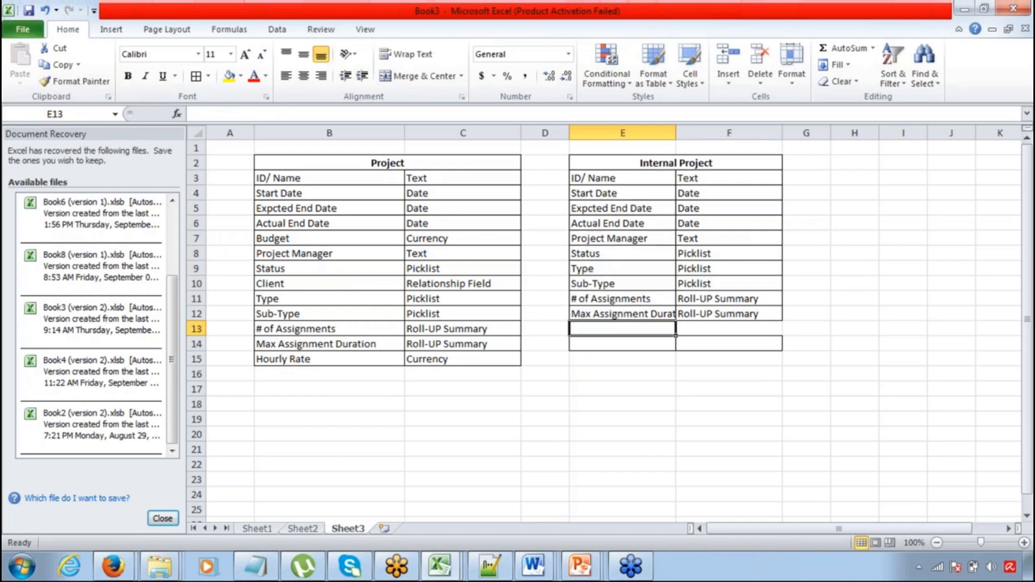
{"action": "type", "text": "Depa"}
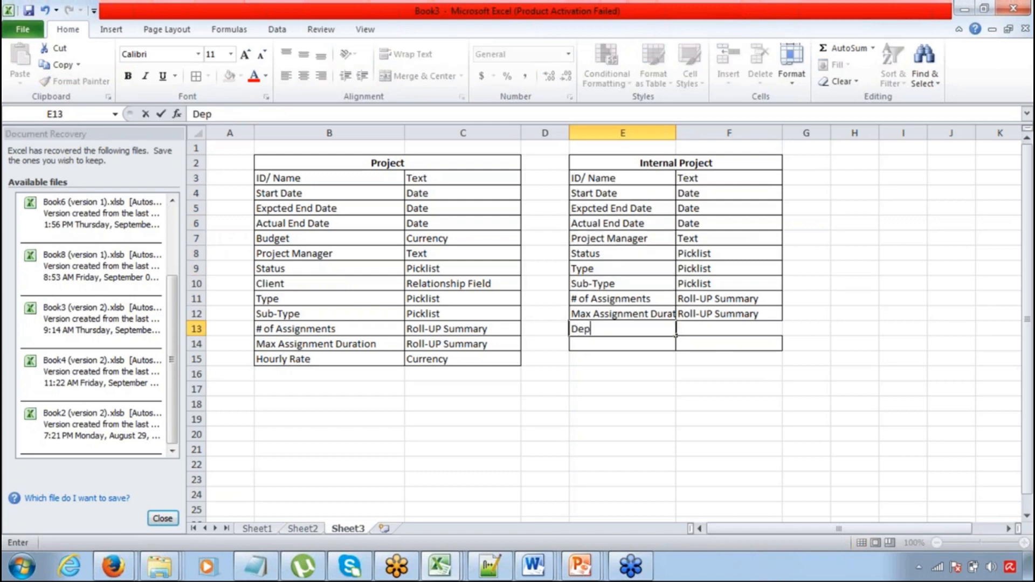
{"action": "key", "text": "BackSpace"}
{"action": "type", "text": "tt"}
{"action": "key", "text": "Tab"}
{"action": "type", "text": "Text"}
{"action": "key", "text": "Tab"}
Review the Internal Project table's field list against the original Project table.
{"action": "key", "text": "Left"}
{"action": "key", "text": "Left"}
{"action": "key", "text": "Up"}
{"action": "key", "text": "Up"}
{"action": "key", "text": "Up"}
{"action": "key", "text": "Up"}
{"action": "key", "text": "Up"}
{"action": "key", "text": "Up"}
{"action": "key", "text": "Up"}
{"action": "key", "text": "Up"}
{"action": "key", "text": "Up"}
{"action": "key", "text": "Up"}
{"action": "key", "text": "Up"}
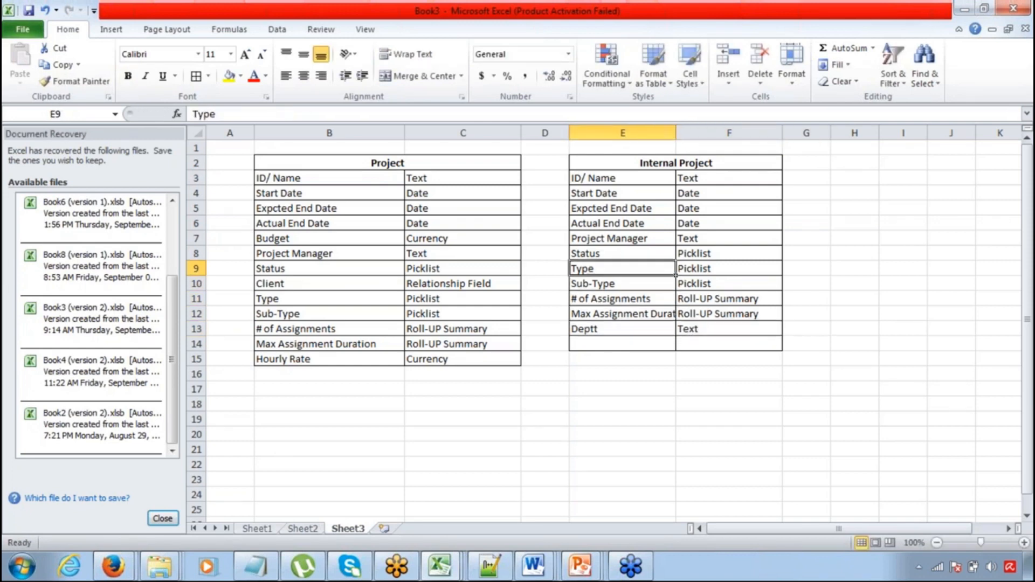
{"action": "key", "text": "shift+Down"}
{"action": "key", "text": "shift+Down"}
{"action": "key", "text": "shift+Down"}
{"action": "key", "text": "shift+Down"}
{"action": "key", "text": "shift+Down"}
{"action": "key", "text": "shift+Down"}
{"action": "key", "text": "shift+Down"}
{"action": "key", "text": "shift+Down"}
{"action": "key", "text": "shift+Down"}
{"action": "key", "text": "shift+Down"}
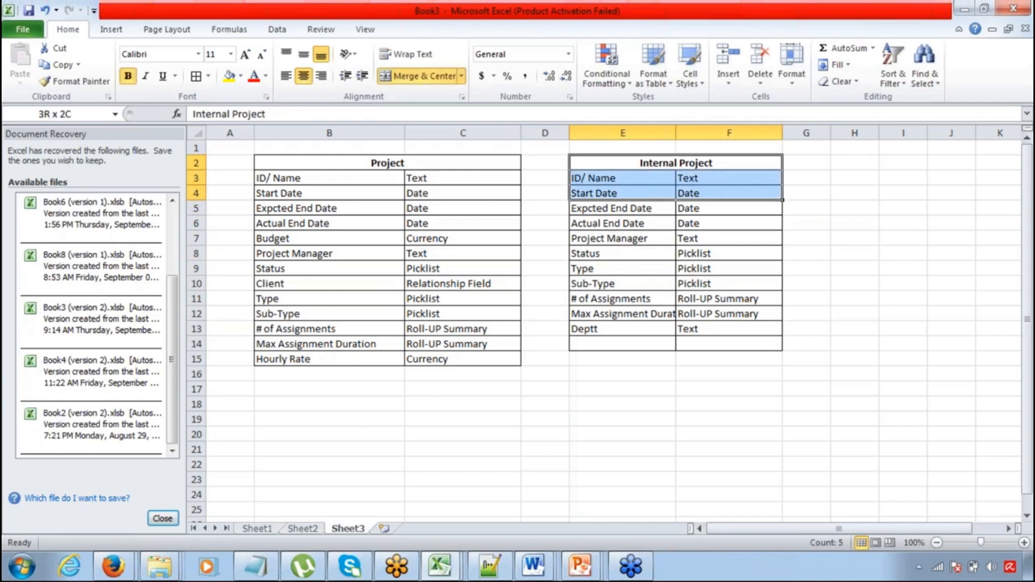
{"action": "key", "text": "Down"}
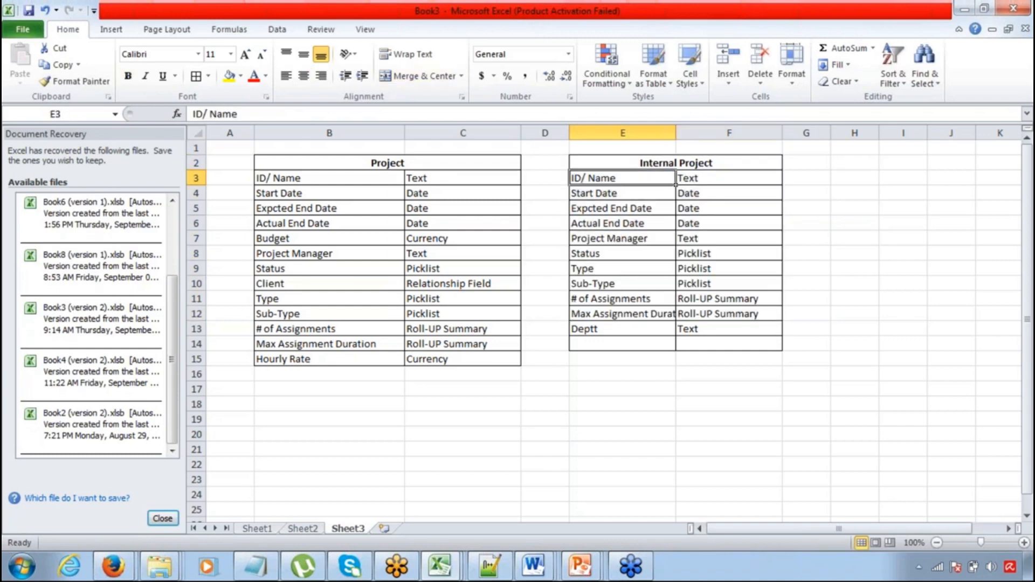
{"action": "left_click", "coordinate": [425, 160]}
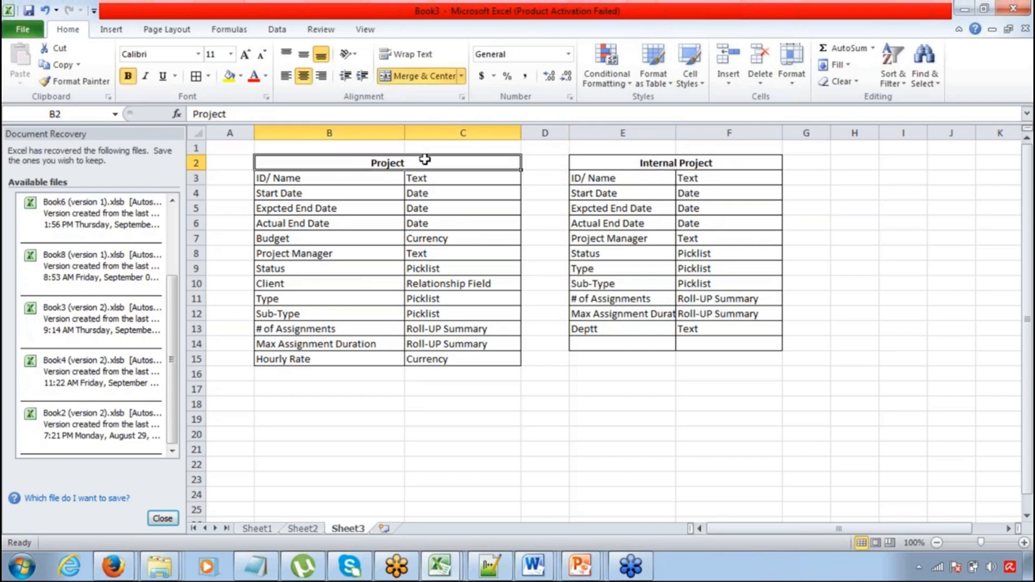
Go through the field rows of the Project table, from ID/ Name to Hourly Rate.
{"action": "key", "text": "Down"}
{"action": "key", "text": "Down"}
{"action": "key", "text": "Down"}
{"action": "key", "text": "Down"}
{"action": "key", "text": "Up"}
{"action": "key", "text": "Up"}
{"action": "key", "text": "Up"}
{"action": "key", "text": "Up"}
{"action": "key", "text": "Down"}
{"action": "key", "text": "Down"}
{"action": "key", "text": "Down"}
{"action": "key", "text": "Down"}
{"action": "key", "text": "Down"}
{"action": "key", "text": "Down"}
{"action": "key", "text": "Down"}
{"action": "key", "text": "Down"}
{"action": "key", "text": "Down"}
{"action": "key", "text": "Down"}
{"action": "key", "text": "Down"}
{"action": "key", "text": "Down"}
{"action": "key", "text": "Down"}
{"action": "key", "text": "Right"}
{"action": "key", "text": "Up"}
{"action": "key", "text": "Up"}
{"action": "key", "text": "Right"}
{"action": "key", "text": "Right"}
{"action": "key", "text": "Left"}
{"action": "key", "text": "Left"}
{"action": "key", "text": "Left"}
{"action": "key", "text": "Left"}
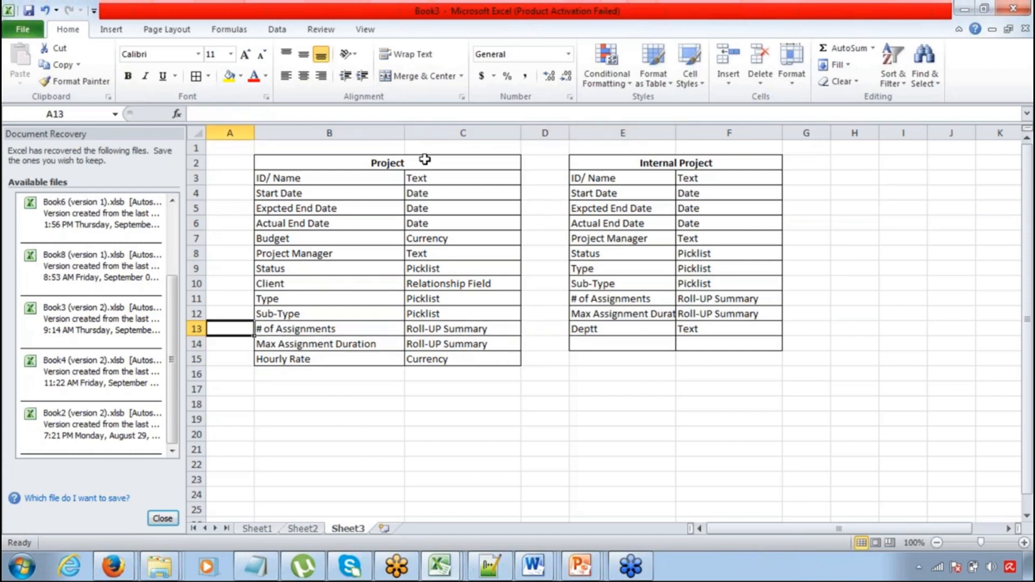
{"action": "key", "text": "Right"}
Rename the Project table's heading in B2 to "Client Project".
{"action": "left_click", "coordinate": [425, 159]}
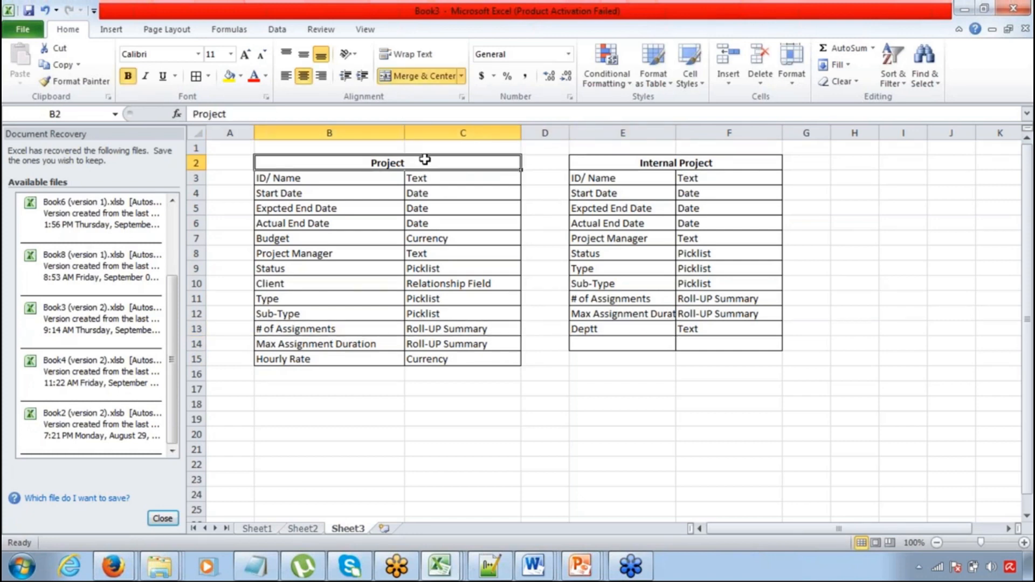
{"action": "double_click", "coordinate": [372, 163]}
{"action": "type", "text": "Client"}
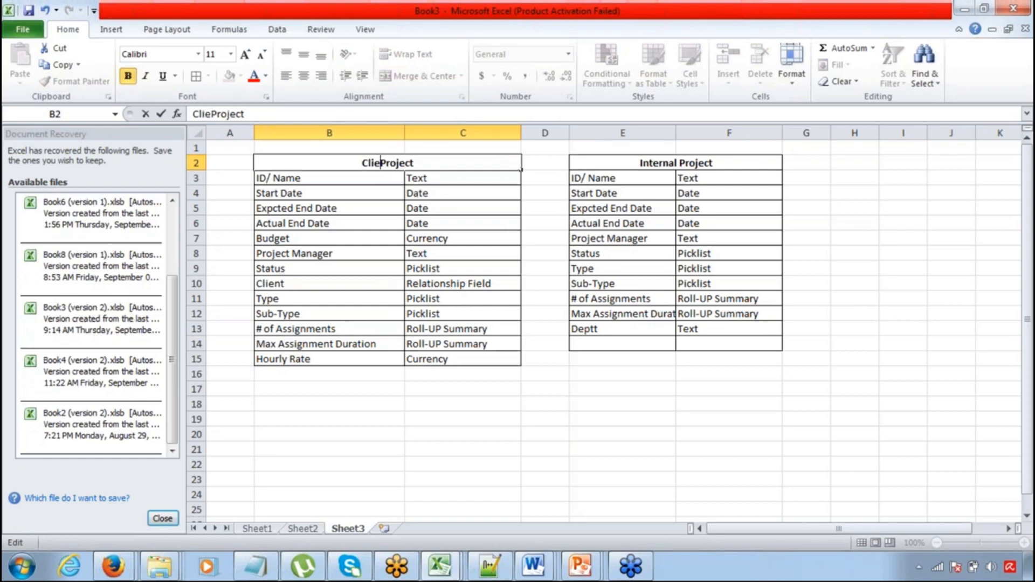
{"action": "key", "text": "Tab"}
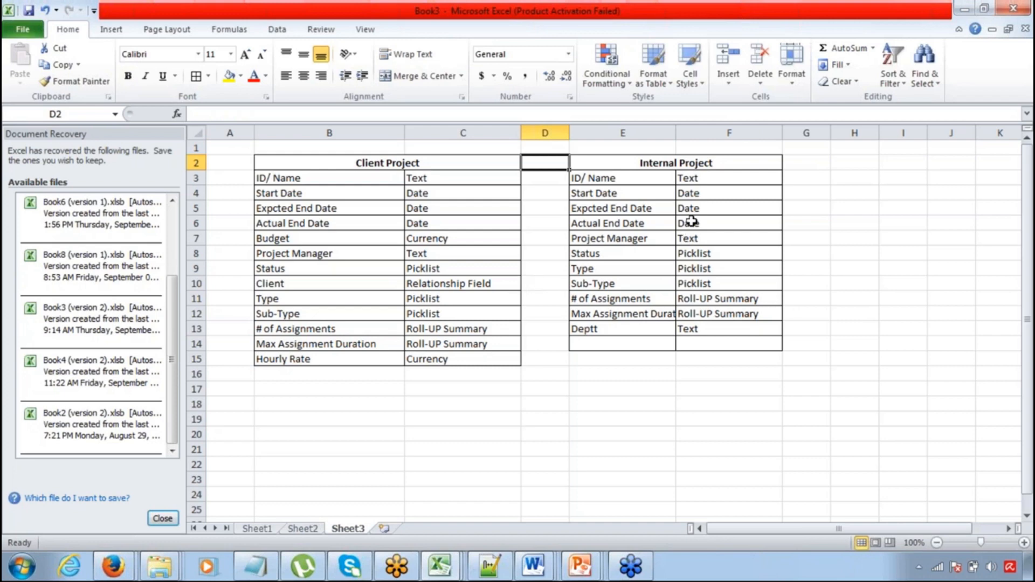
Compare the Deptt field of Internal Project with the Client and Hourly Rate fields of Client Project.
{"action": "left_click", "coordinate": [602, 328]}
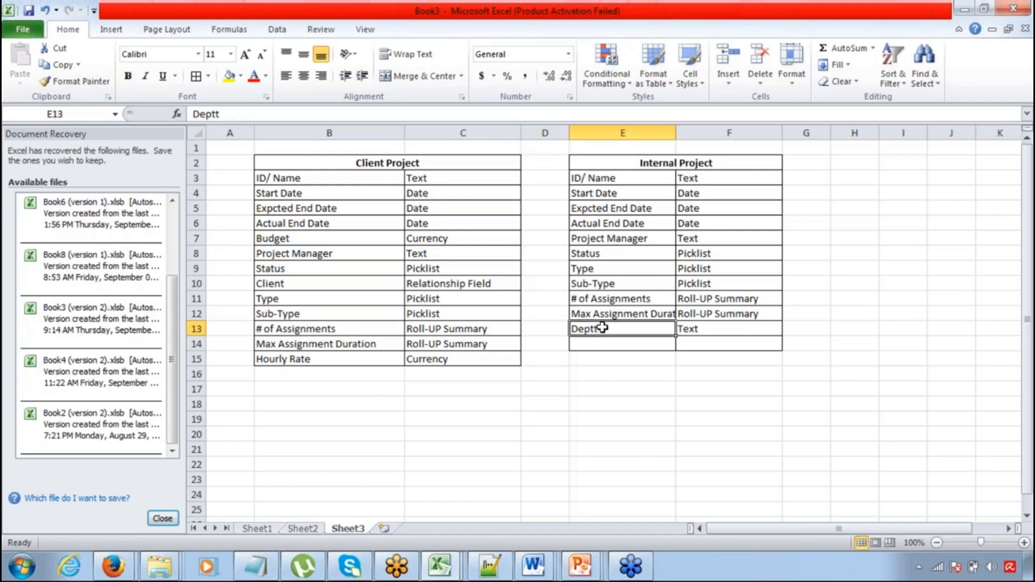
{"action": "left_click", "coordinate": [304, 283]}
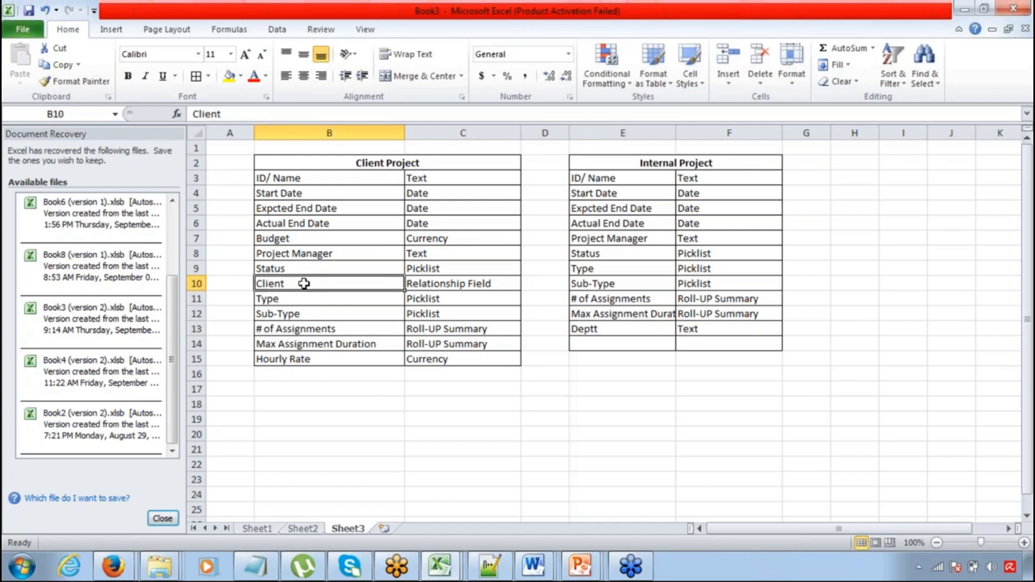
{"action": "left_click", "coordinate": [304, 358]}
{"action": "left_click", "coordinate": [618, 343]}
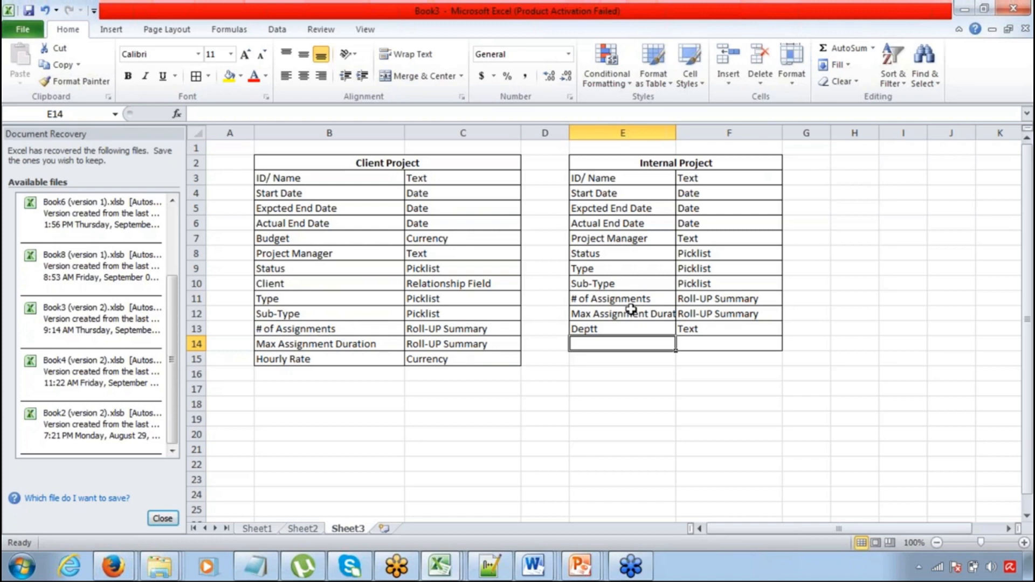
{"action": "left_click", "coordinate": [591, 331]}
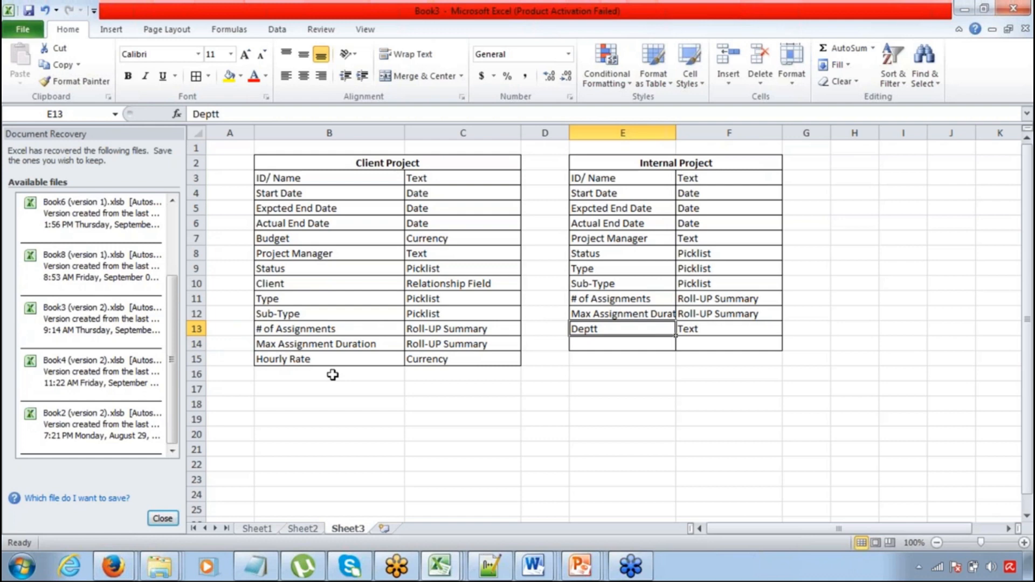
{"action": "left_click", "coordinate": [327, 288]}
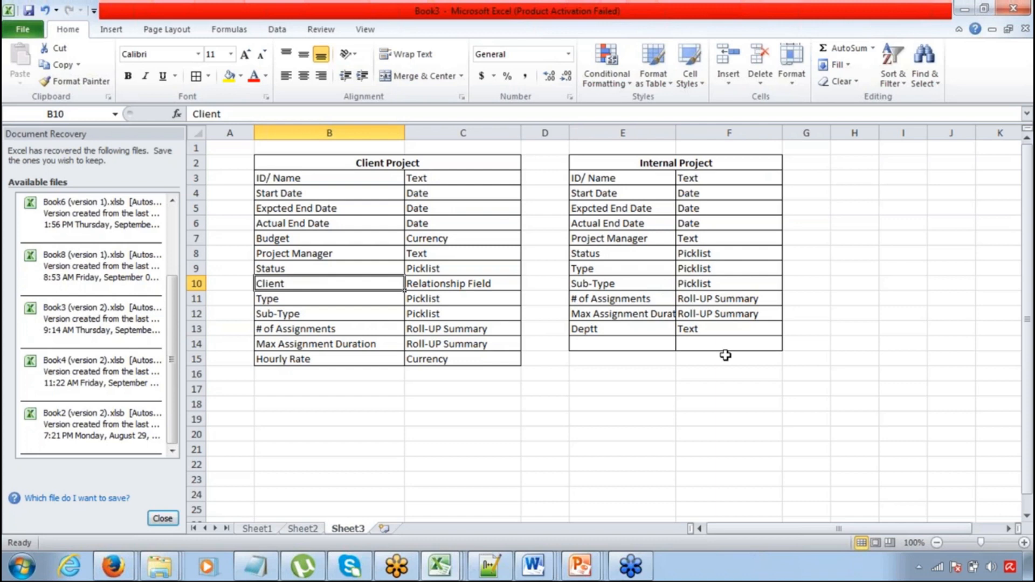
{"action": "left_click", "coordinate": [1023, 293]}
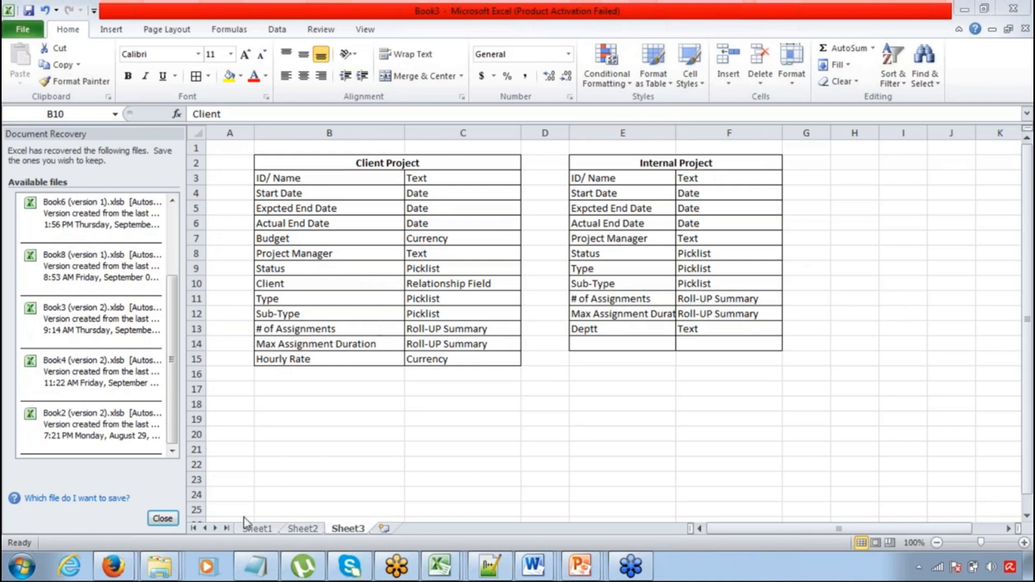
Examine the Project and Assignment object tables on Sheet1.
{"action": "left_click", "coordinate": [253, 529]}
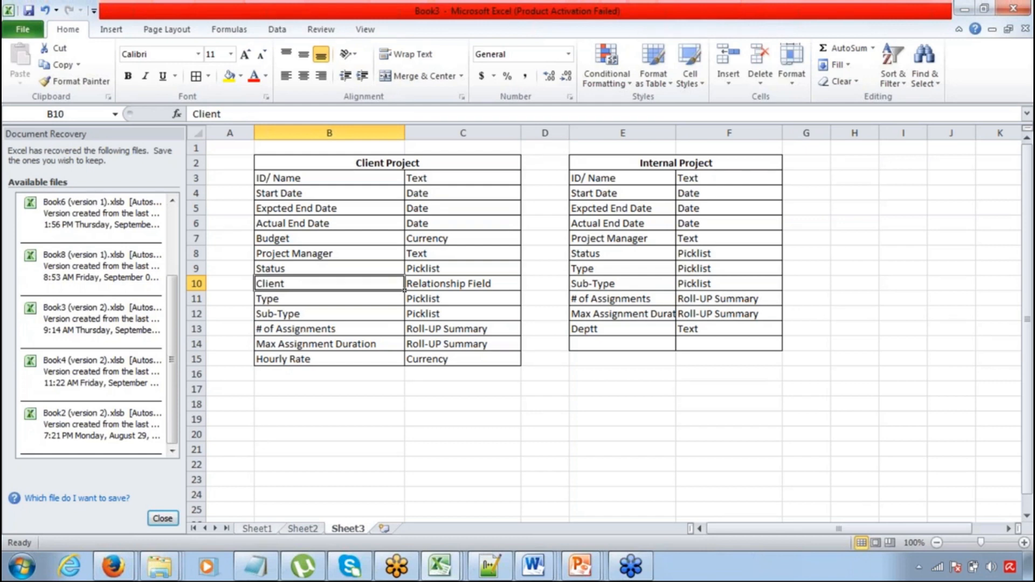
{"action": "left_click", "coordinate": [256, 529]}
{"action": "left_click", "coordinate": [399, 313]}
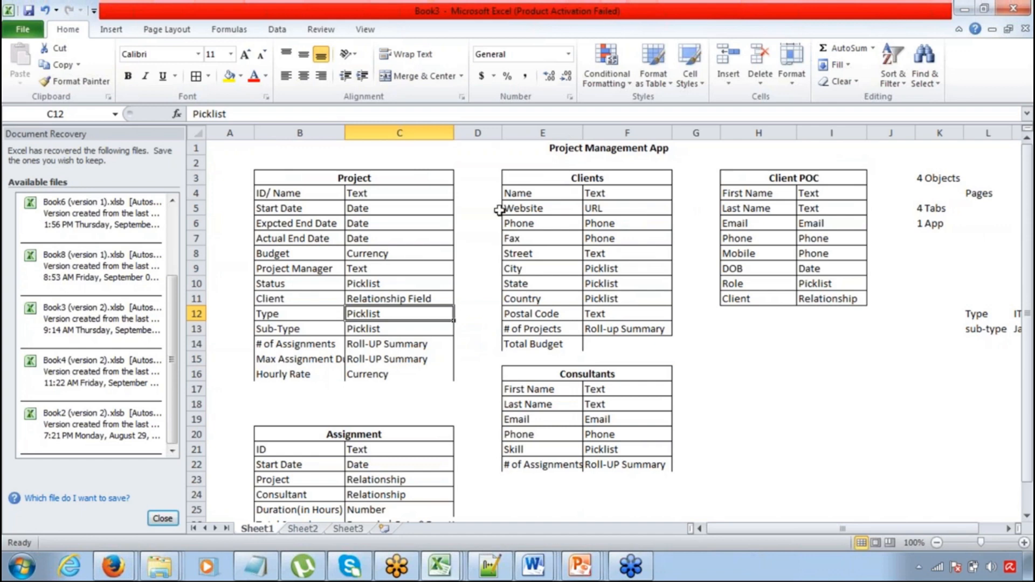
{"action": "left_click_drag", "start_coordinate": [425, 176], "coordinate": [405, 371]}
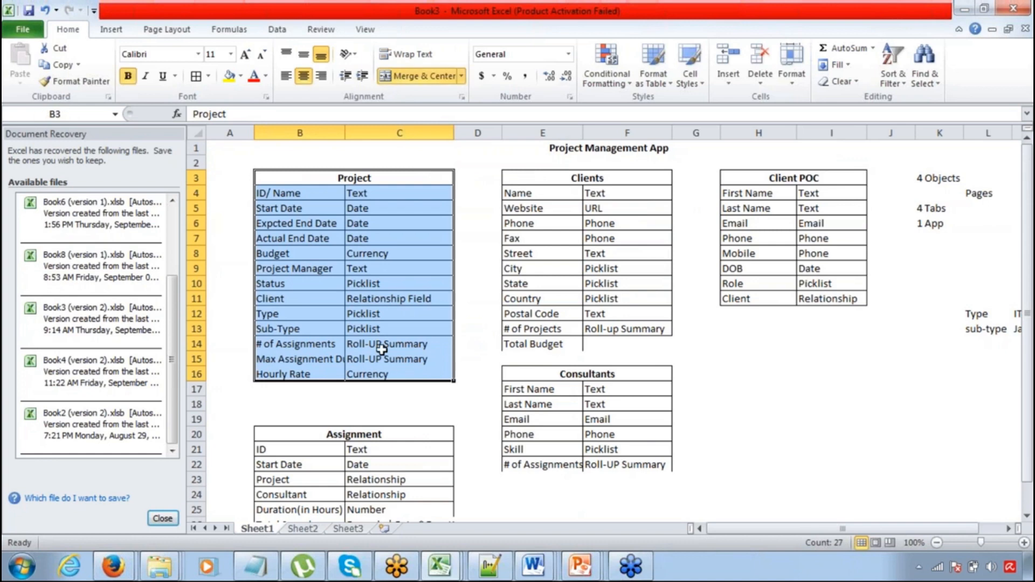
{"action": "left_click", "coordinate": [196, 78]}
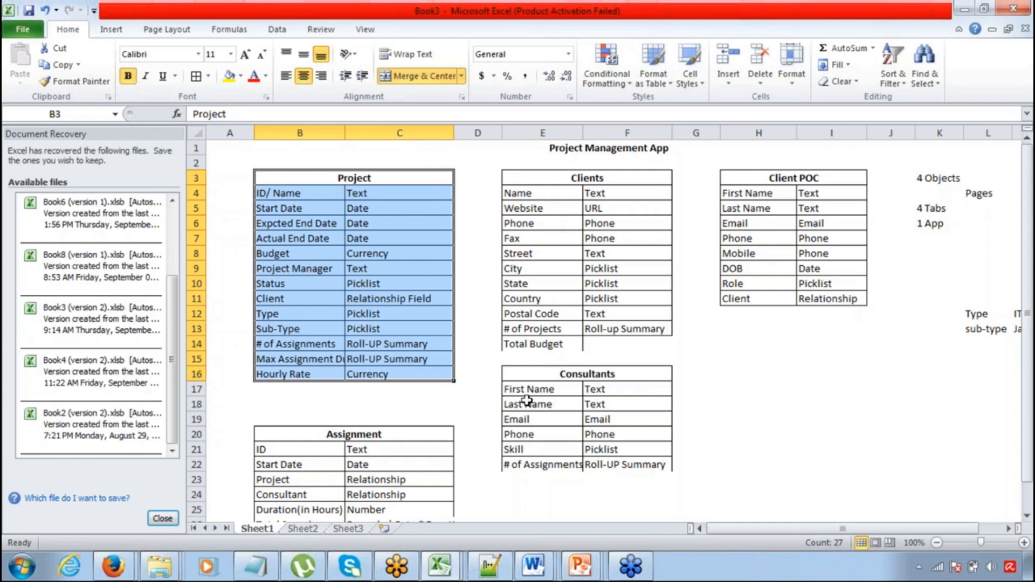
{"action": "left_click", "coordinate": [404, 434]}
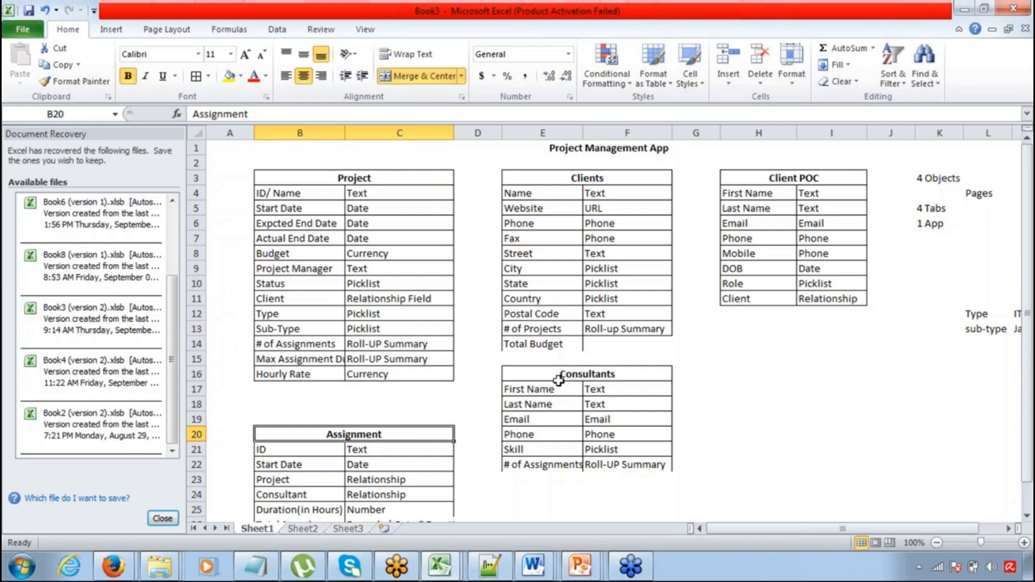
Return to Sheet3 and go over the Client Project fields below Client.
{"action": "left_click", "coordinate": [351, 530]}
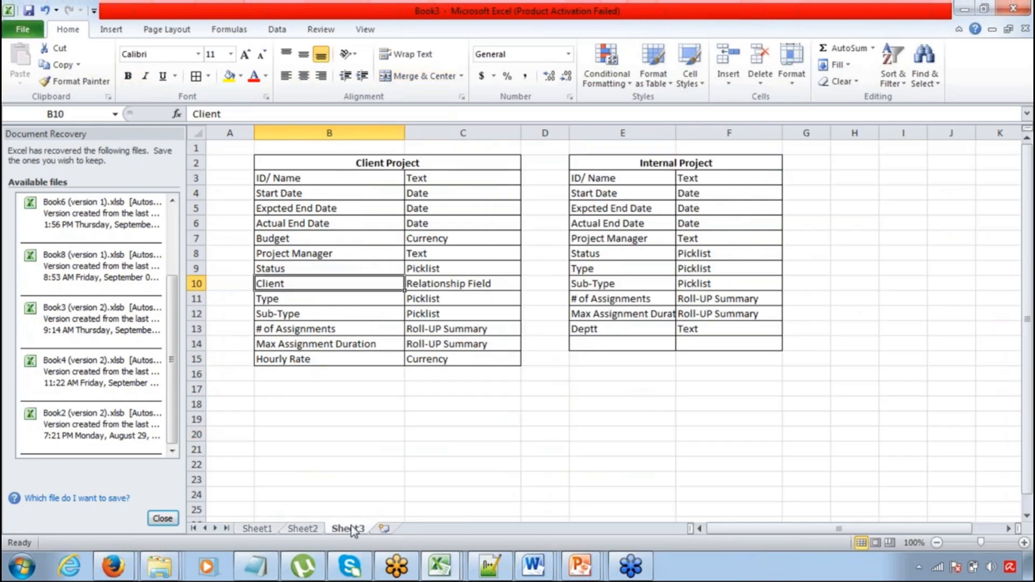
{"action": "key", "text": "Down"}
{"action": "key", "text": "Down"}
{"action": "key", "text": "Down"}
{"action": "key", "text": "Down"}
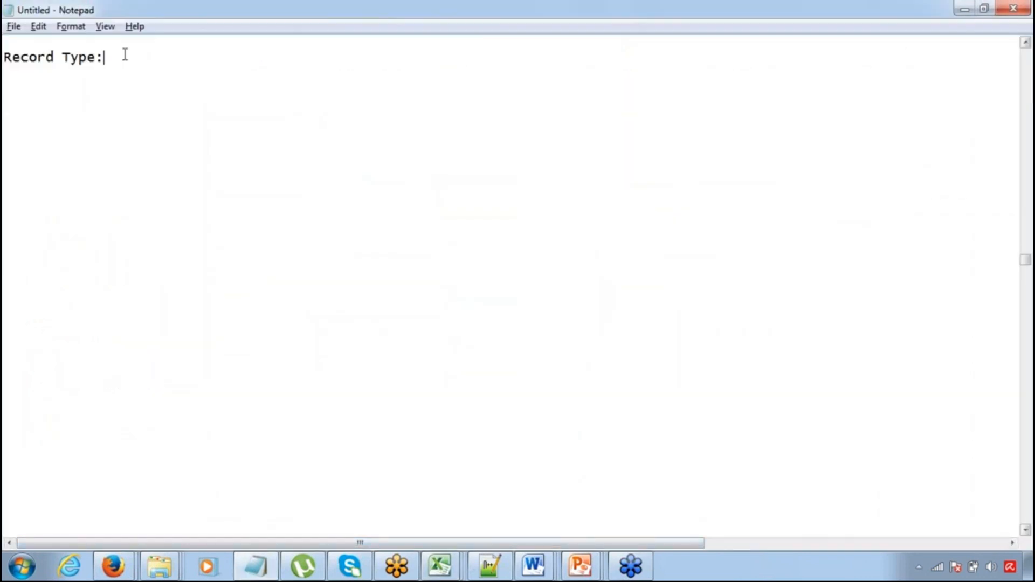
Correct the Notepad heading to "Record Types:" and list "Internal" and "Client" indented beneath it.
{"action": "key", "text": "BackSpace"}
{"action": "type", "text": "s:"}
{"action": "key", "text": "Return"}
{"action": "key", "text": "Return"}
{"action": "key", "text": "Tab"}
{"action": "type", "text": "Ra"}
{"action": "key", "text": "BackSpace"}
{"action": "key", "text": "BackSpace"}
{"action": "type", "text": "Internal"}
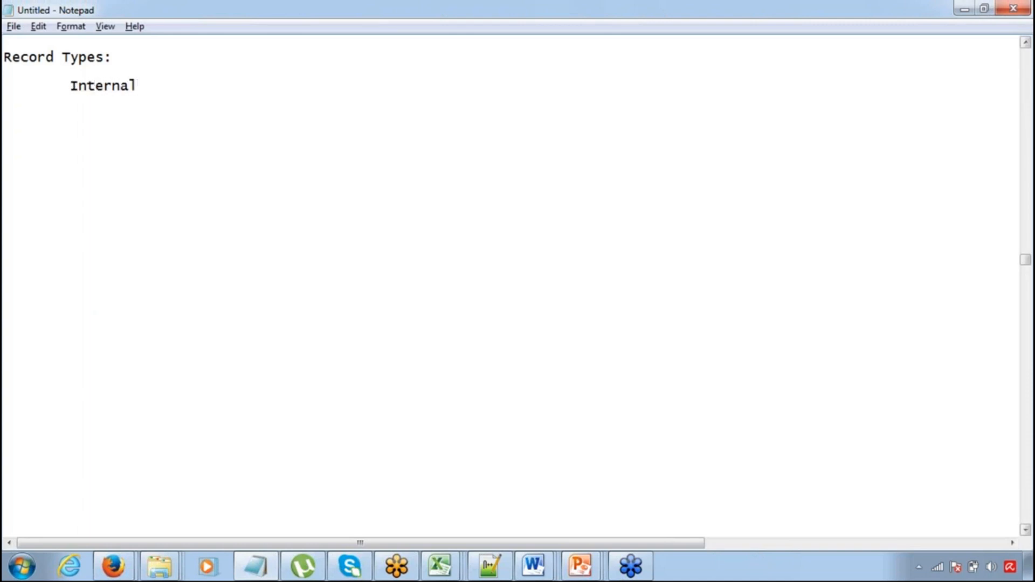
{"action": "key", "text": "Return"}
{"action": "key", "text": "Tab"}
{"action": "type", "text": "Client"}
Add an indented "Page Layouts - INternal" line below the record types, with "client" on the line under it.
{"action": "key", "text": "Up"}
{"action": "key", "text": "End"}
{"action": "key", "text": "Return"}
{"action": "key", "text": "Return"}
{"action": "key", "text": "Tab"}
{"action": "type", "text": "Page L"}
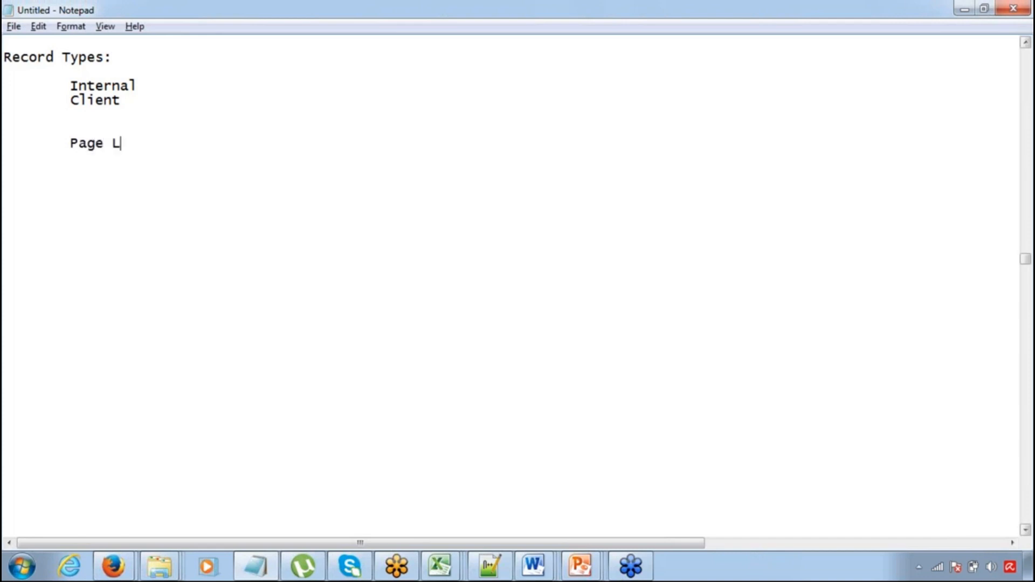
{"action": "type", "text": "ayouts - INternal"}
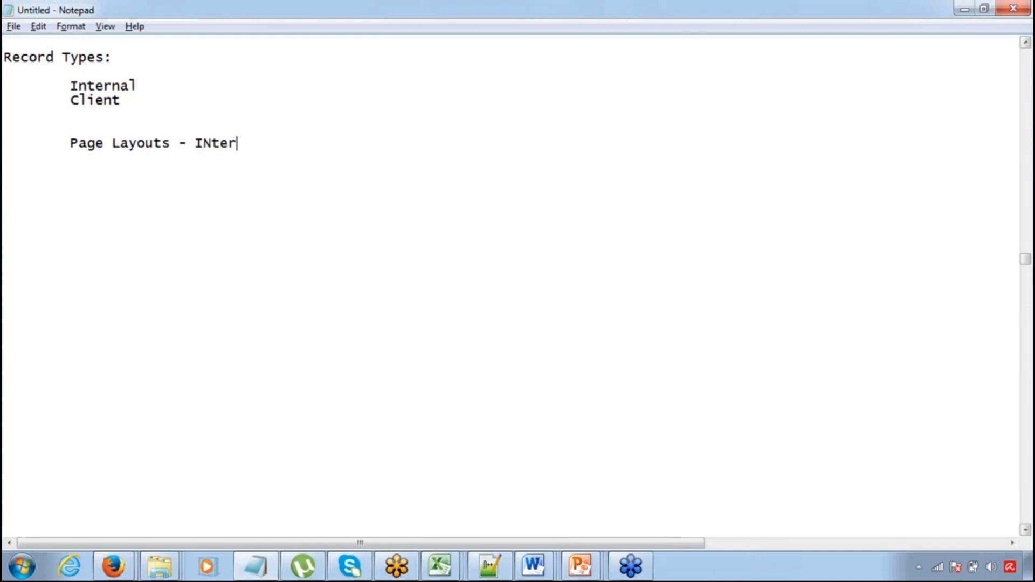
{"action": "key", "text": "Return"}
{"action": "key", "text": "Tab"}
{"action": "key", "text": "Tab"}
{"action": "key", "text": "Tab"}
{"action": "type", "text": "client"}
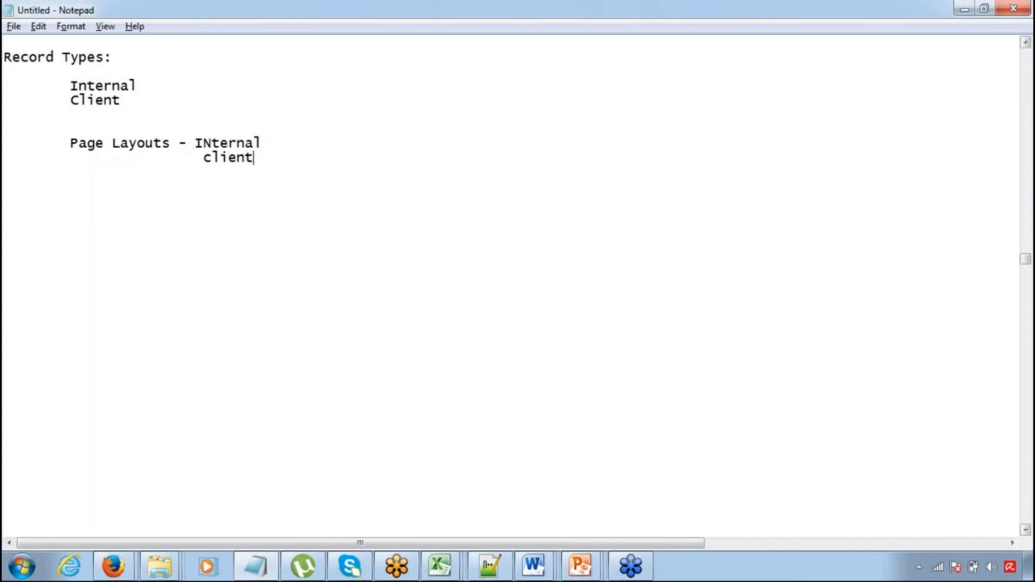
Highlight the INternal and client page layout entries in the notes.
{"action": "left_click", "coordinate": [197, 143]}
{"action": "left_click_drag", "start_coordinate": [198, 140], "coordinate": [260, 142]}
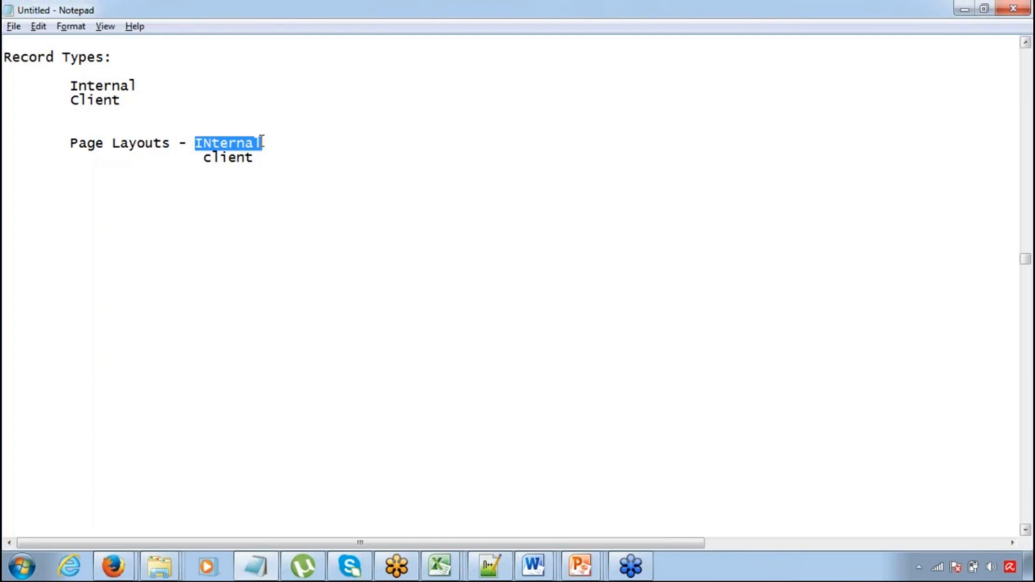
{"action": "left_click", "coordinate": [230, 156]}
{"action": "double_click", "coordinate": [229, 157]}
{"action": "left_click", "coordinate": [229, 157]}
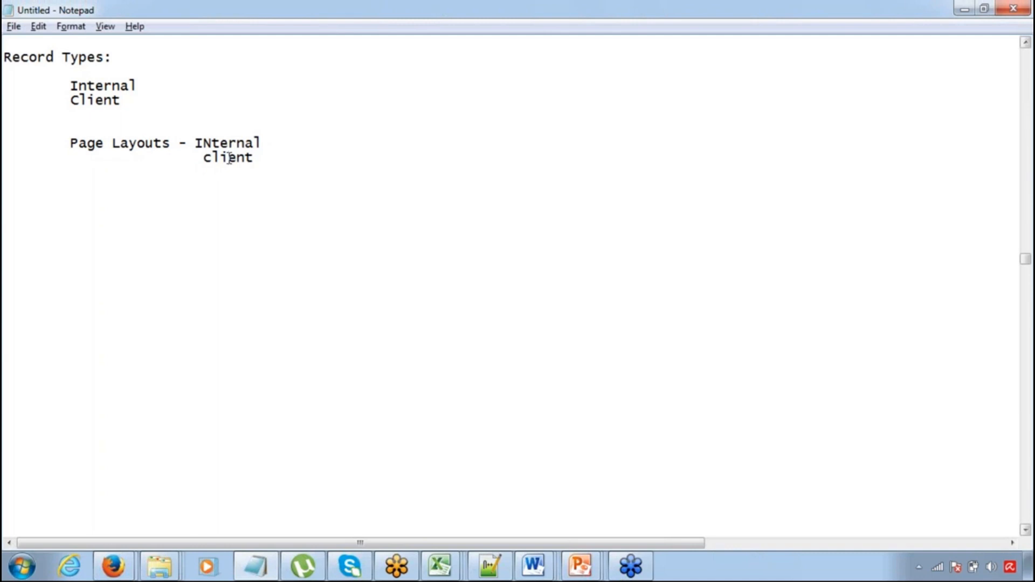
Sketch two side-by-side page rectangles beside the notes with the annotation pen.
{"action": "left_click", "coordinate": [1019, 264]}
{"action": "left_click", "coordinate": [910, 296]}
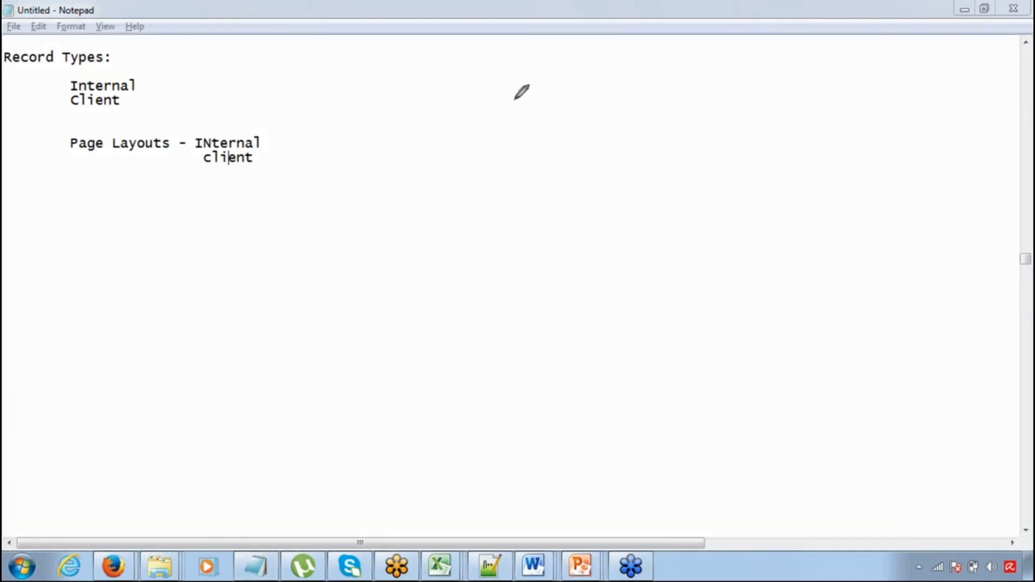
{"action": "mouse_move", "coordinate": [515, 99]}
{"action": "left_mouse_down"}
{"action": "mouse_move", "coordinate": [642, 99]}
{"action": "mouse_move", "coordinate": [663, 246]}
{"action": "mouse_move", "coordinate": [580, 265]}
{"action": "mouse_move", "coordinate": [517, 99]}
{"action": "left_mouse_up"}
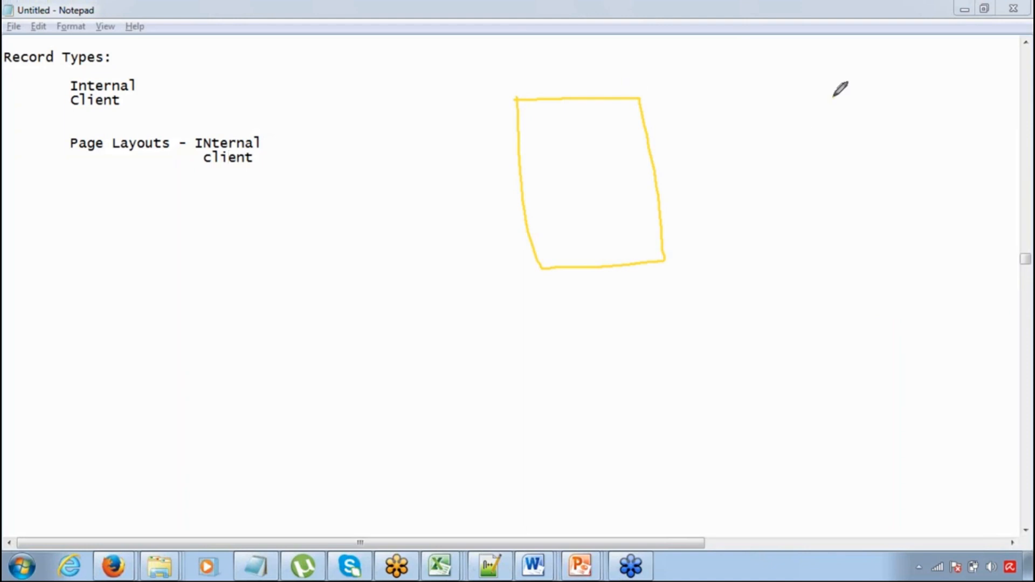
{"action": "mouse_move", "coordinate": [833, 97]}
{"action": "left_mouse_down"}
{"action": "mouse_move", "coordinate": [958, 100]}
{"action": "mouse_move", "coordinate": [857, 266]}
{"action": "mouse_move", "coordinate": [841, 222]}
{"action": "mouse_move", "coordinate": [839, 102]}
{"action": "left_mouse_up"}
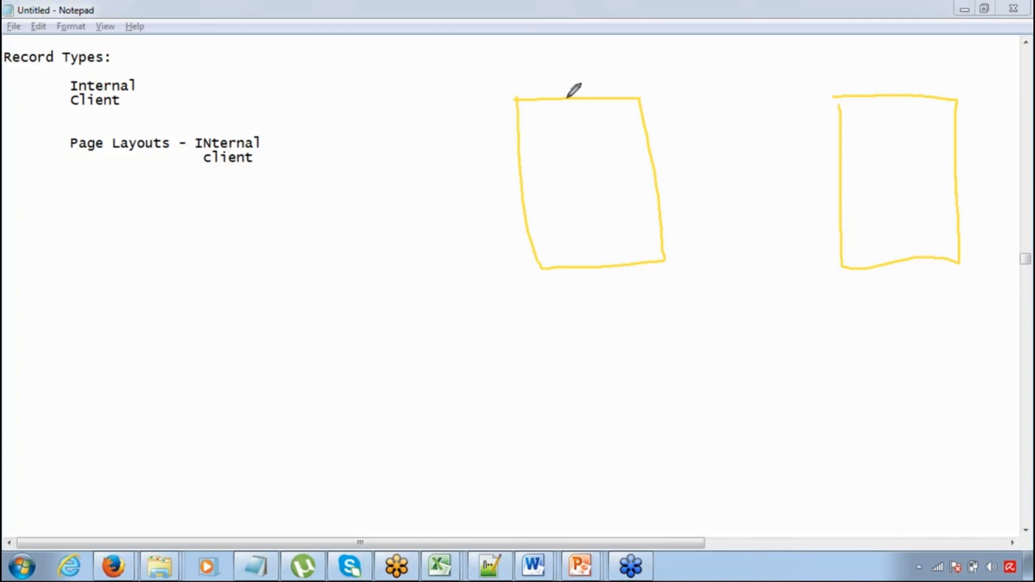
Label the two sketched pages with circled "I" and "C", tick the first page, and clear the annotations.
{"action": "left_click_drag", "start_coordinate": [560, 80], "coordinate": [563, 88]}
{"action": "left_click_drag", "start_coordinate": [908, 72], "coordinate": [908, 90]}
{"action": "left_click_drag", "start_coordinate": [551, 126], "coordinate": [576, 112]}
{"action": "mouse_move", "coordinate": [562, 62]}
{"action": "left_mouse_down"}
{"action": "mouse_move", "coordinate": [557, 95]}
{"action": "mouse_move", "coordinate": [573, 67]}
{"action": "left_mouse_up"}
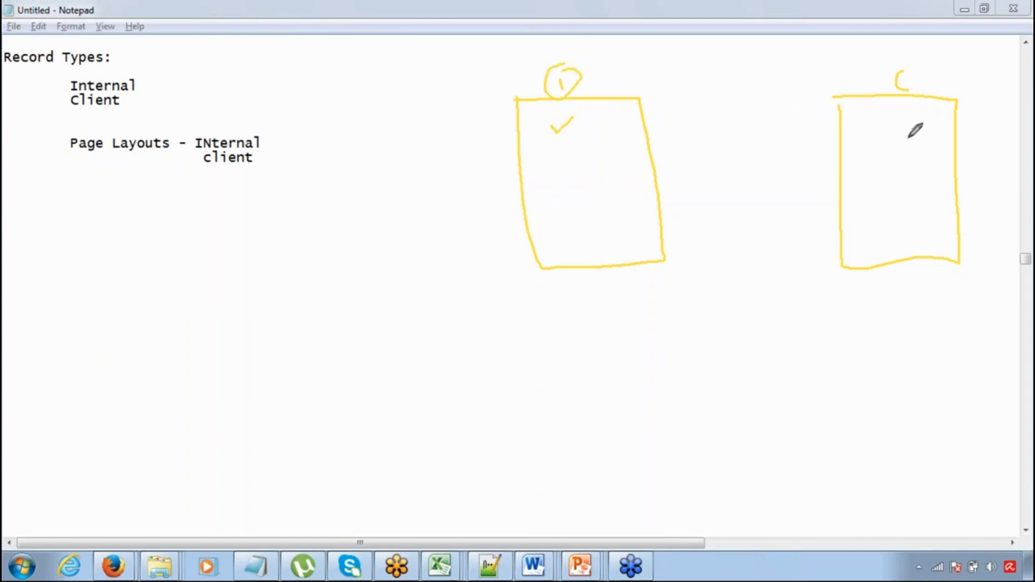
{"action": "left_click_drag", "start_coordinate": [883, 74], "coordinate": [915, 67]}
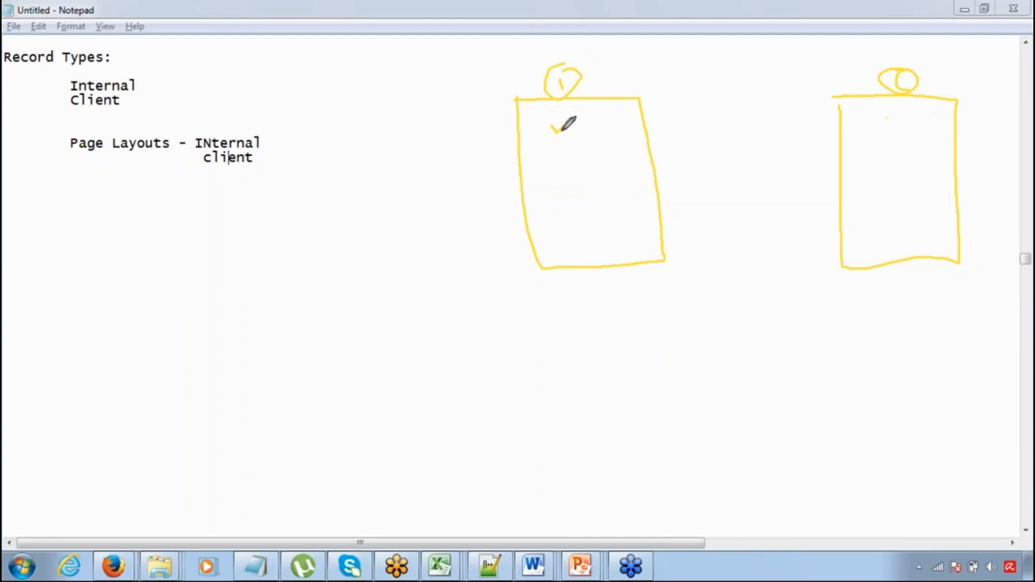
{"action": "left_click_drag", "start_coordinate": [561, 130], "coordinate": [573, 117]}
{"action": "left_click", "coordinate": [917, 357]}
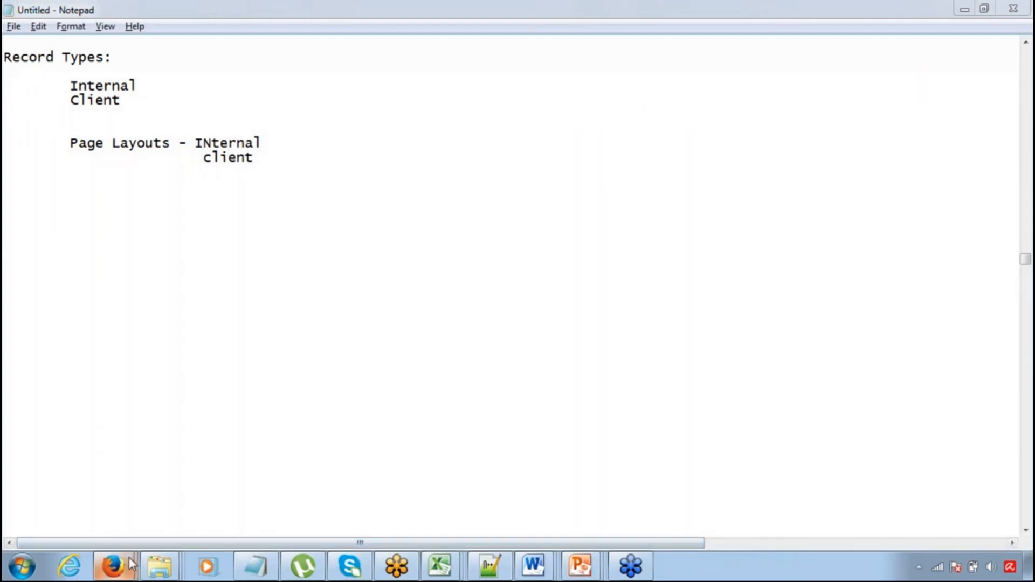
Switch to Salesforce in Firefox, open the Force.com Home setup page and dismiss the Flash plugin notice.
{"action": "mouse_move", "coordinate": [128, 558]}
{"action": "left_click", "coordinate": [255, 450]}
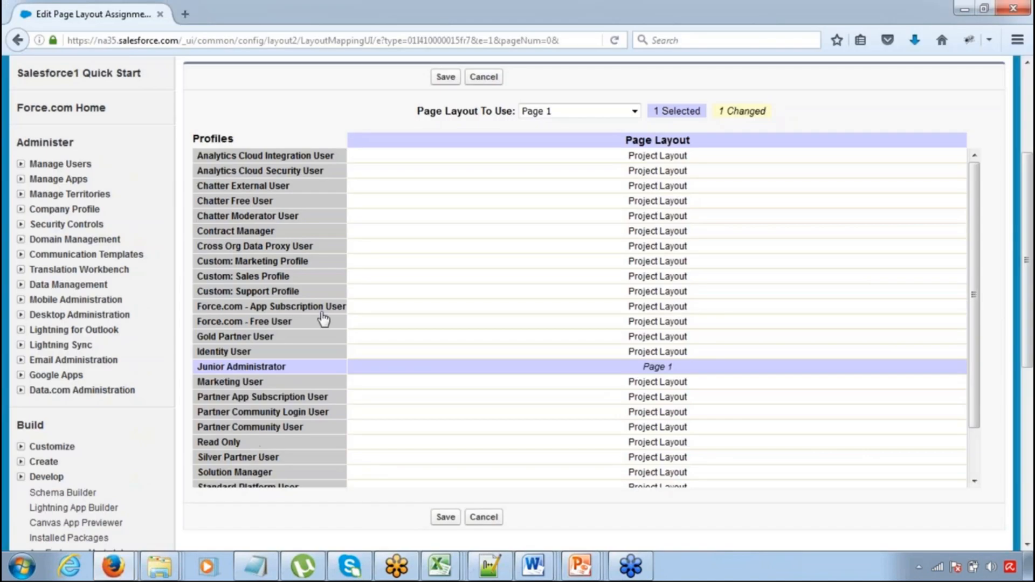
{"action": "left_click_drag", "start_coordinate": [1030, 348], "coordinate": [1024, 234]}
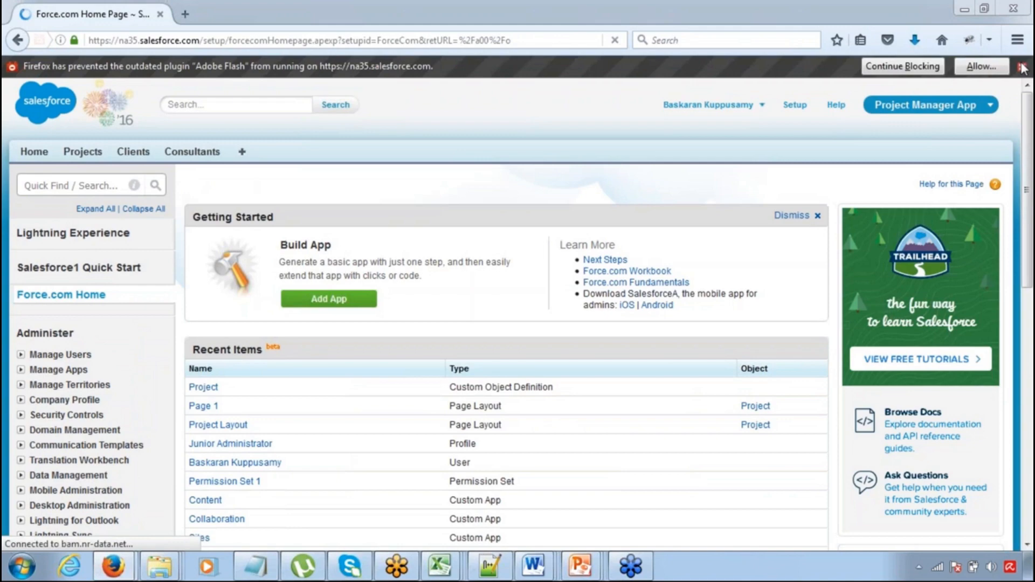
{"action": "left_click", "coordinate": [1023, 66]}
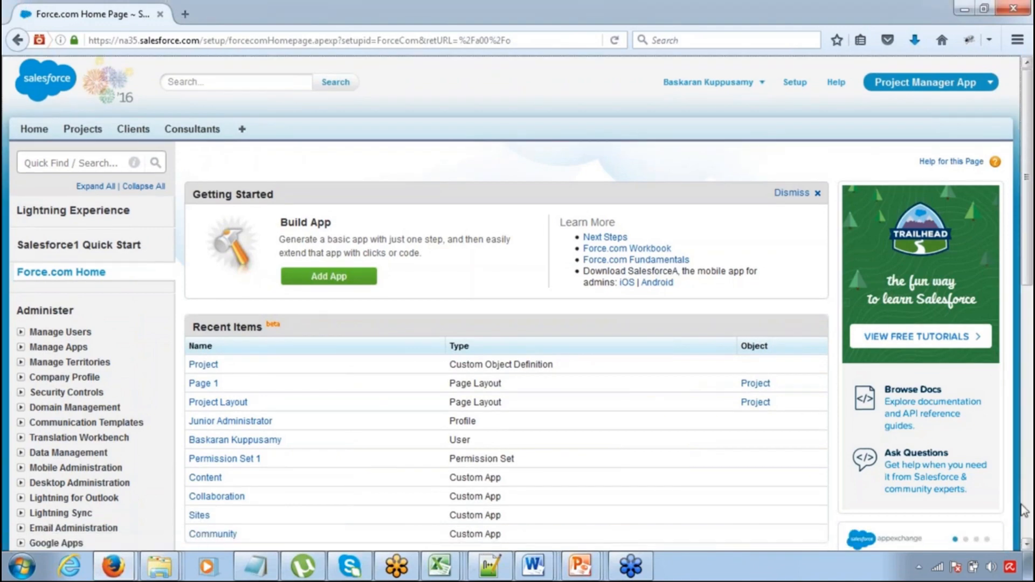
Open the definition page of the Project custom object from the list of custom objects in Setup.
{"action": "left_click", "coordinate": [1027, 545]}
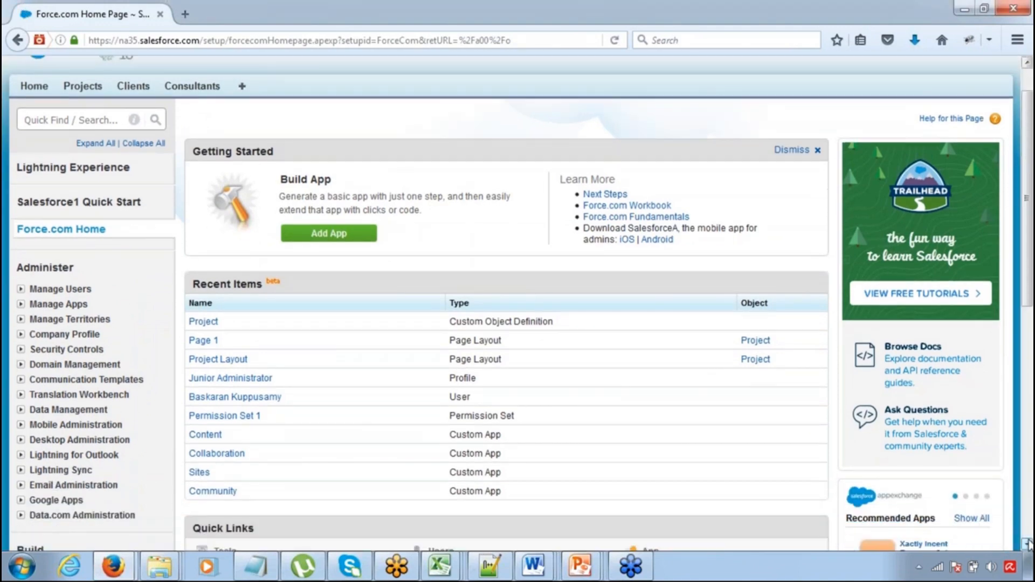
{"action": "left_click", "coordinate": [1027, 545]}
{"action": "left_click", "coordinate": [1027, 544]}
{"action": "left_click", "coordinate": [1027, 545]}
{"action": "left_click", "coordinate": [1027, 545]}
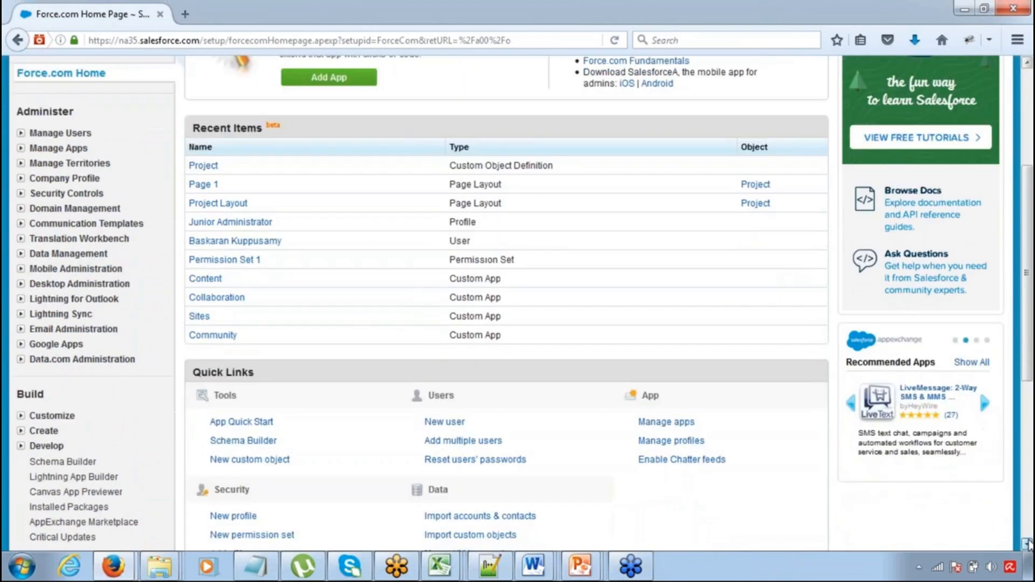
{"action": "left_click", "coordinate": [1027, 544]}
{"action": "left_click", "coordinate": [1027, 545]}
{"action": "left_click", "coordinate": [1027, 544]}
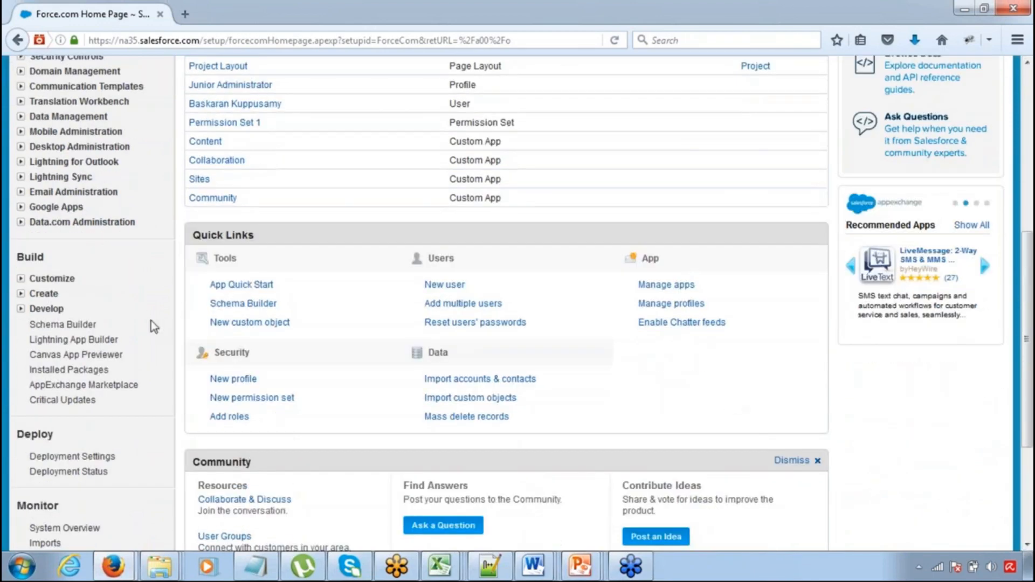
{"action": "left_click", "coordinate": [21, 294]}
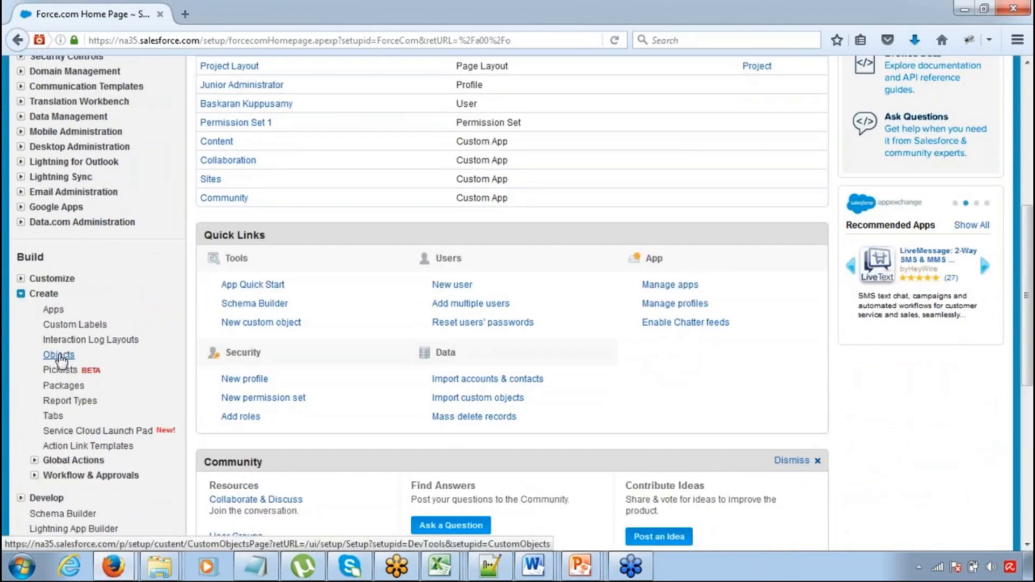
{"action": "left_click", "coordinate": [58, 356]}
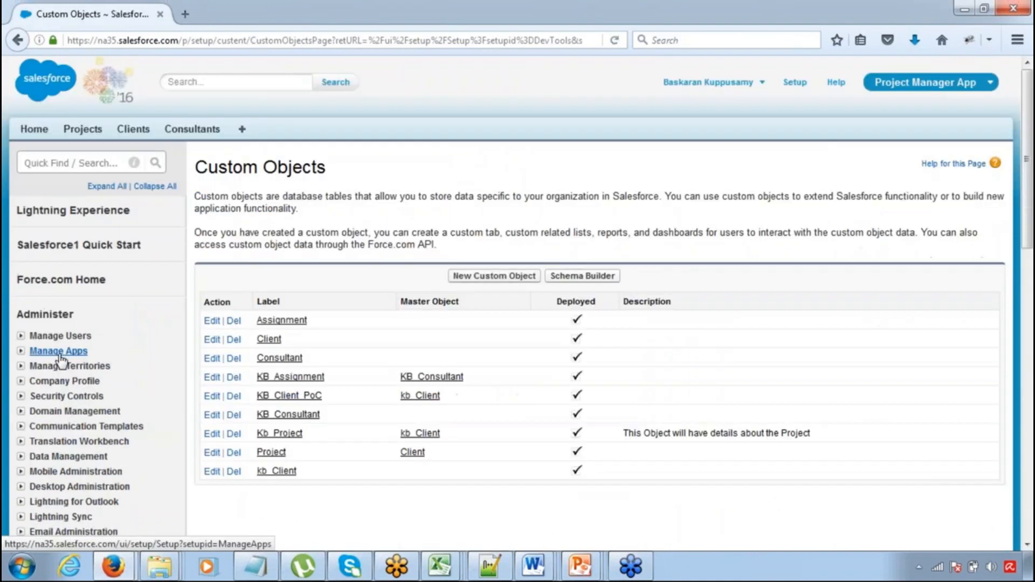
{"action": "left_click", "coordinate": [275, 454]}
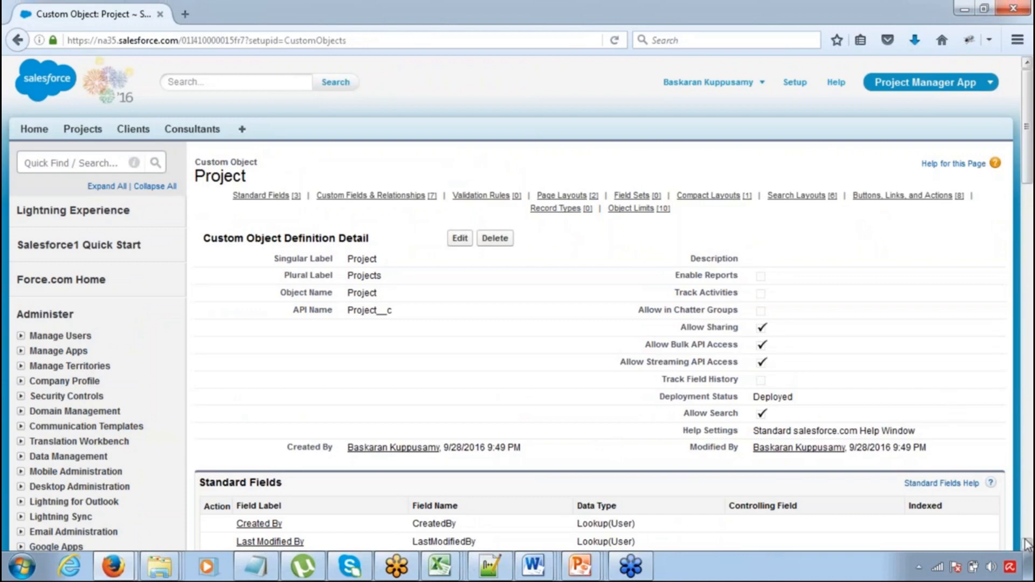
Start a new custom field on the Project object and choose Text as its data type, proceeding to the field details.
{"action": "scroll", "coordinate": [1027, 545], "scroll_direction": "down", "scroll_amount": 12}
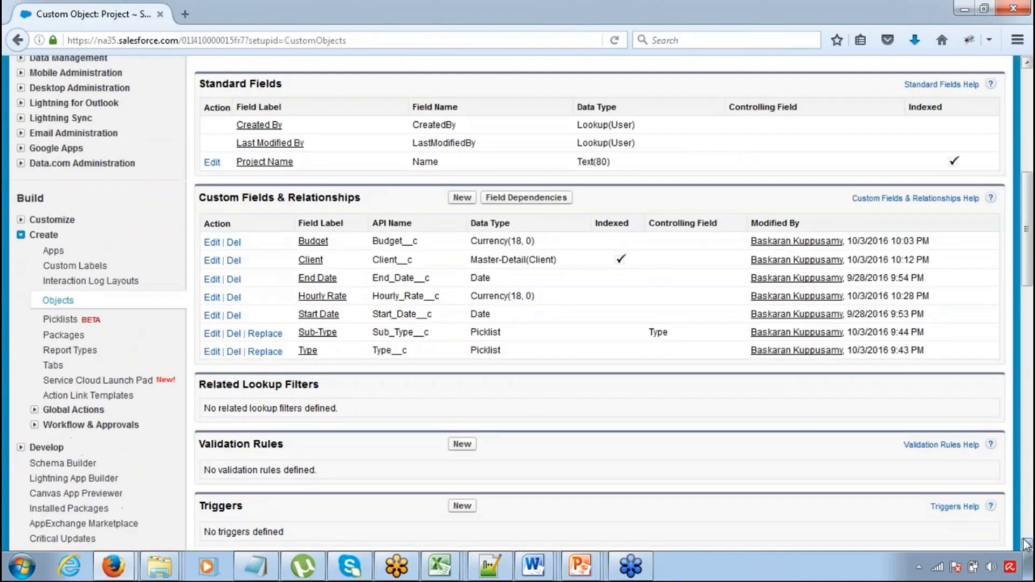
{"action": "left_click", "coordinate": [466, 199]}
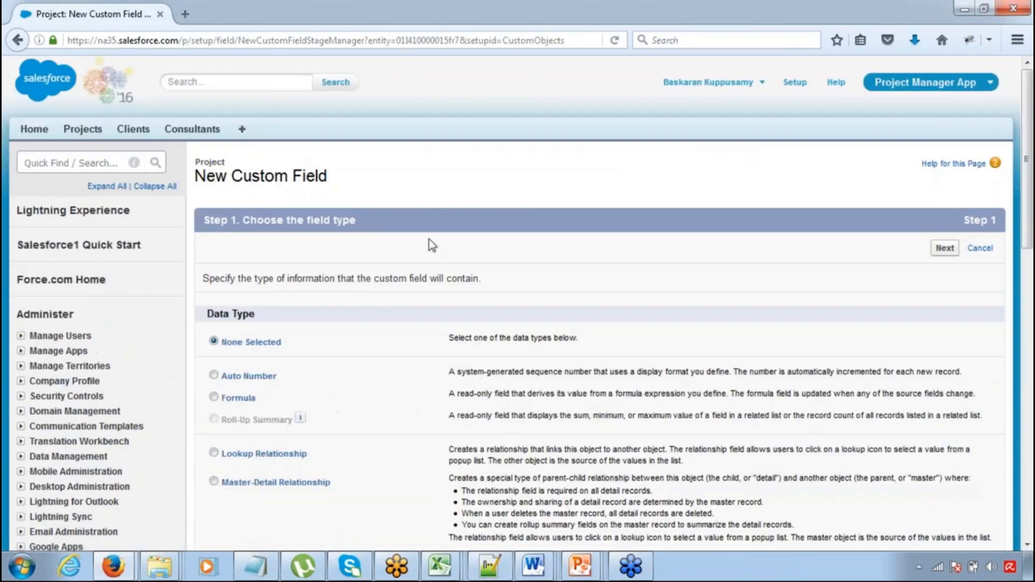
{"action": "scroll", "coordinate": [1027, 546], "scroll_direction": "down", "scroll_amount": 3}
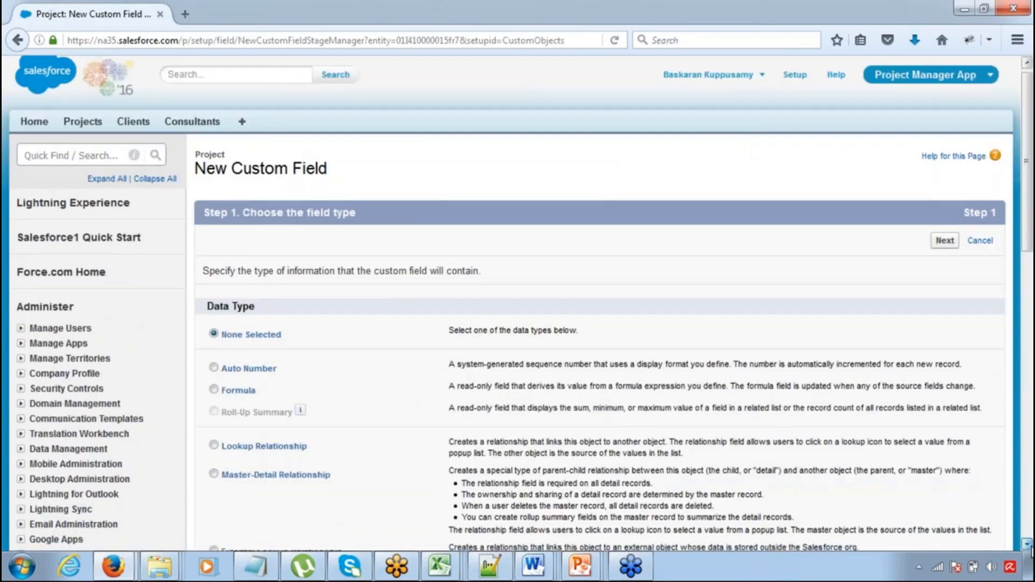
{"action": "scroll", "coordinate": [1031, 552], "scroll_direction": "down", "scroll_amount": 6}
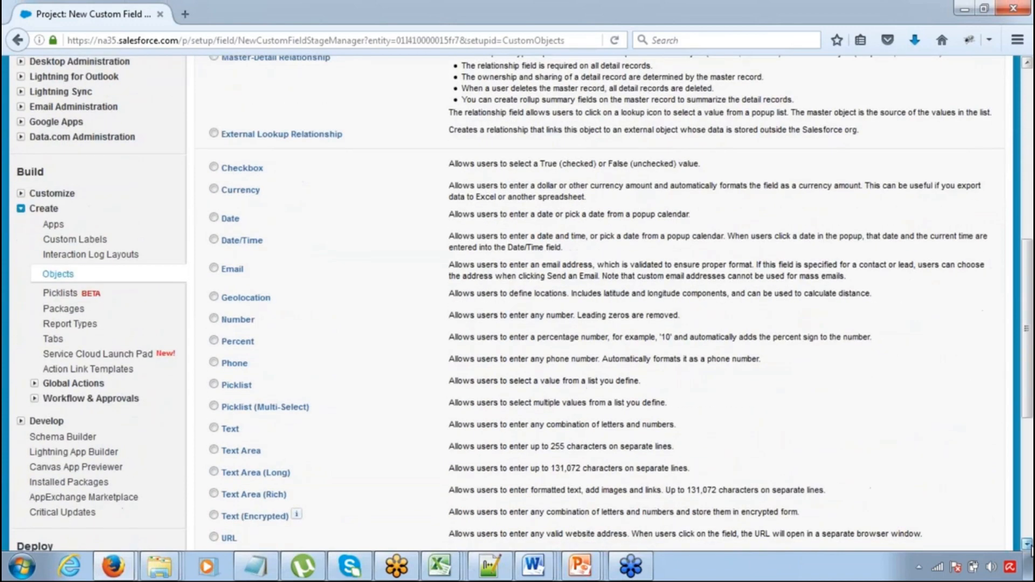
{"action": "left_click", "coordinate": [214, 394]}
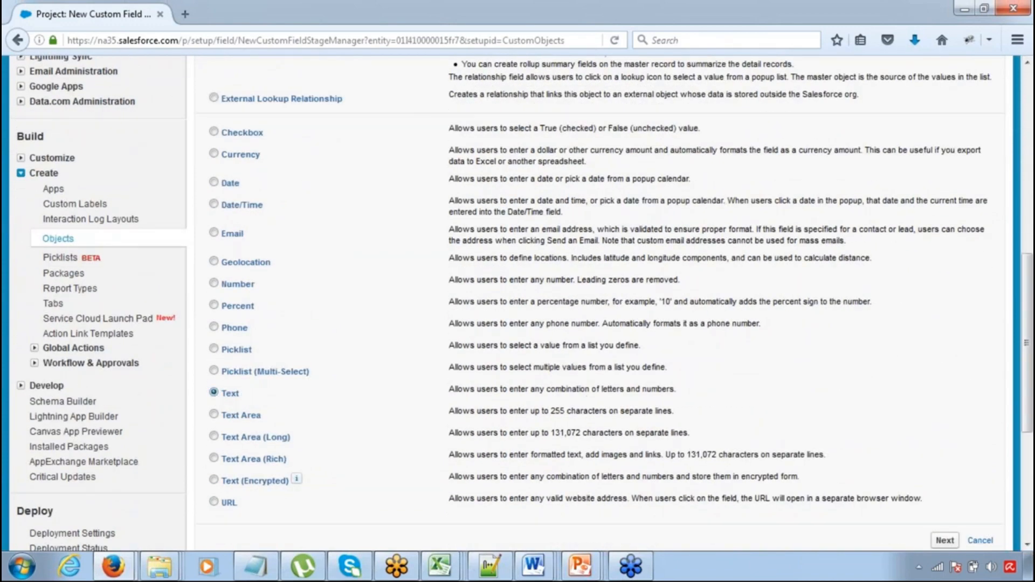
{"action": "scroll", "coordinate": [1024, 464], "scroll_direction": "down", "scroll_amount": 4}
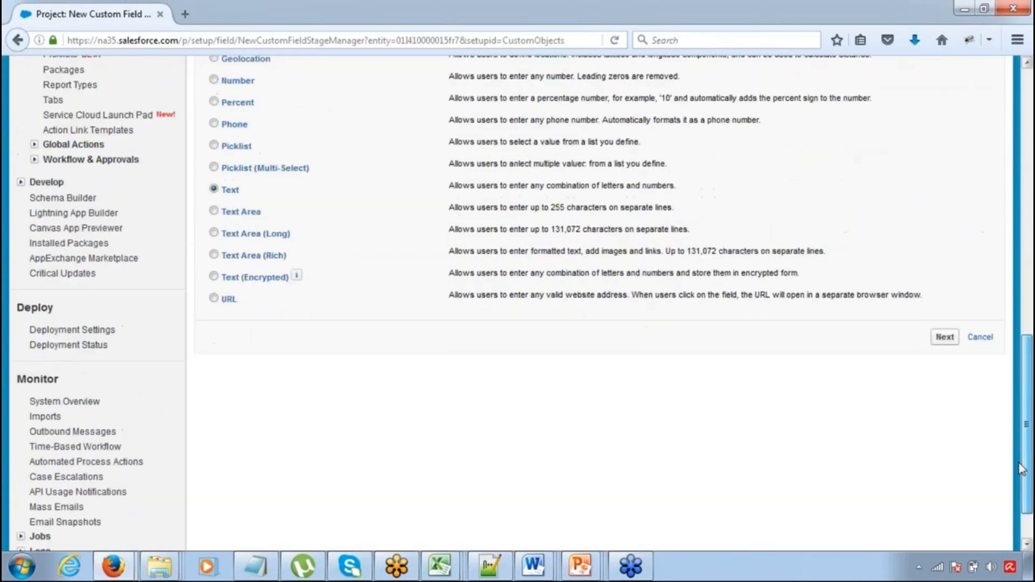
{"action": "left_click", "coordinate": [944, 337]}
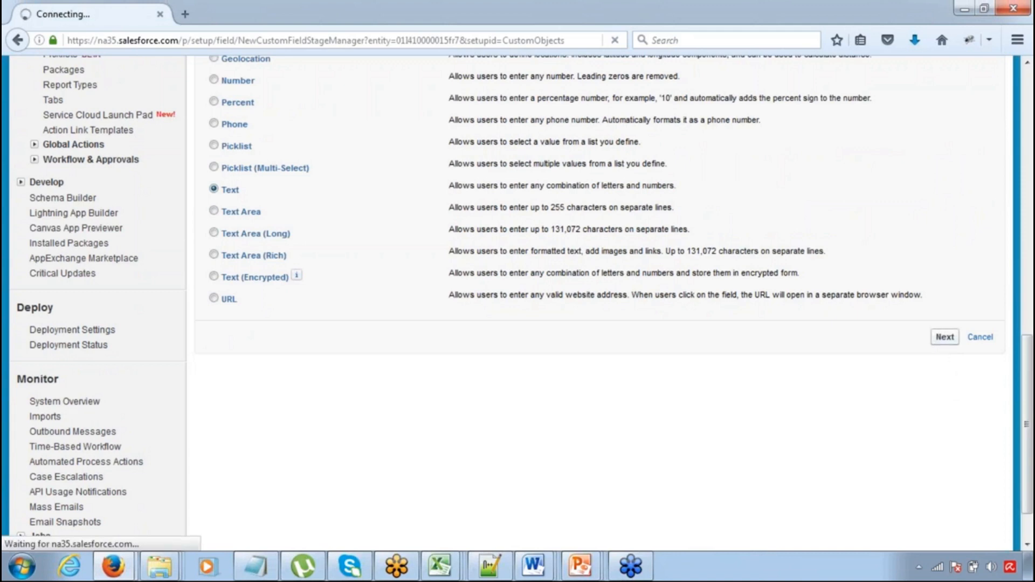